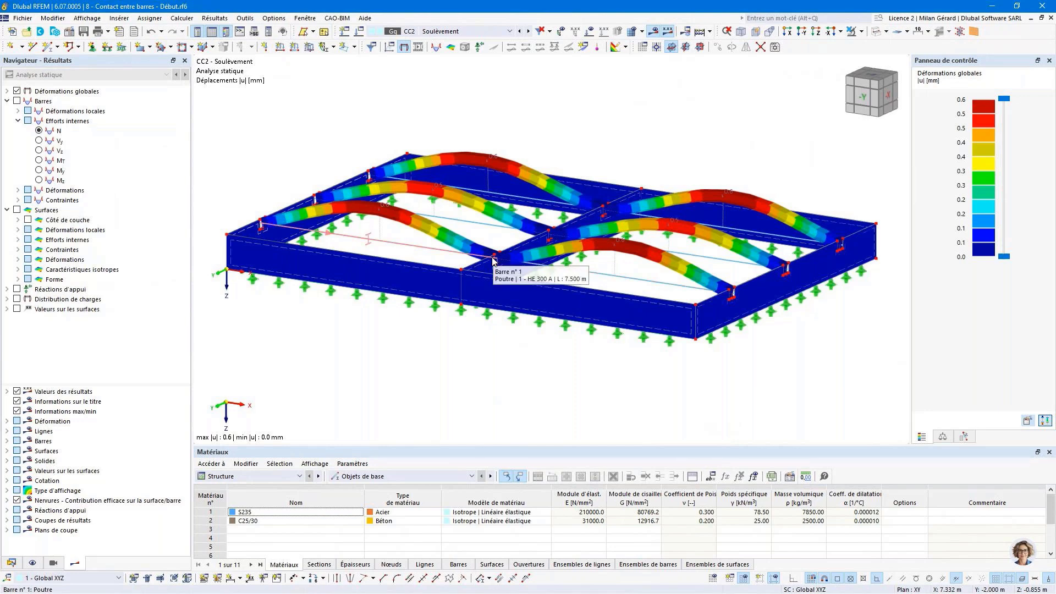
# Compare the beam deformations of the uplift case with those of load case CC1 Poids propre, and hide the results
pyautogui.scroll(1, 493, 261)
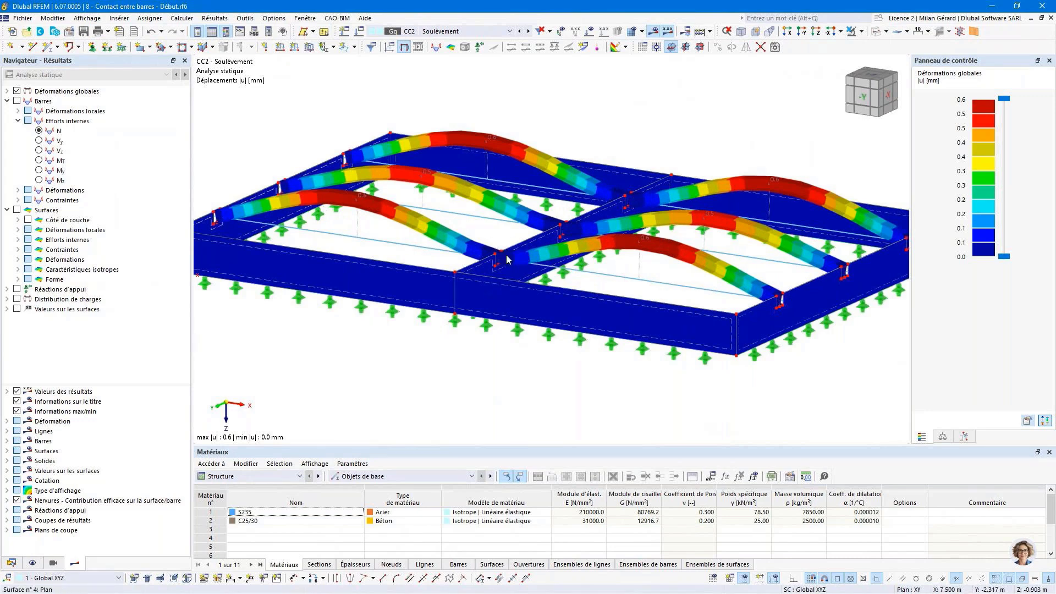
pyautogui.click(520, 31)
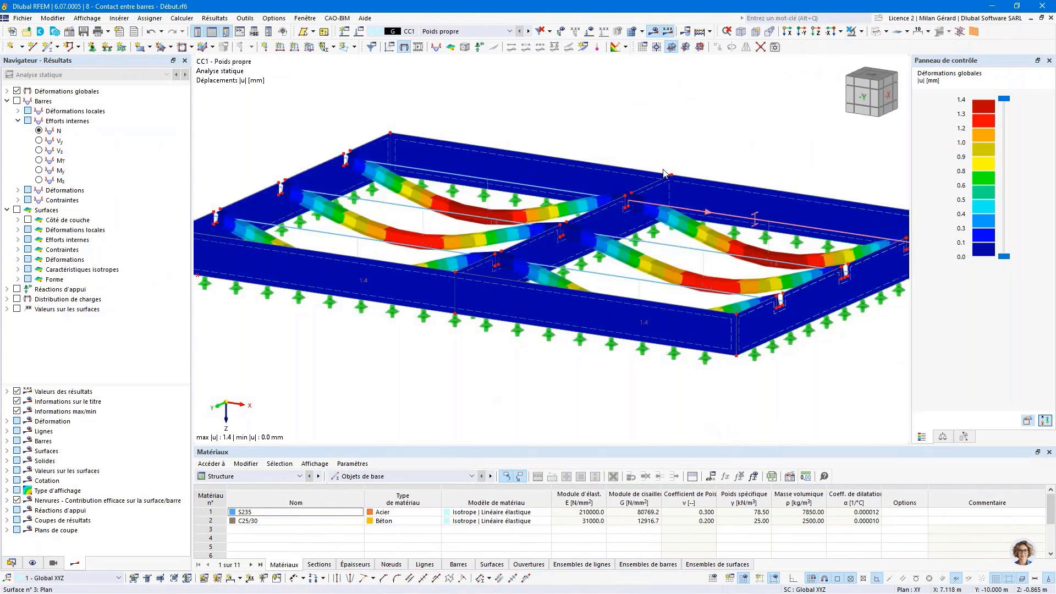
pyautogui.scroll(-2, 663, 128)
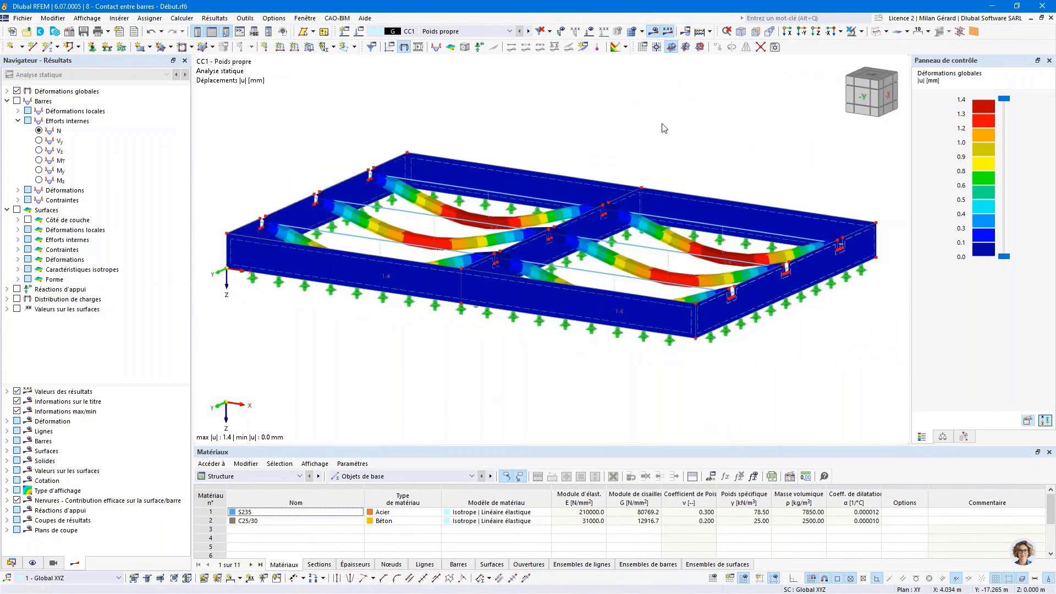
pyautogui.click(653, 32)
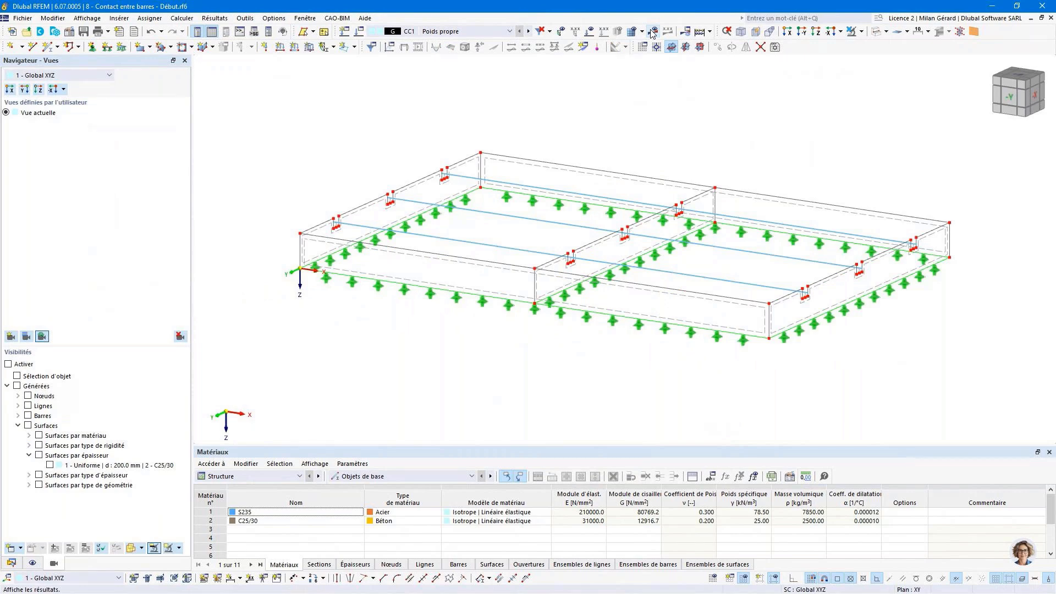
# Start a new nodal release and assign it to nodes 25, 28 and 31 at the beam notches of the middle wall
pyautogui.click(119, 18)
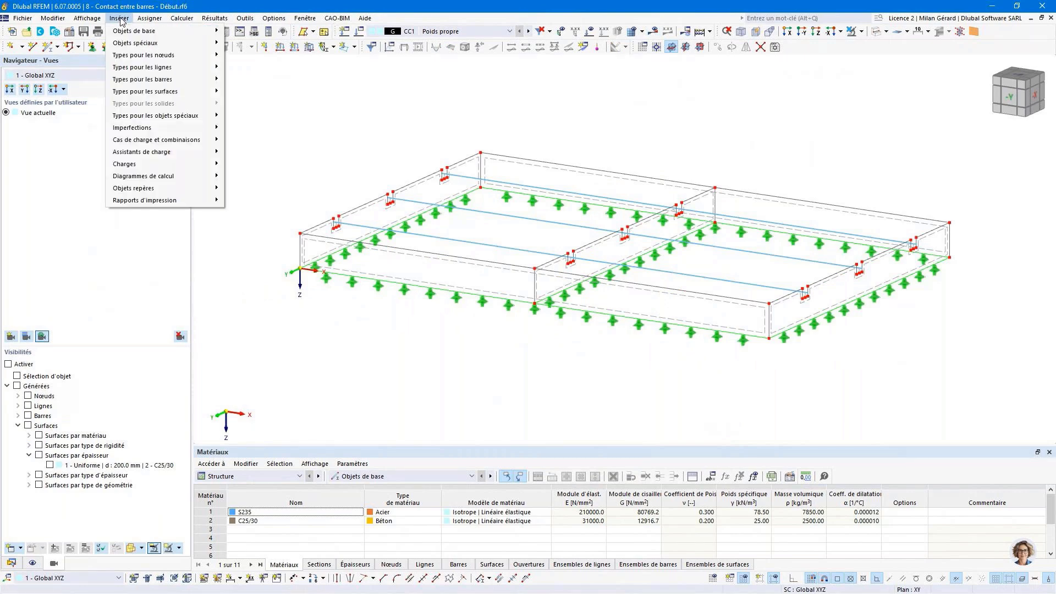
pyautogui.moveTo(138, 48)
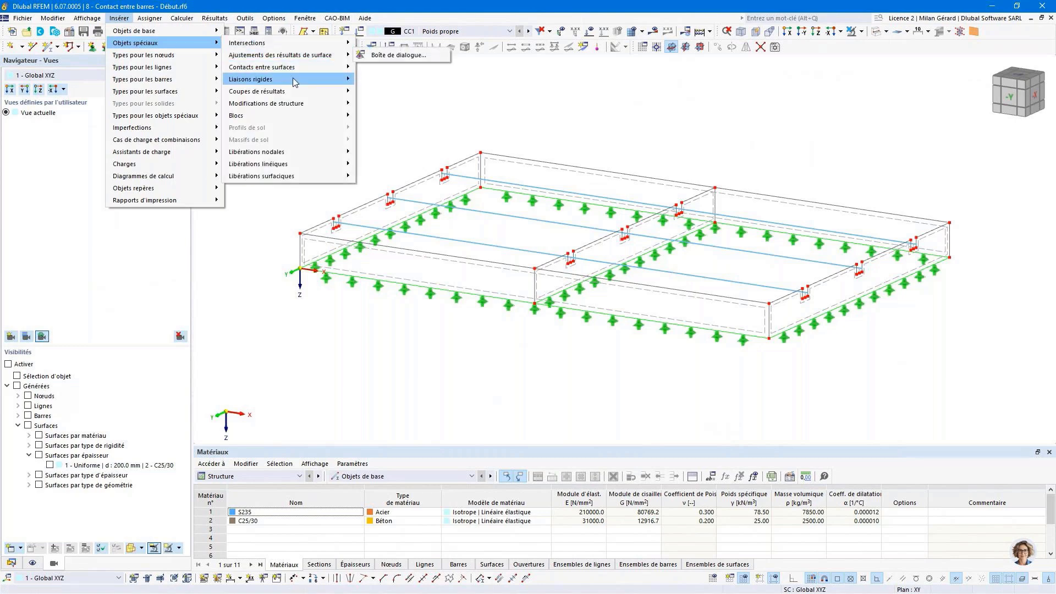
pyautogui.moveTo(293, 155)
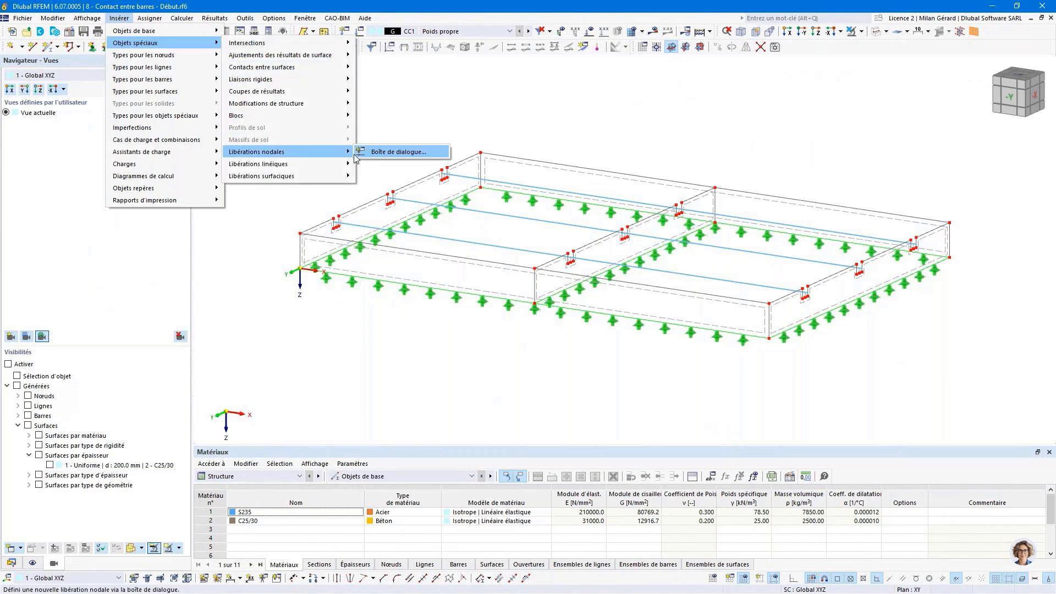
pyautogui.click(390, 153)
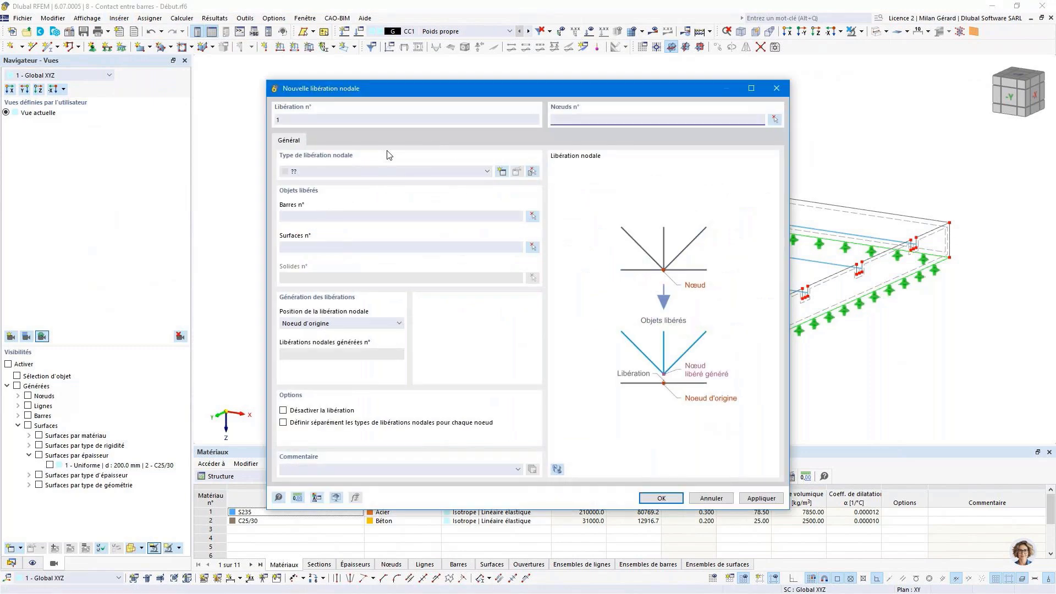
pyautogui.click(775, 120)
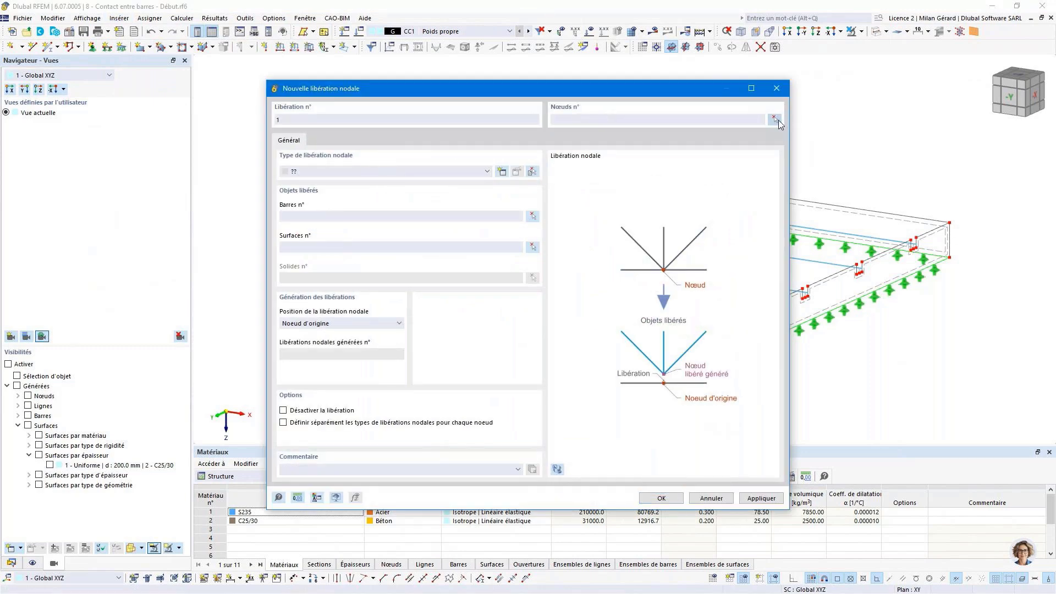
pyautogui.scroll(2, 657, 250)
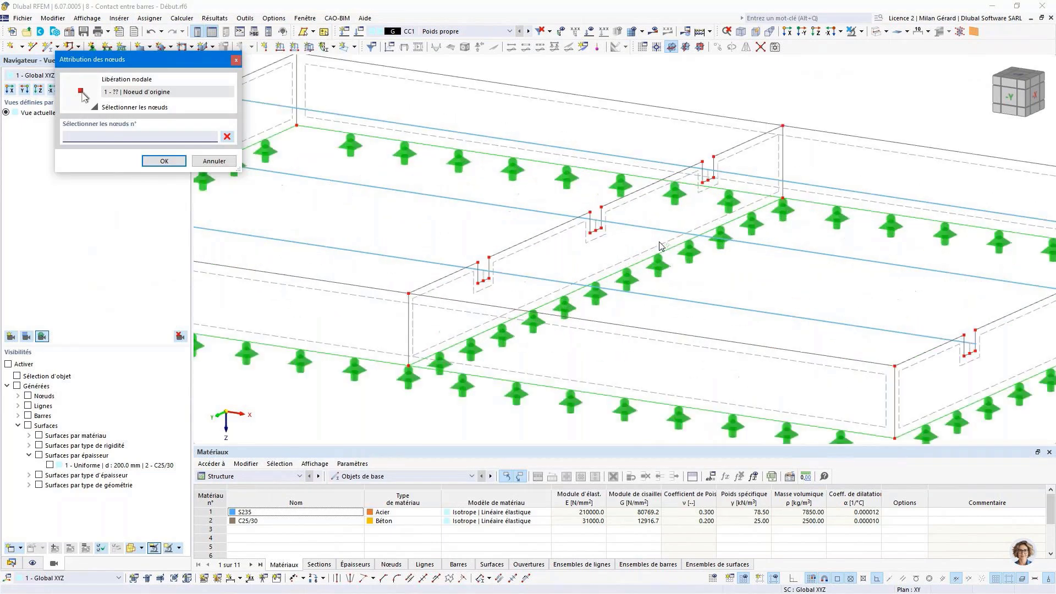
pyautogui.scroll(2, 530, 268)
pyautogui.click(448, 288)
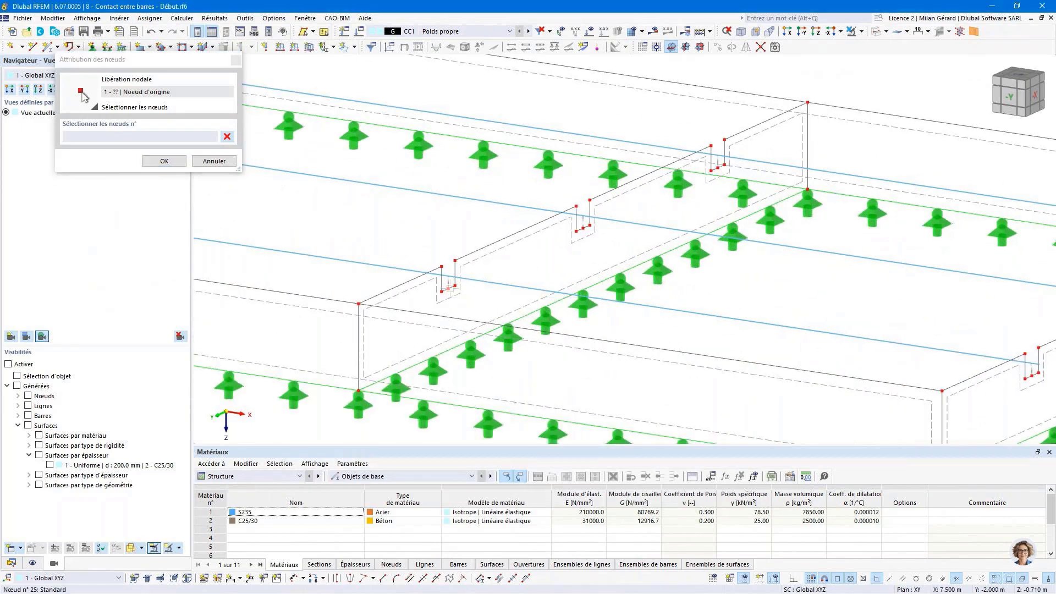
pyautogui.click(583, 227)
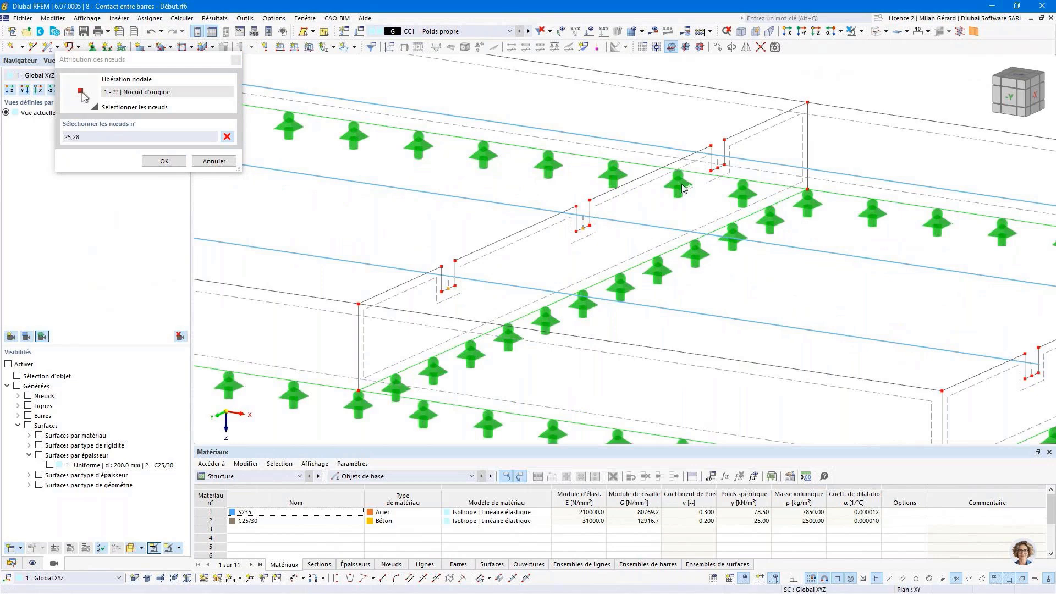
pyautogui.click(718, 167)
pyautogui.click(164, 161)
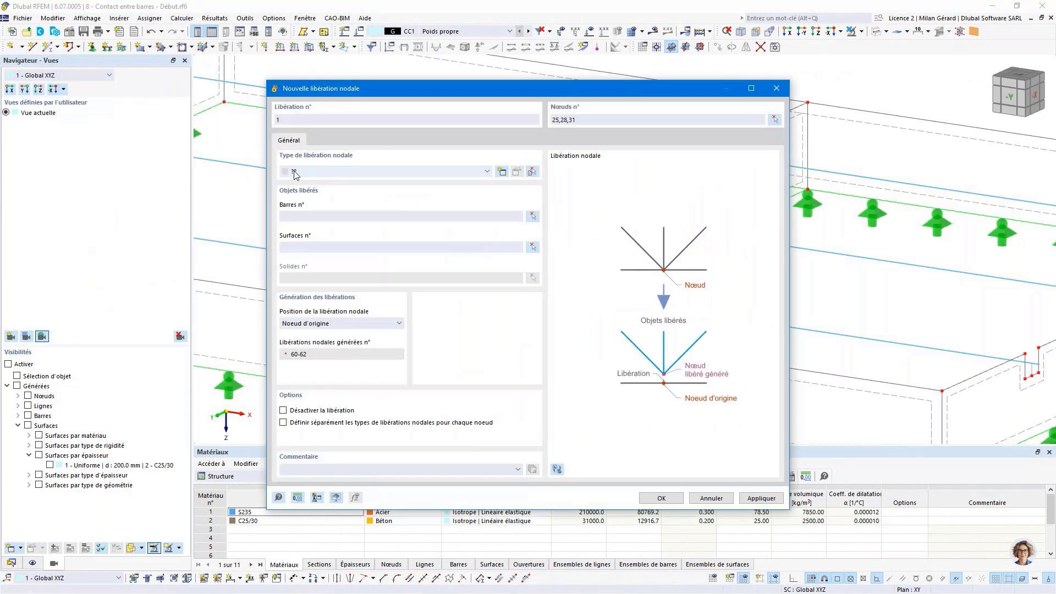
# Create a new nodal release type in the 1 - Global XYZ coordinate system, with the φY and φZ rotational releases disabled
pyautogui.click(312, 172)
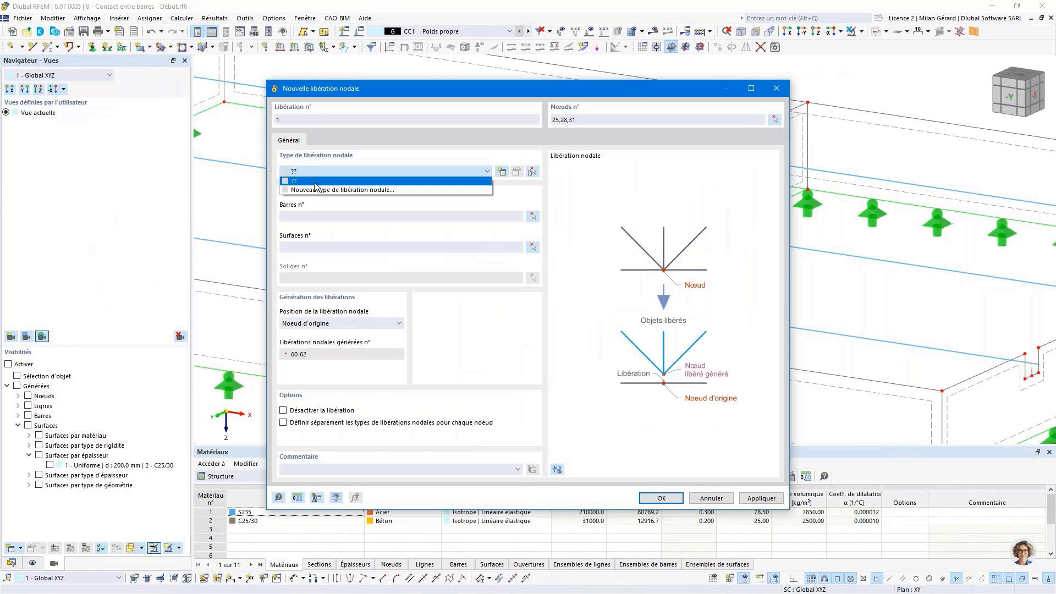
pyautogui.click(317, 190)
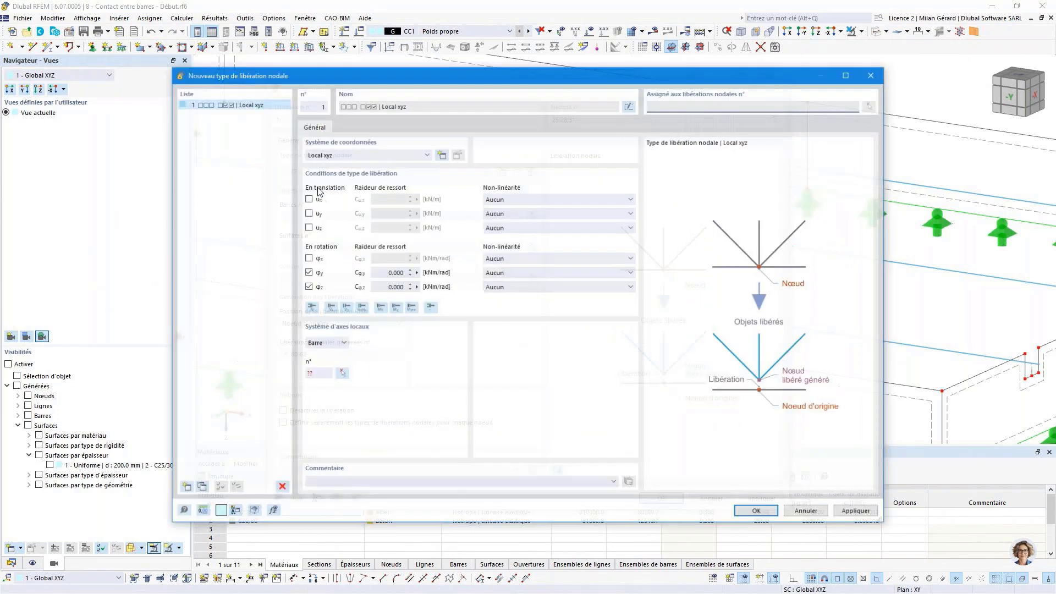
pyautogui.click(333, 155)
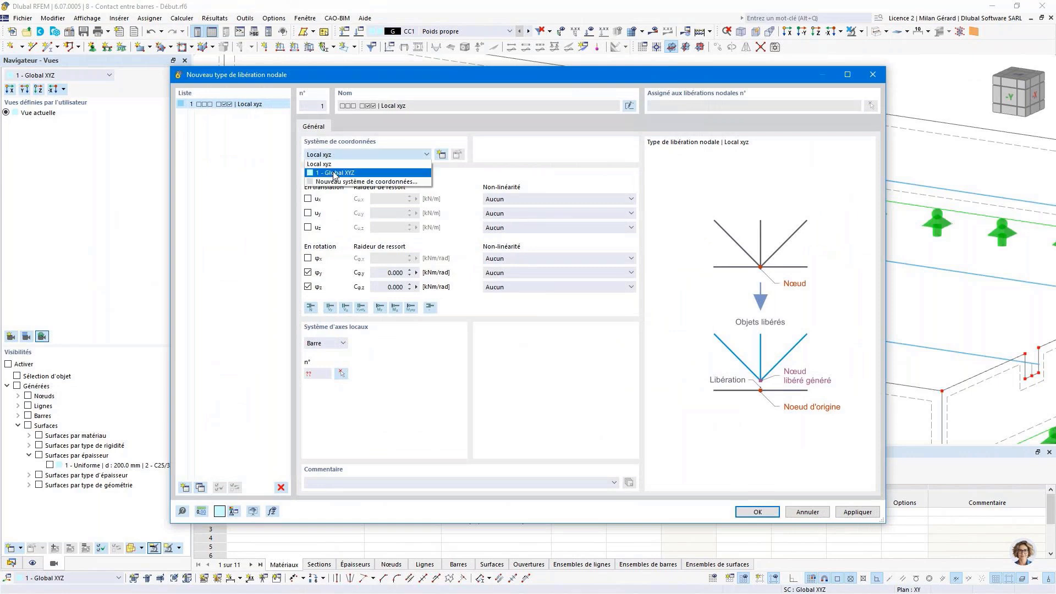
pyautogui.click(334, 173)
pyautogui.moveTo(306, 76); pyautogui.dragTo(410, 81)
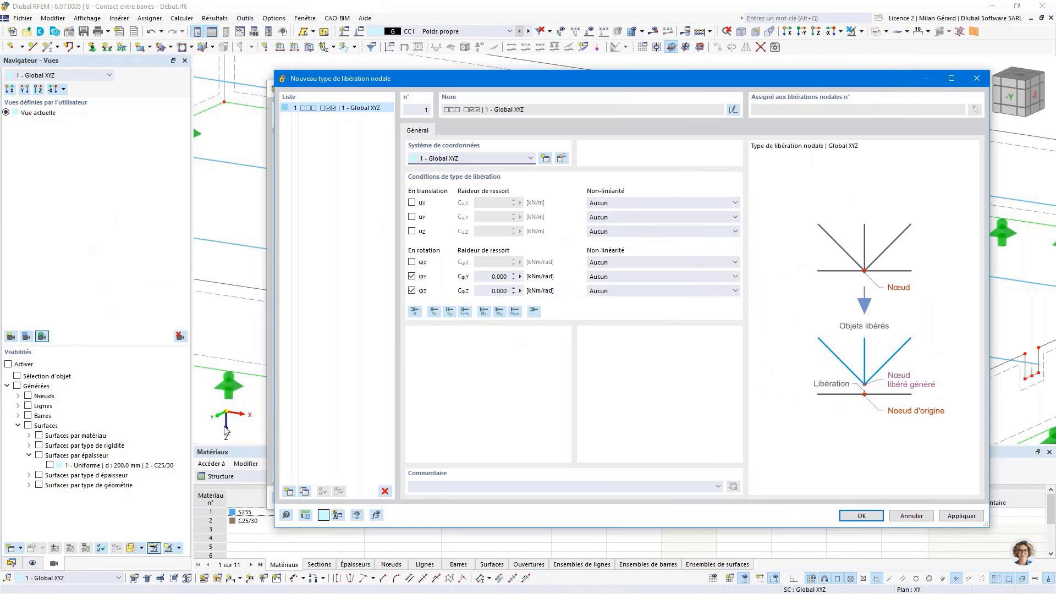
pyautogui.click(411, 276)
pyautogui.click(412, 277)
pyautogui.click(411, 291)
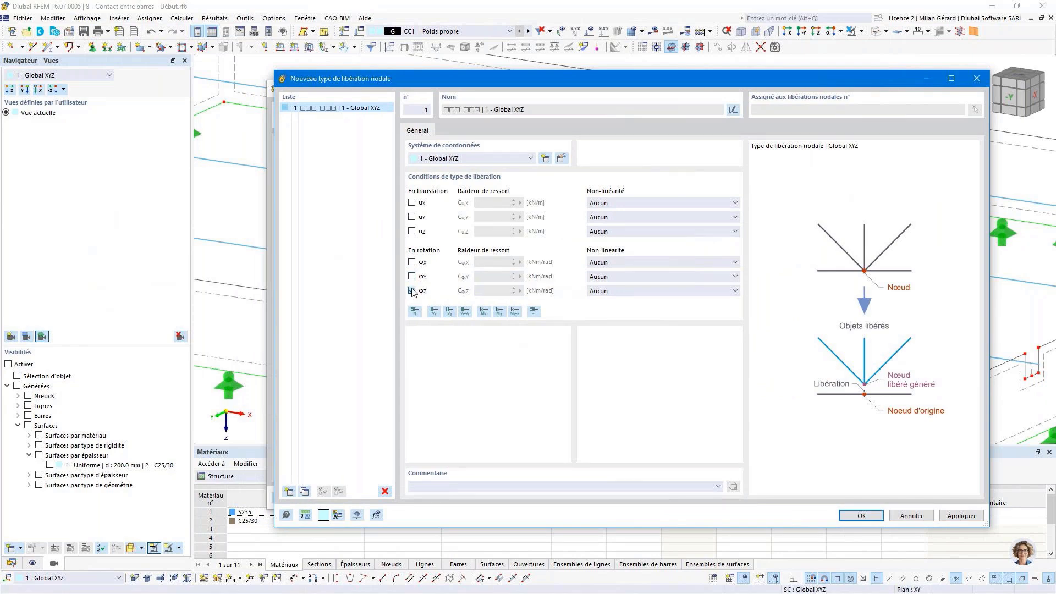
# Release the uZ translation with the nonlinearity "Encastré si PZ positif" and confirm the release type
pyautogui.click(411, 231)
pyautogui.click(701, 232)
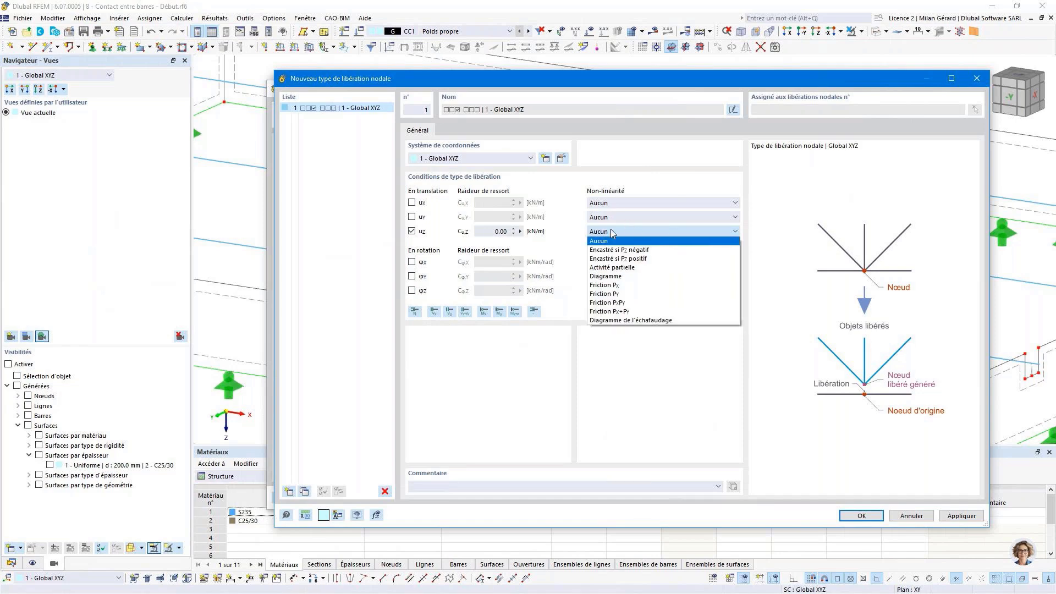
pyautogui.click(633, 259)
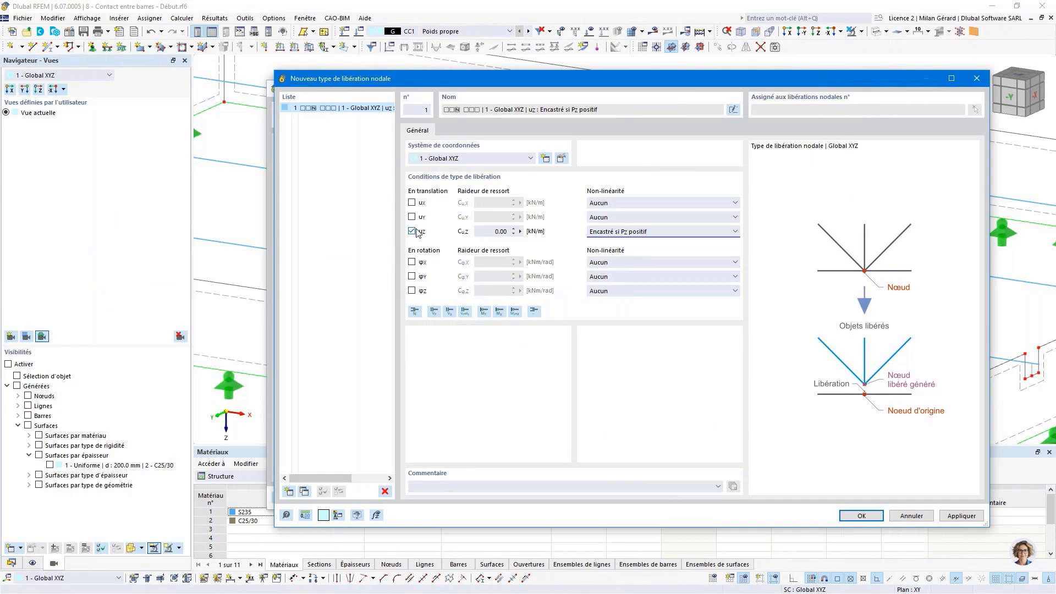
pyautogui.click(861, 516)
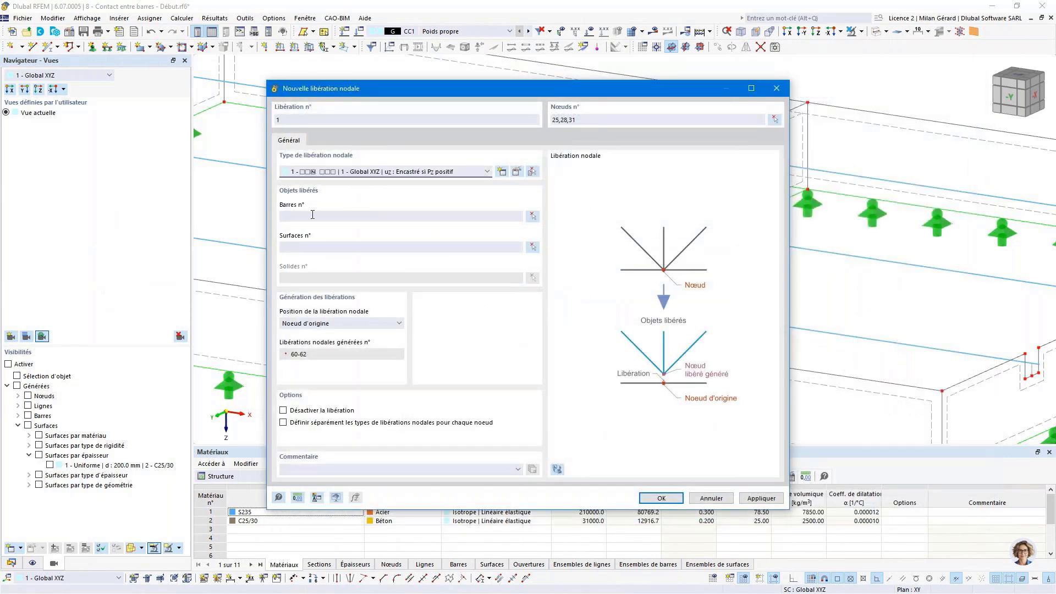
# Set beams 1-6 as the released objects, then create the nodal release, accepting deletion of the existing results
pyautogui.click(311, 216)
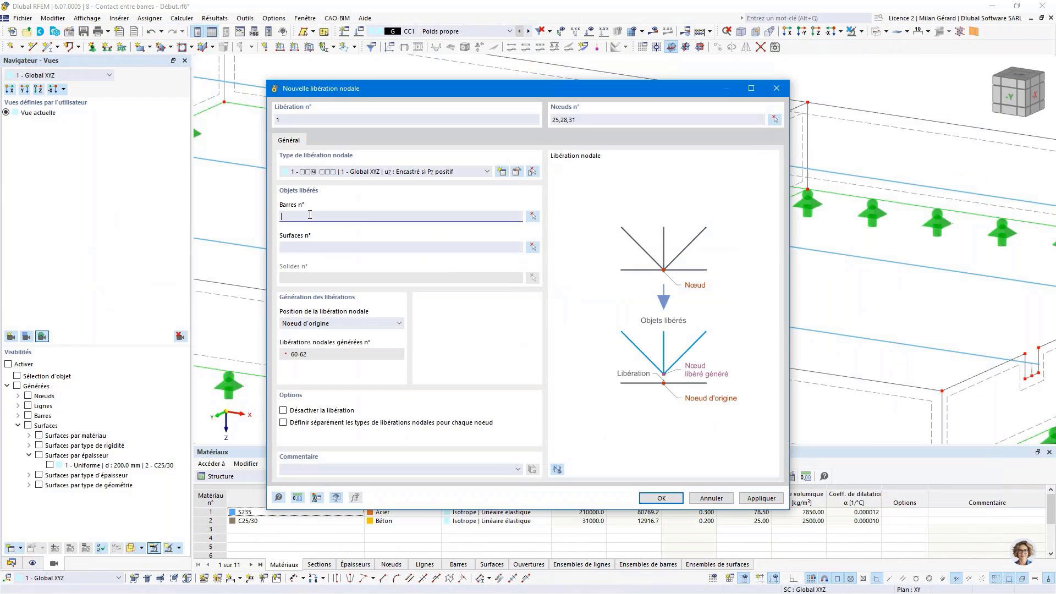
pyautogui.click(533, 218)
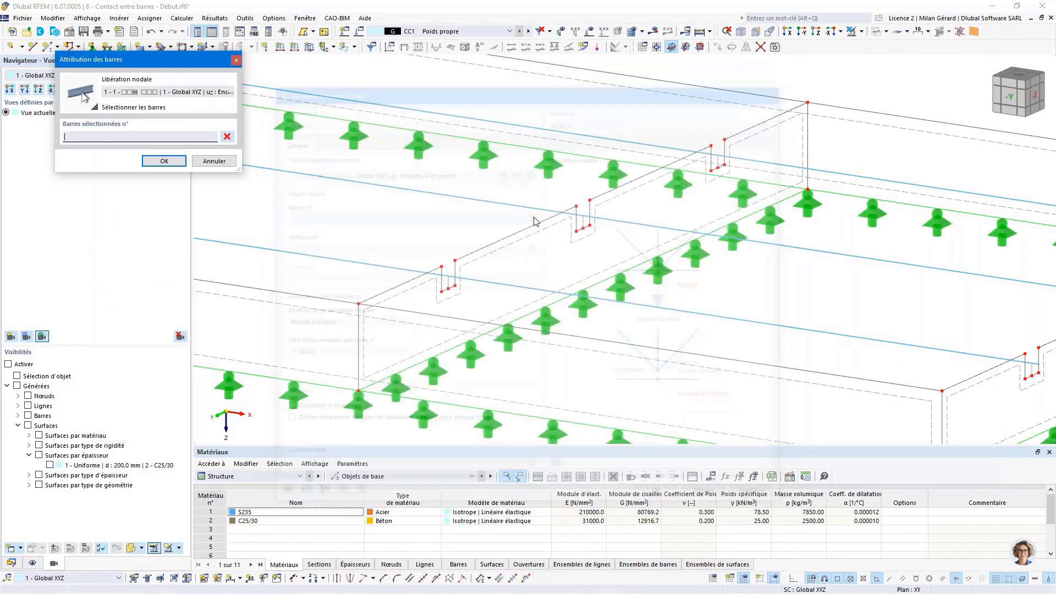
pyautogui.scroll(-5, 544, 245)
pyautogui.moveTo(668, 401); pyautogui.dragTo(371, 132)
pyautogui.click(164, 160)
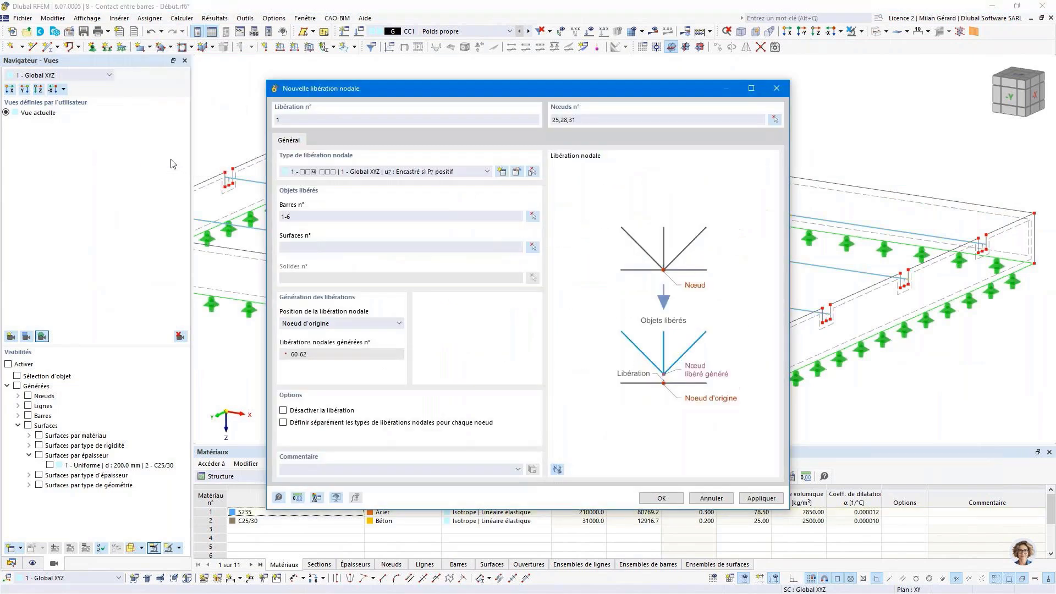
pyautogui.click(662, 499)
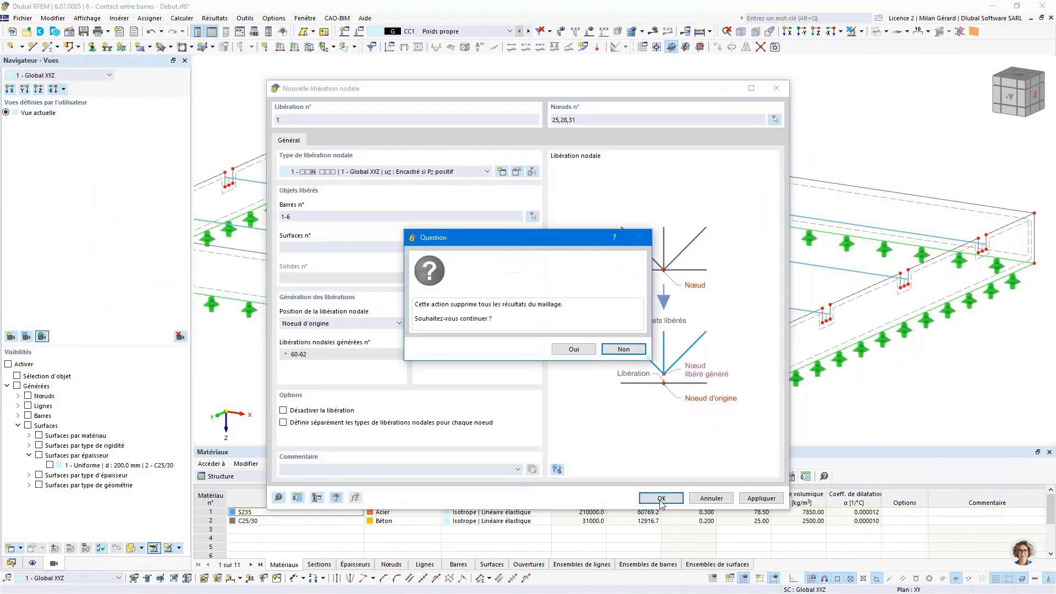
pyautogui.click(574, 349)
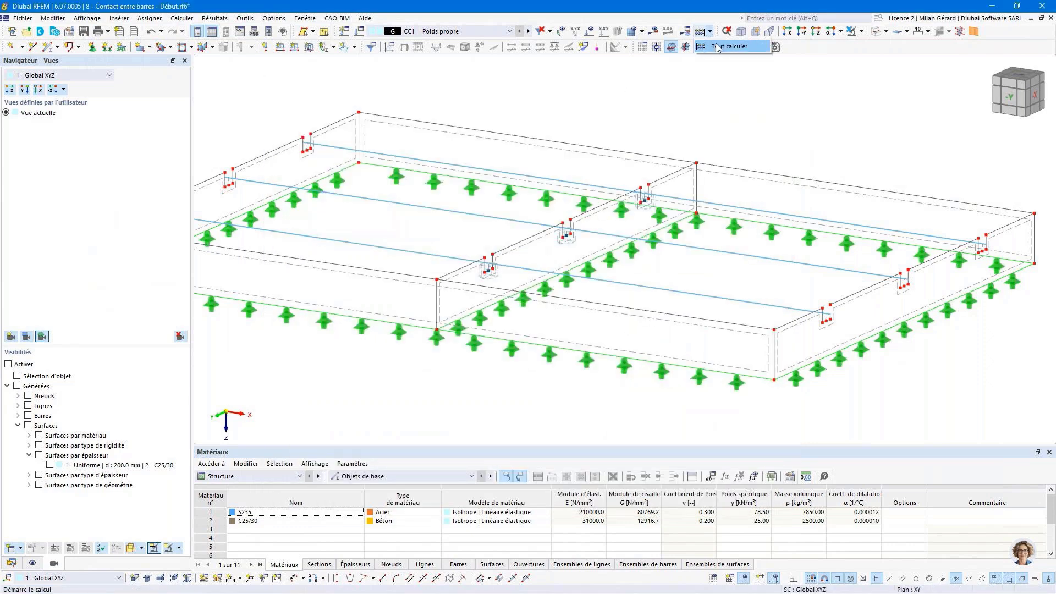
# Calculate all load cases, check the deformations of CC2 Soulèvement, and hide the results
pyautogui.click(719, 47)
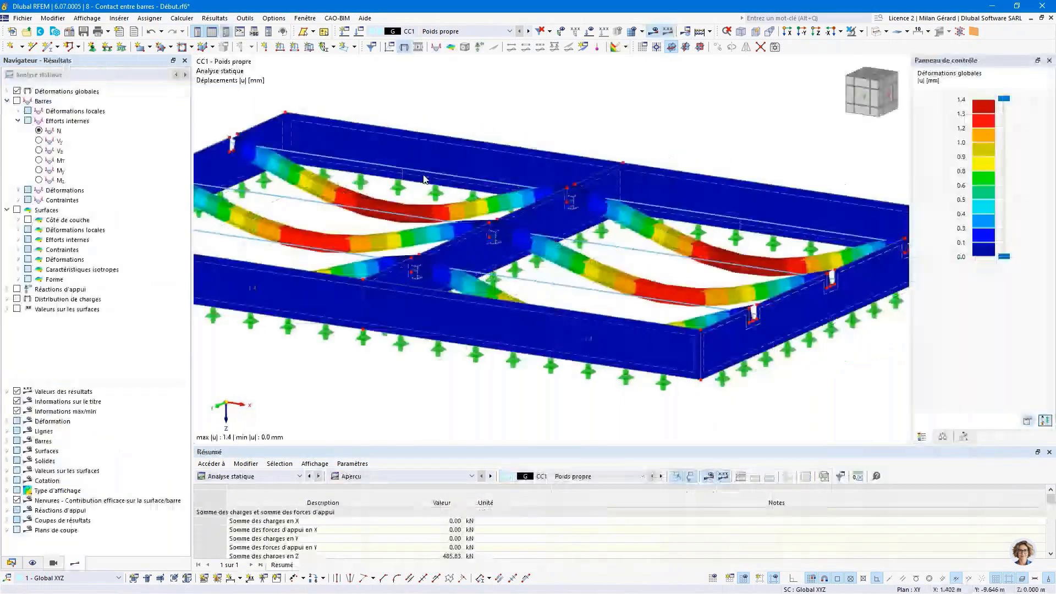
pyautogui.click(528, 31)
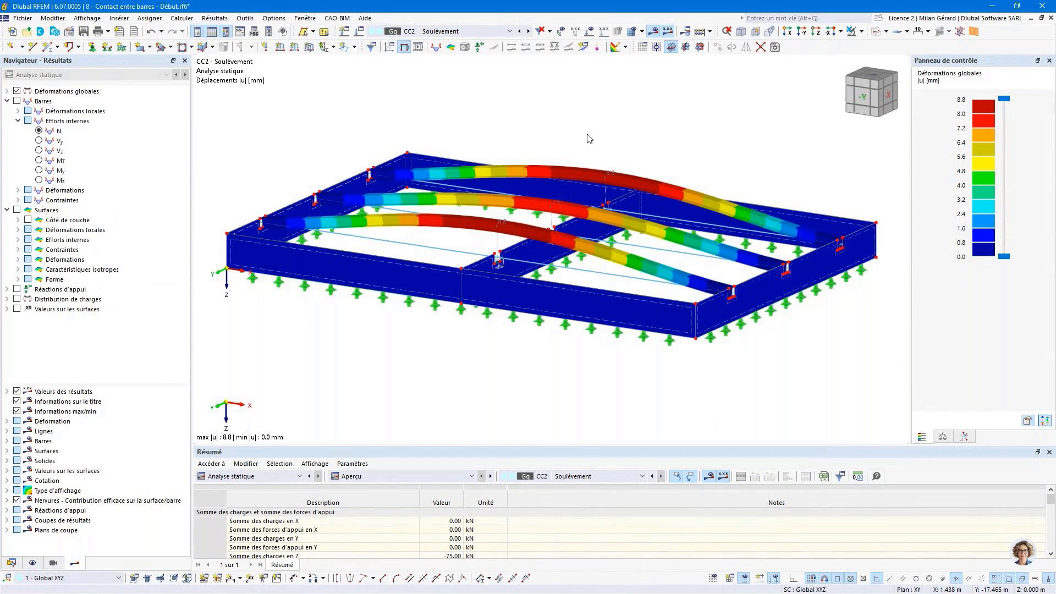
pyautogui.click(654, 31)
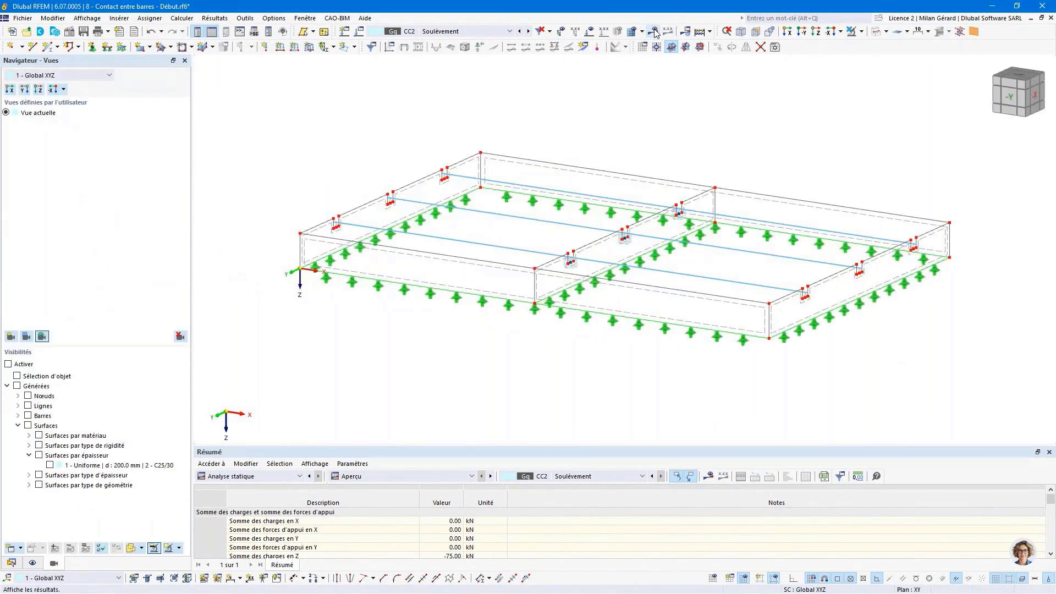
# Show the model as solids, select all walls and beams, and copy them upward by one wall height
pyautogui.click(1010, 99)
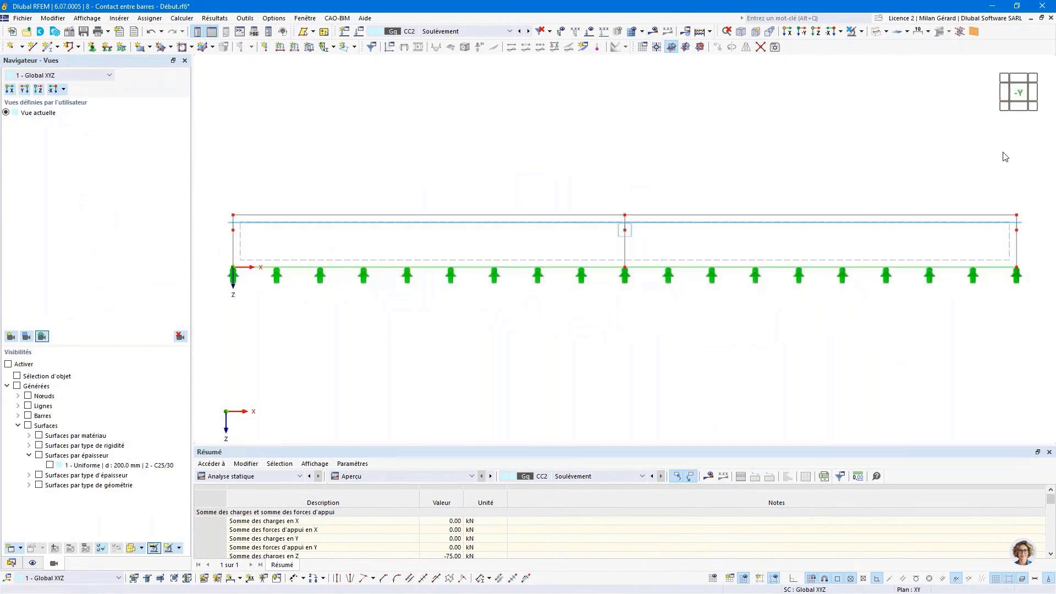
pyautogui.click(879, 32)
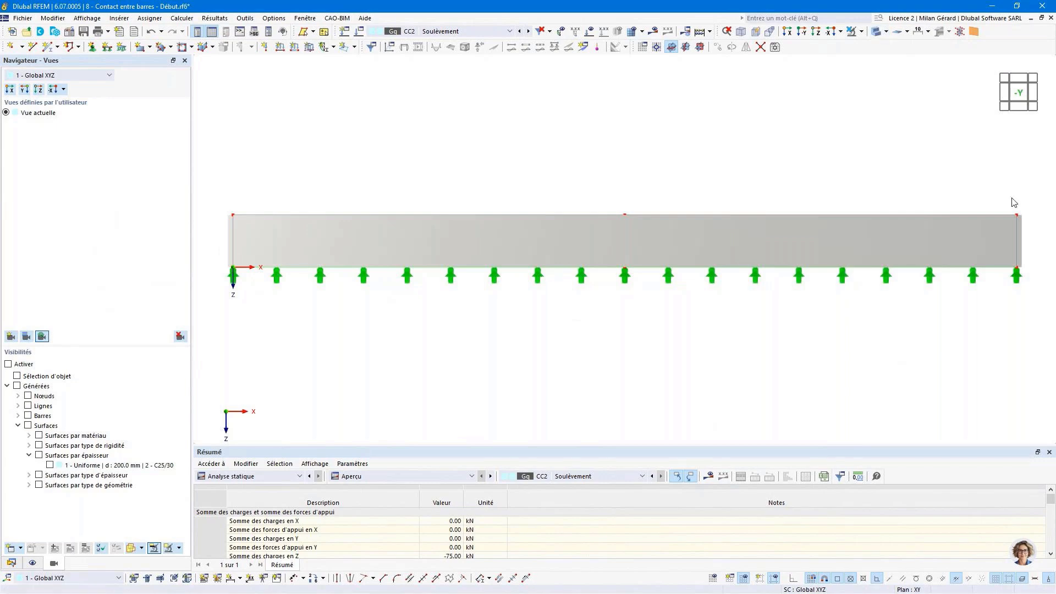
pyautogui.moveTo(1034, 197); pyautogui.dragTo(213, 256)
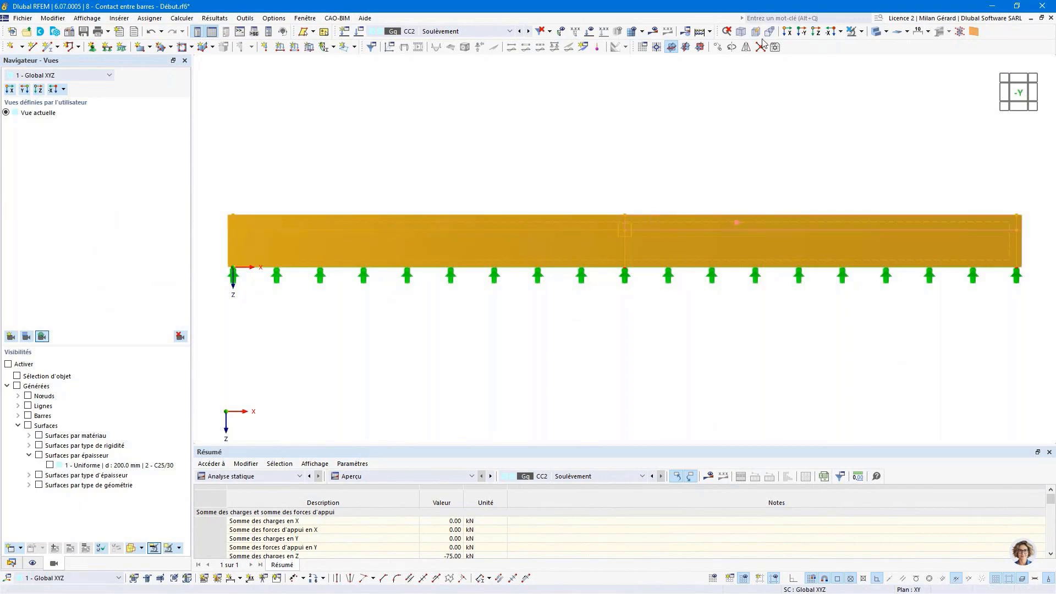
pyautogui.click(741, 31)
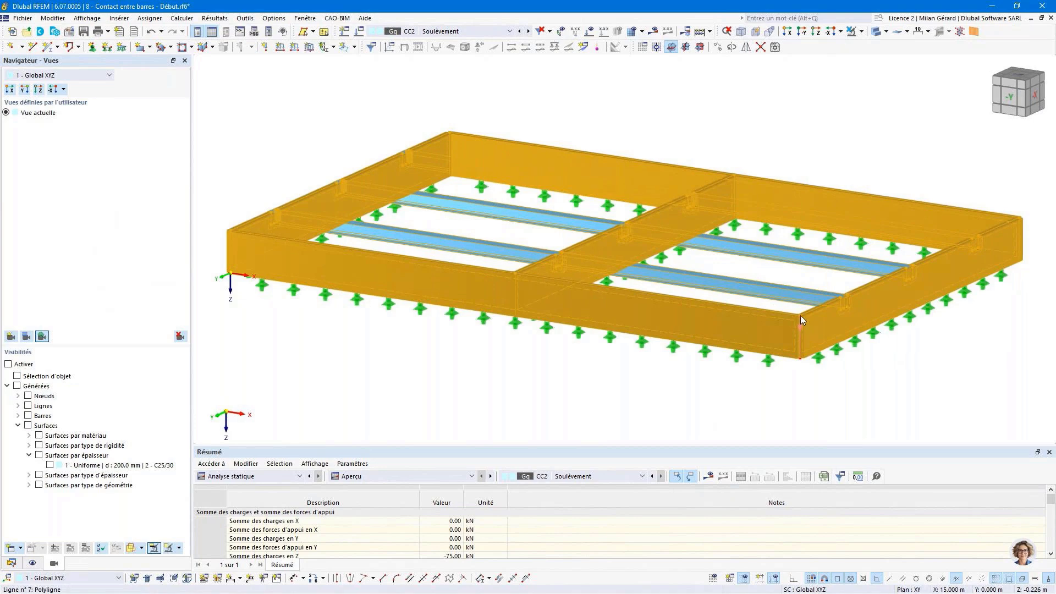
pyautogui.moveTo(800, 315); pyautogui.dragTo(800, 315)
pyautogui.click(576, 350)
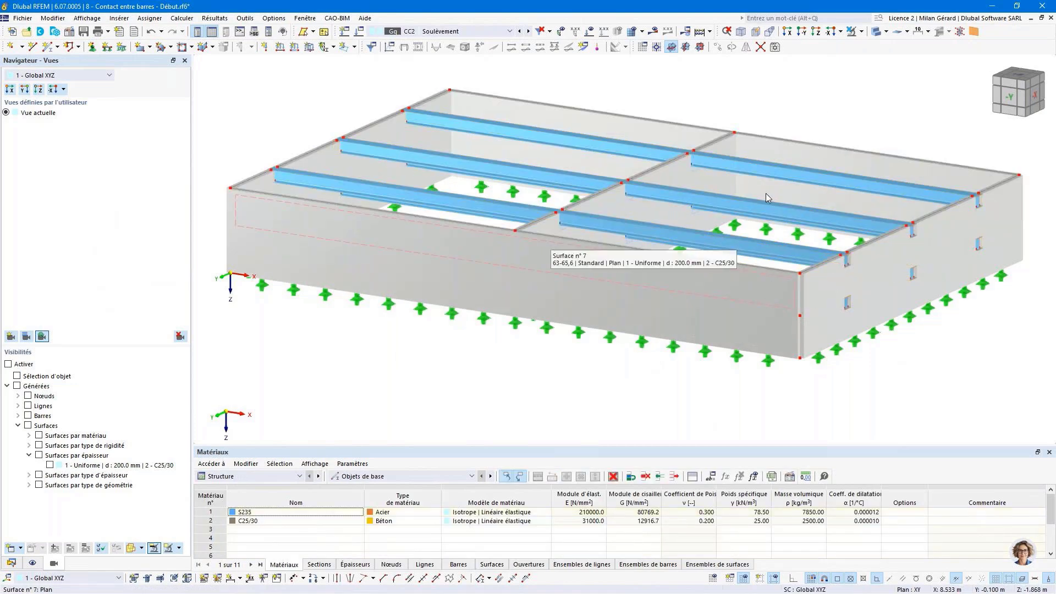
# Raise the upper level's beams and wall tops with a Z displacement of -2.000 m, and delete the upper front wall
pyautogui.click(1009, 98)
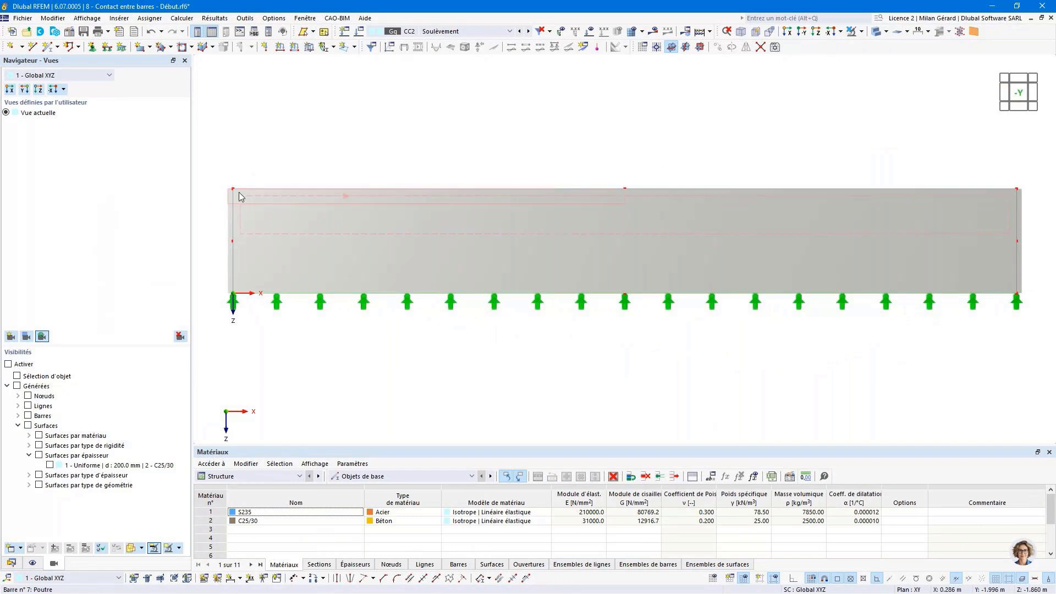
pyautogui.moveTo(217, 173); pyautogui.dragTo(1037, 227)
pyautogui.click(719, 50)
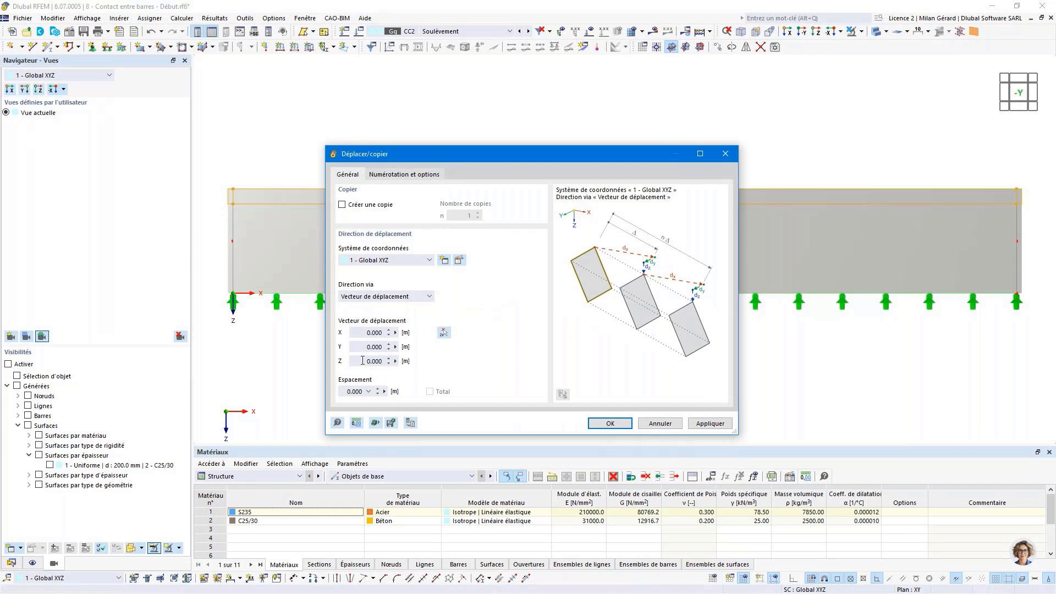
pyautogui.click(363, 360)
pyautogui.press('BackSpace')
pyautogui.click(611, 425)
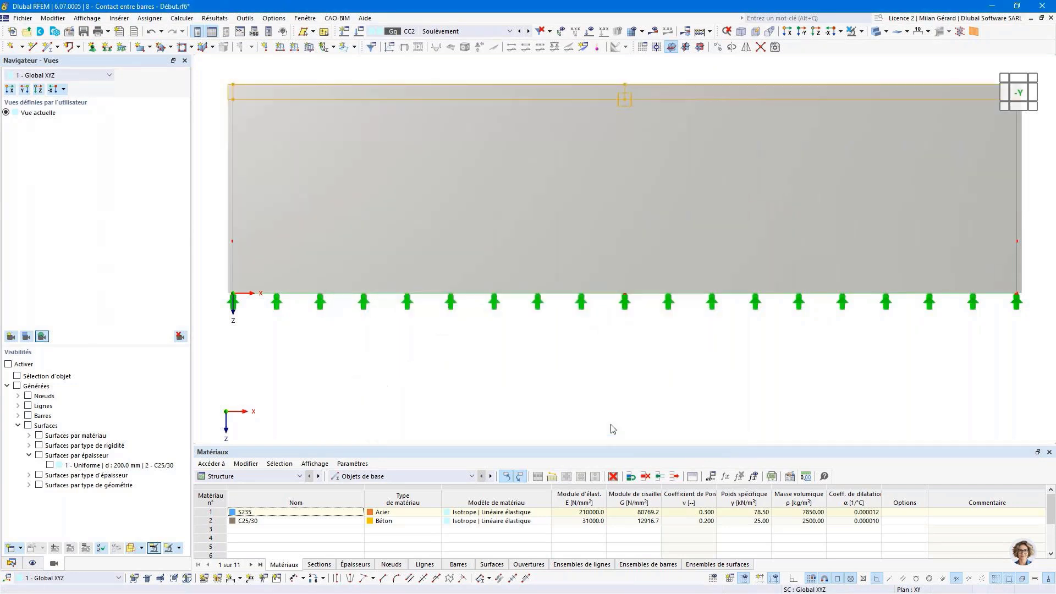
pyautogui.click(743, 32)
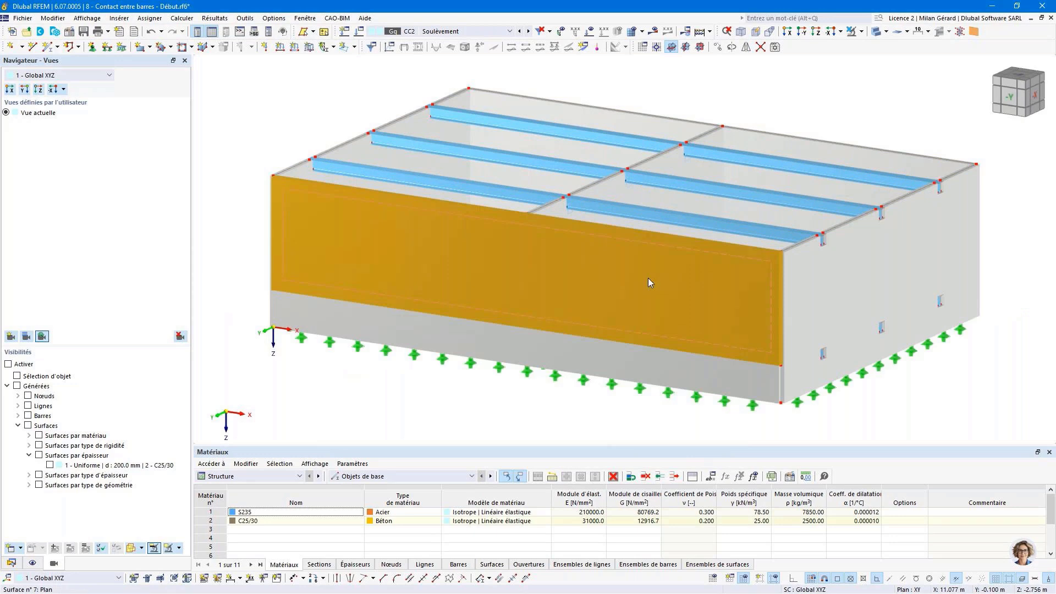
pyautogui.click(647, 282)
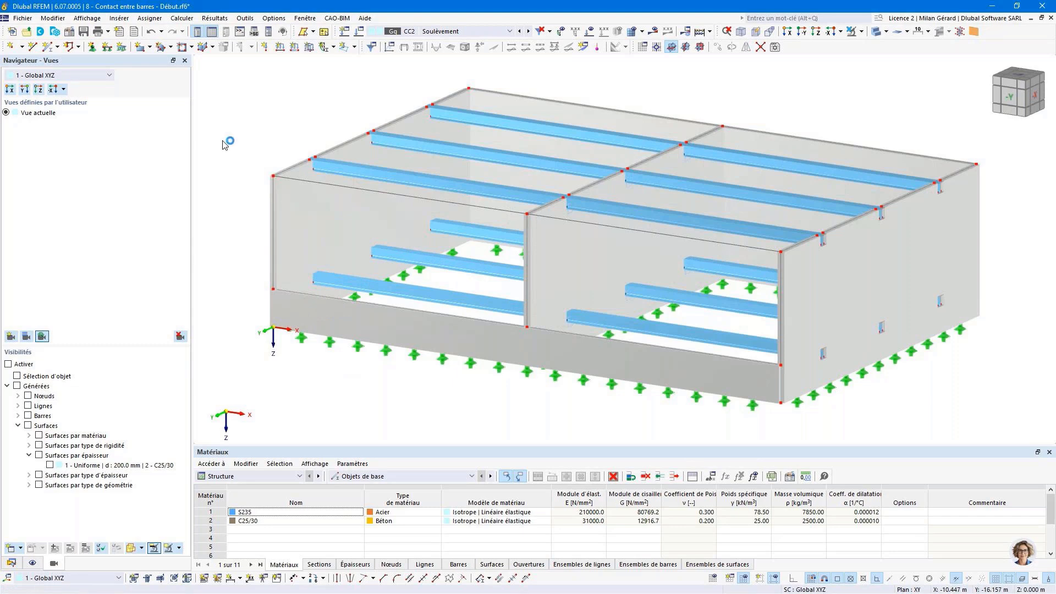
# Compare the two nodal releases in the model data and delete release 2, which belongs to the upper-level beams
pyautogui.click(13, 564)
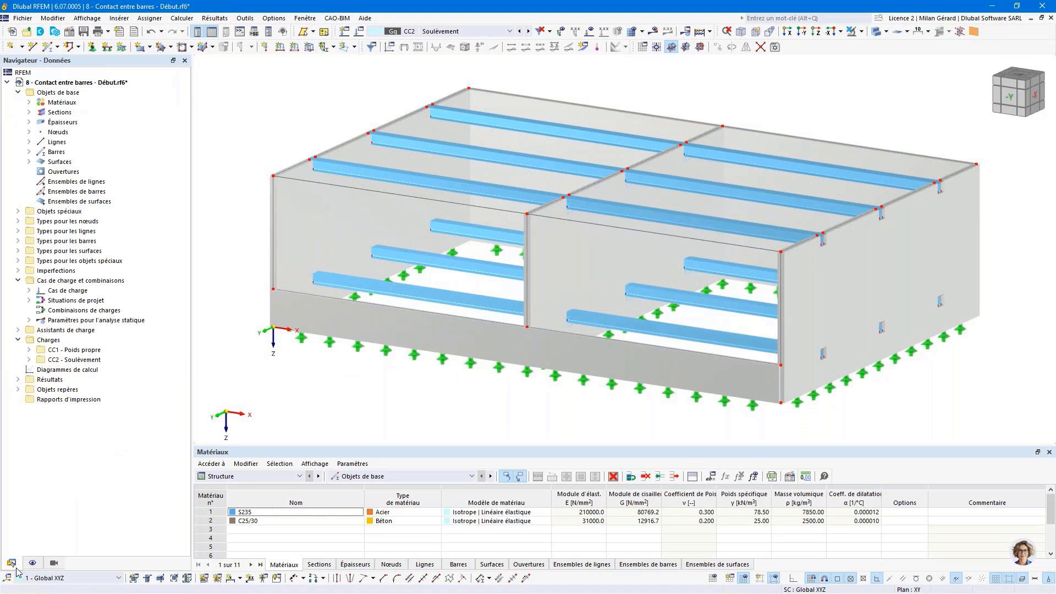
pyautogui.click(18, 211)
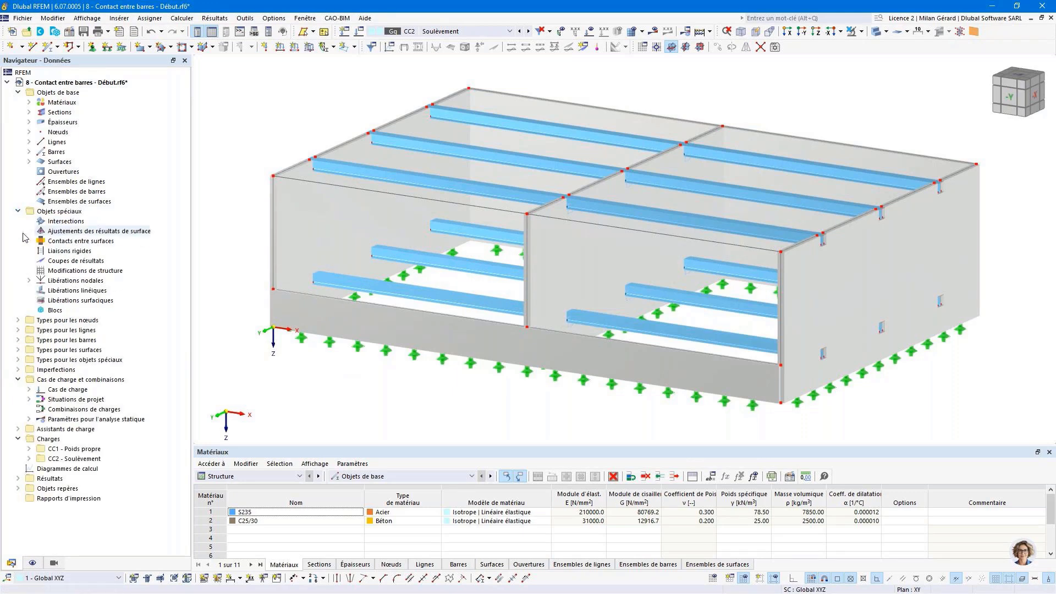
pyautogui.click(29, 281)
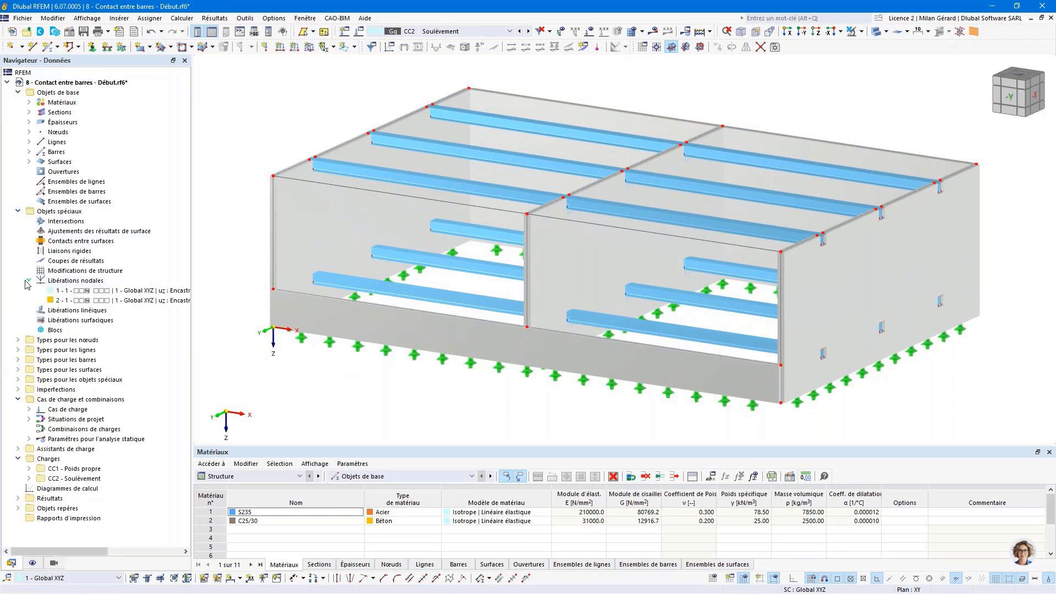
pyautogui.click(82, 290)
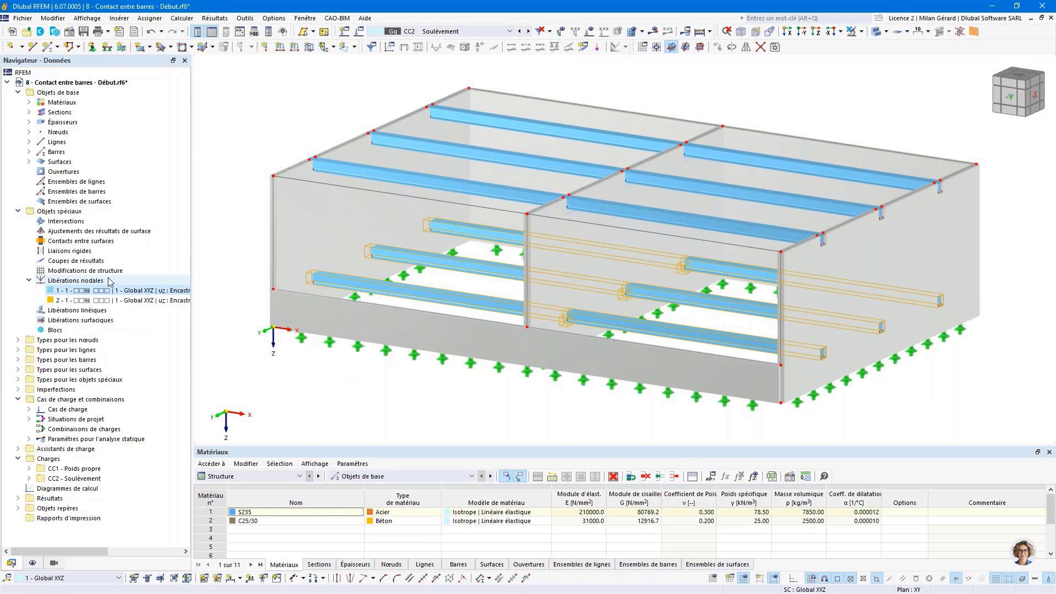
pyautogui.click(127, 302)
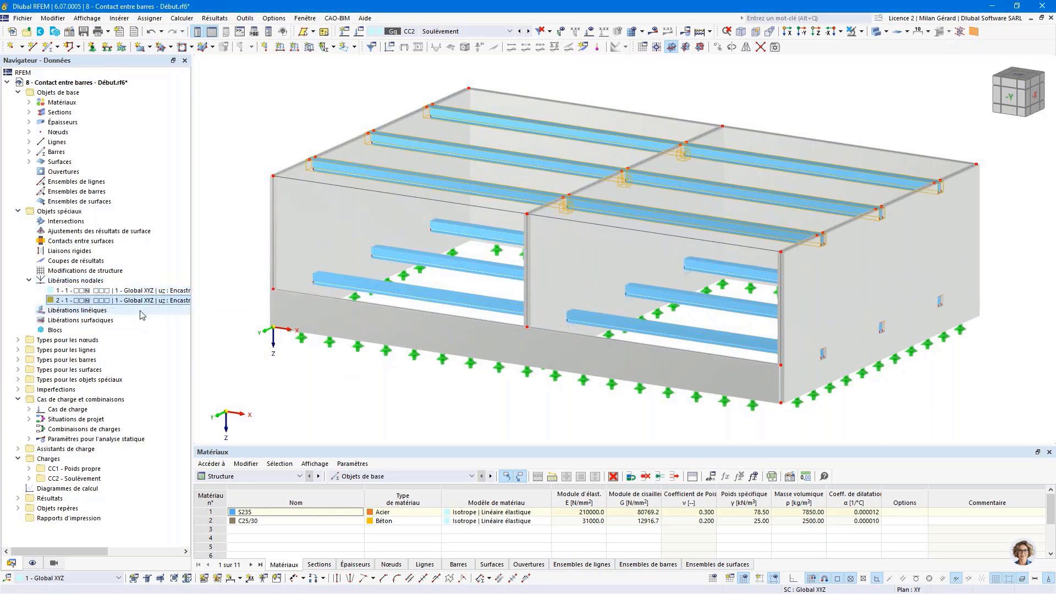
pyautogui.rightClick(132, 302)
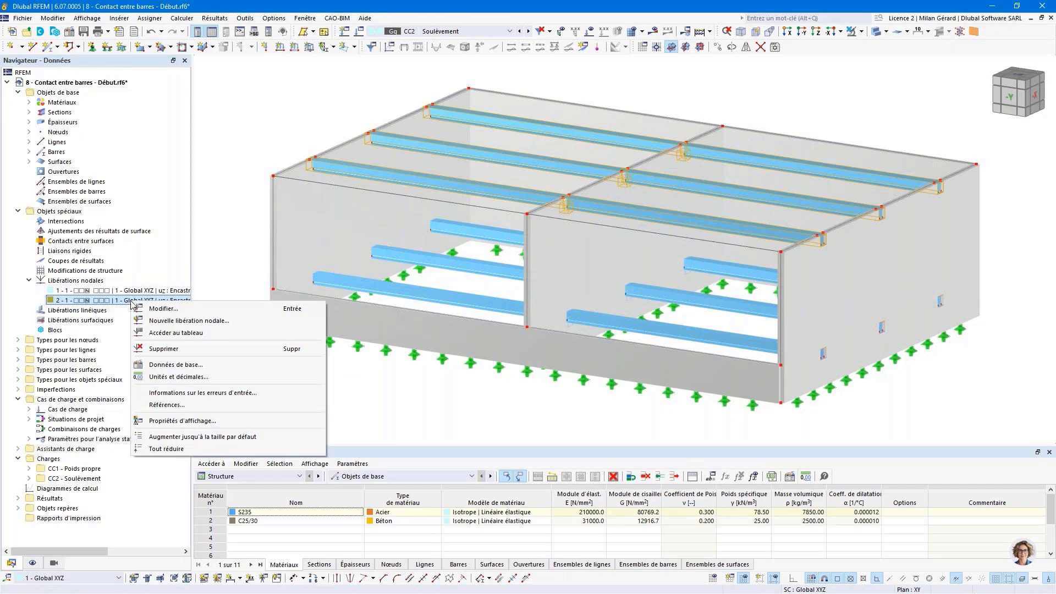
pyautogui.click(153, 352)
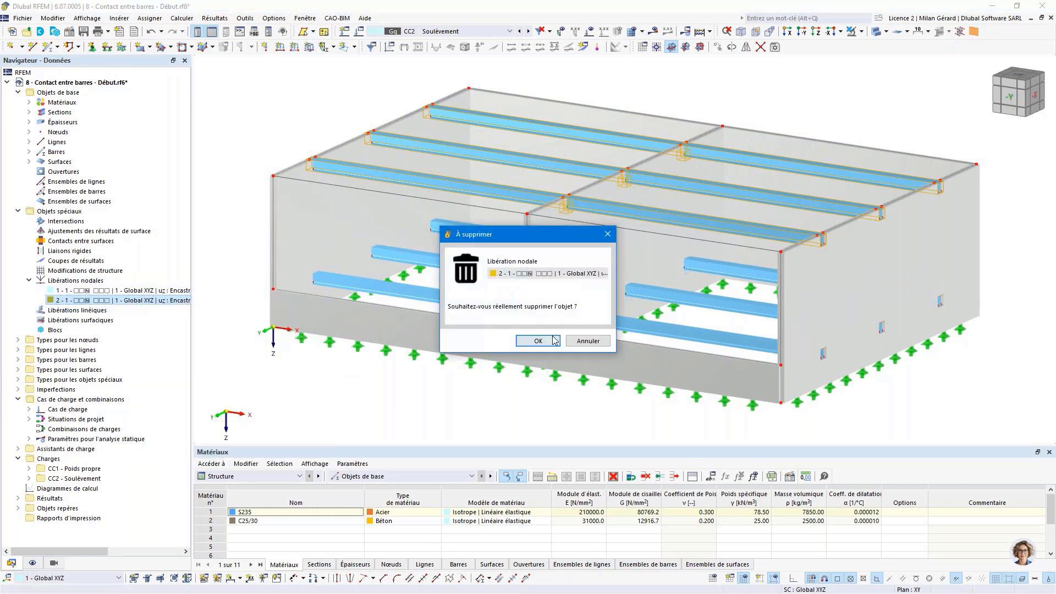
pyautogui.click(552, 335)
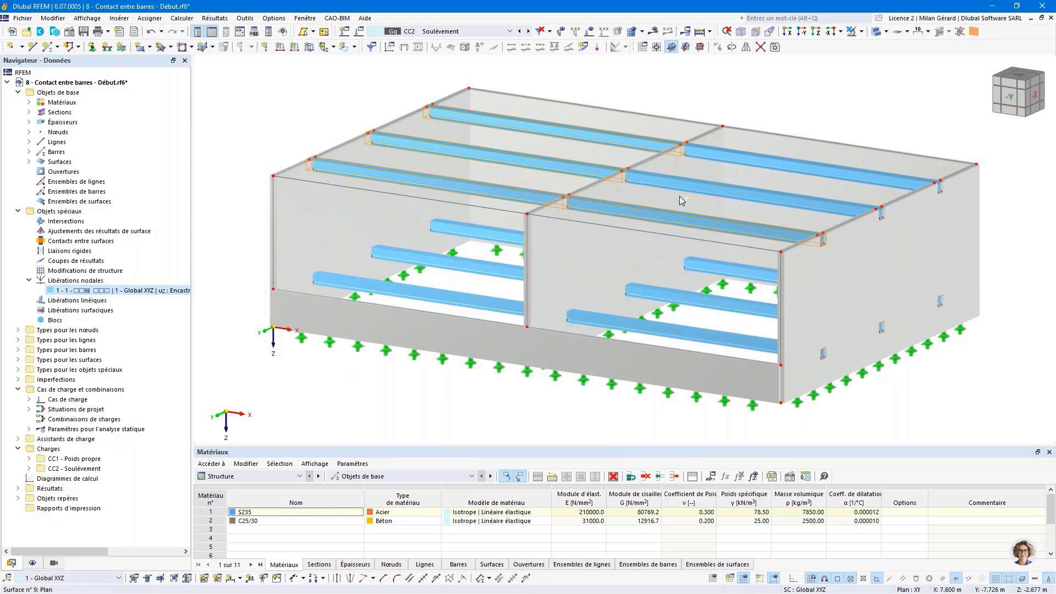
# Remove the eccentricities from upper-level beams 7-12 and display the model as wireframe
pyautogui.keyDown('ctrl'); pyautogui.click(753, 164); pyautogui.keyUp('ctrl')
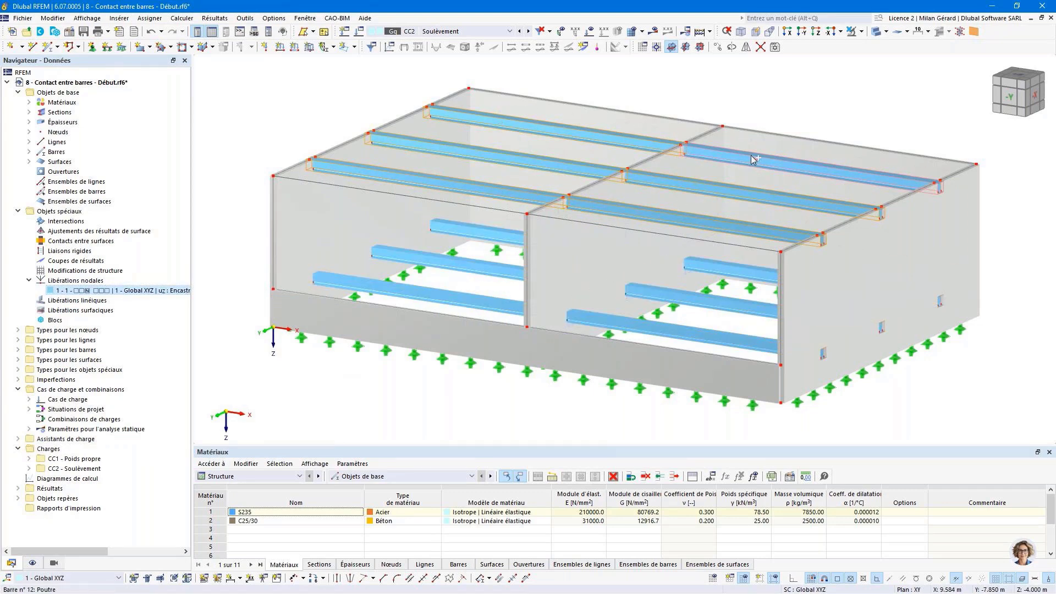
pyautogui.doubleClick(517, 196)
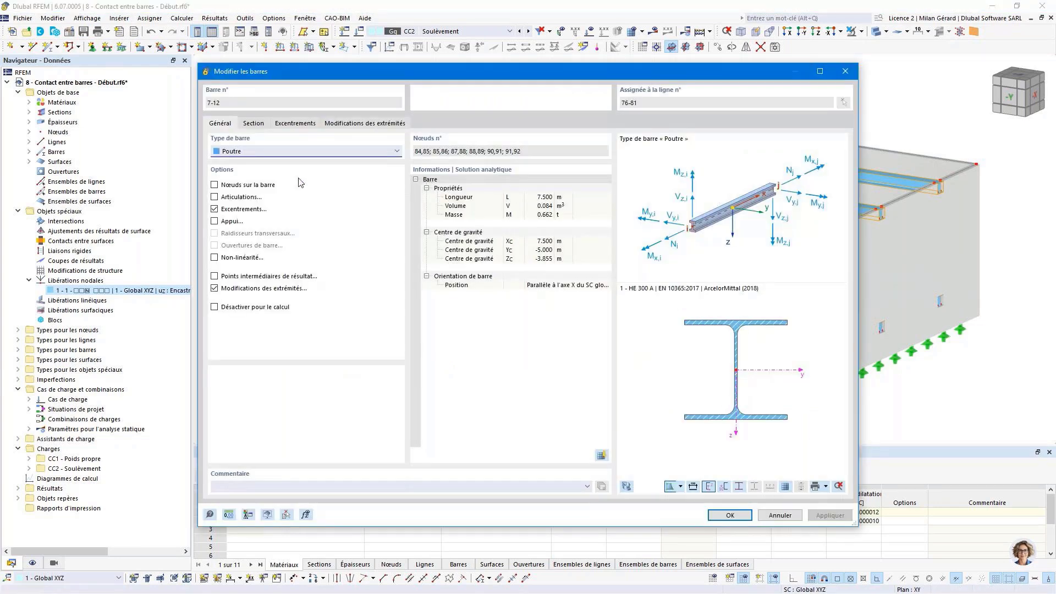
pyautogui.click(245, 209)
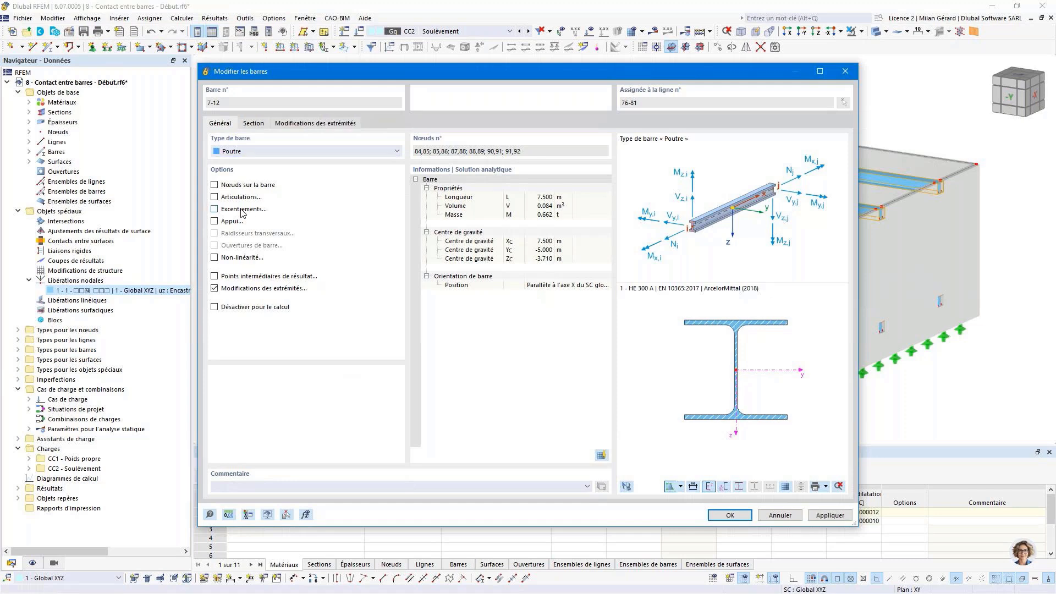
pyautogui.click(728, 515)
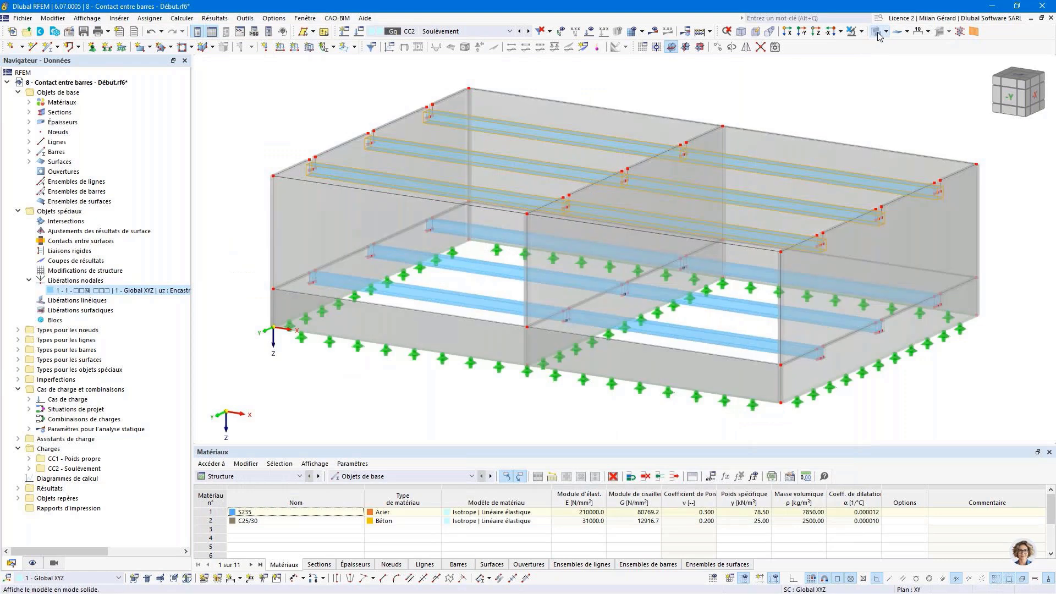
pyautogui.press('Escape')
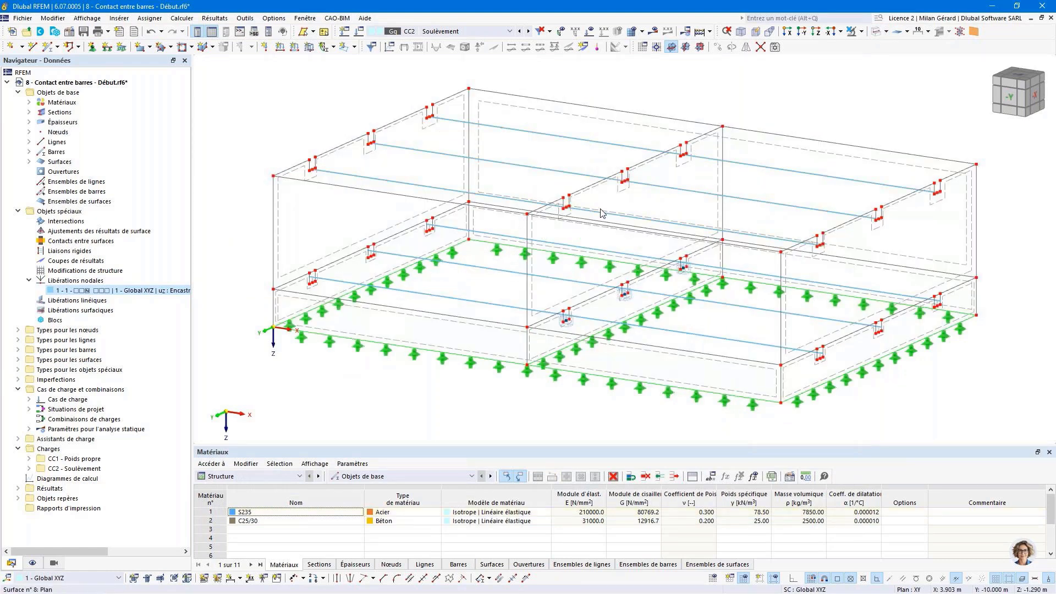
pyautogui.scroll(5, 567, 212)
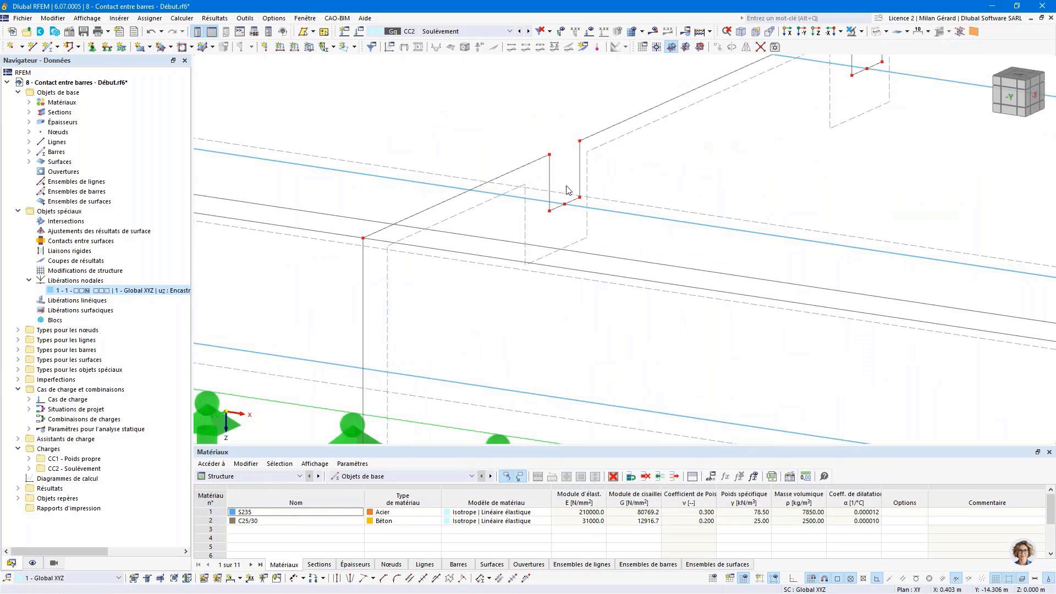
pyautogui.scroll(-5, 566, 189)
# Select all six upper-level beams and move them up 0.145 m, measuring the Z displacement at a wall notch in solid display
pyautogui.click(500, 202)
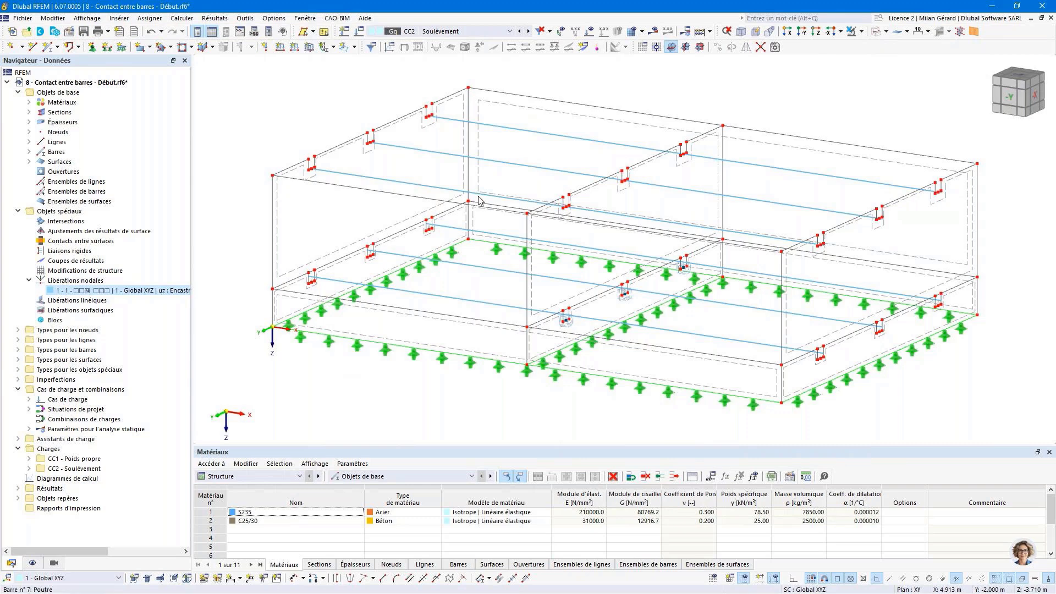
pyautogui.keyDown('ctrl'); pyautogui.click(508, 164); pyautogui.keyUp('ctrl')
pyautogui.keyDown('ctrl'); pyautogui.click(501, 127); pyautogui.keyUp('ctrl')
pyautogui.moveTo(766, 214); pyautogui.dragTo(759, 173)
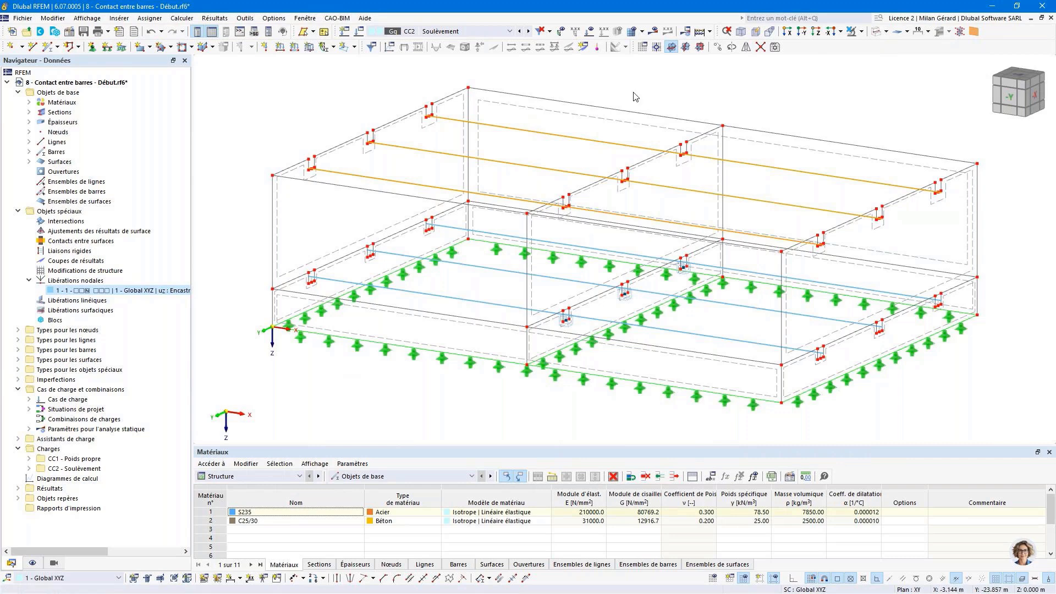
pyautogui.click(717, 49)
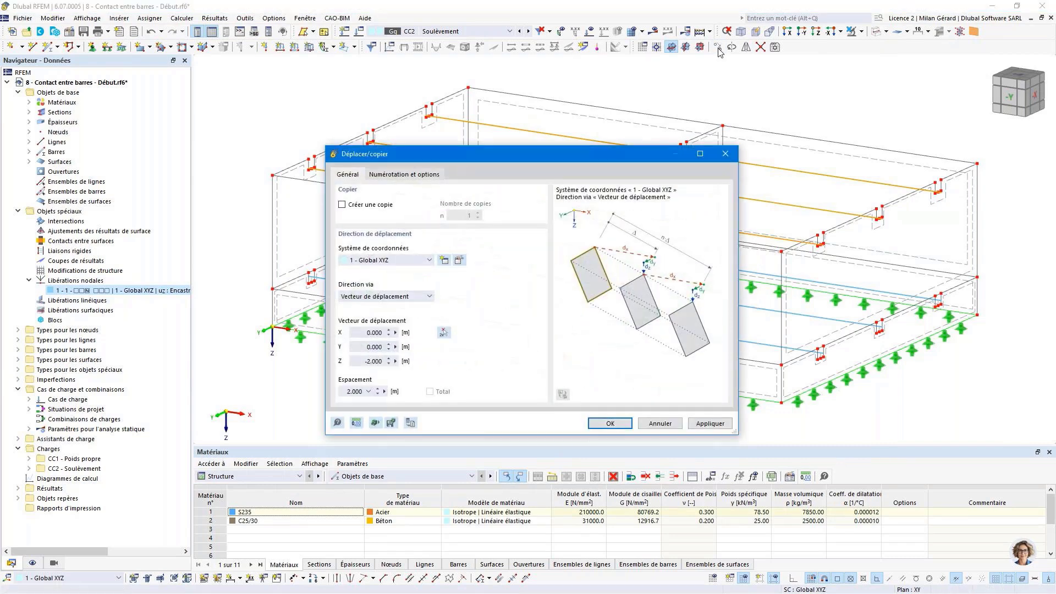
pyautogui.rightClick(397, 360)
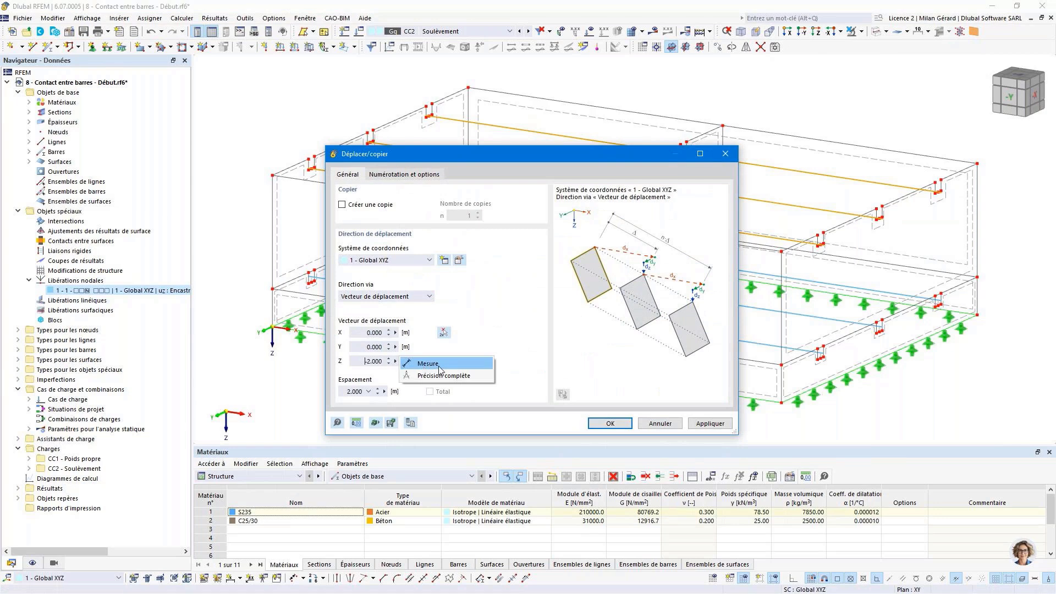
pyautogui.click(439, 365)
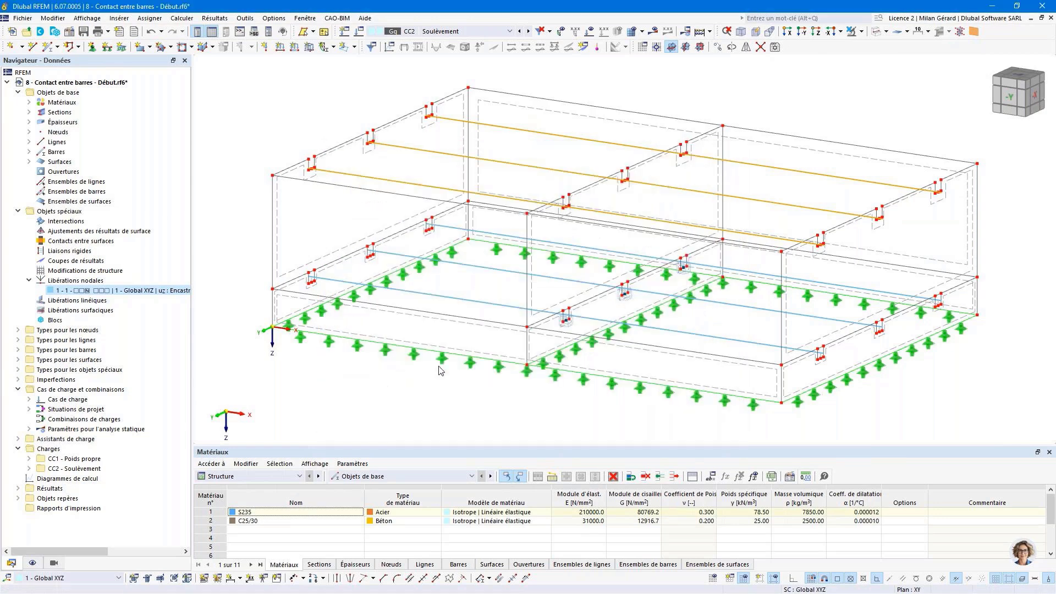
pyautogui.scroll(6, 590, 190)
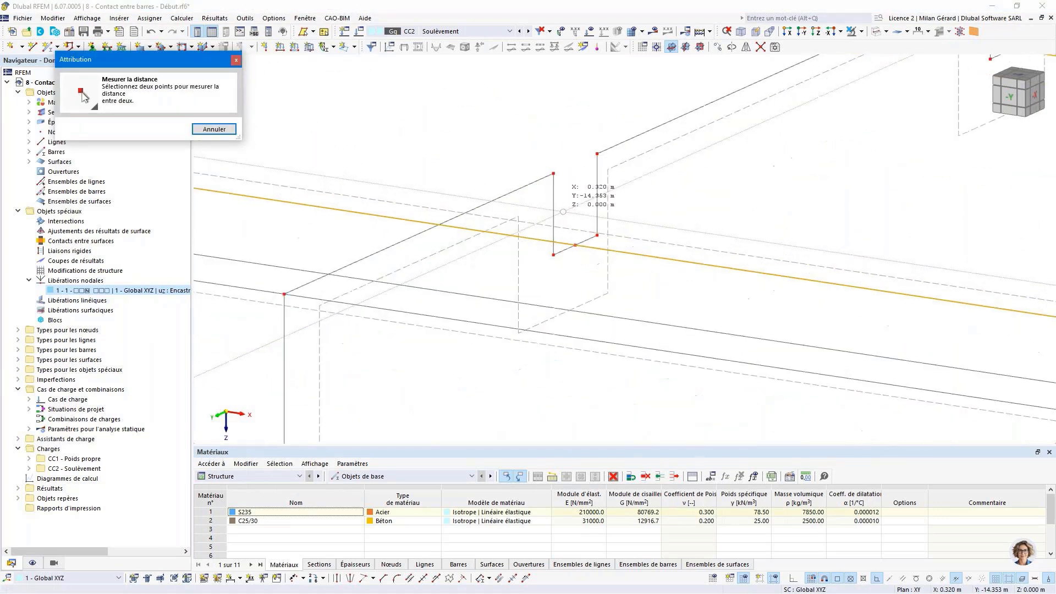
pyautogui.click(886, 31)
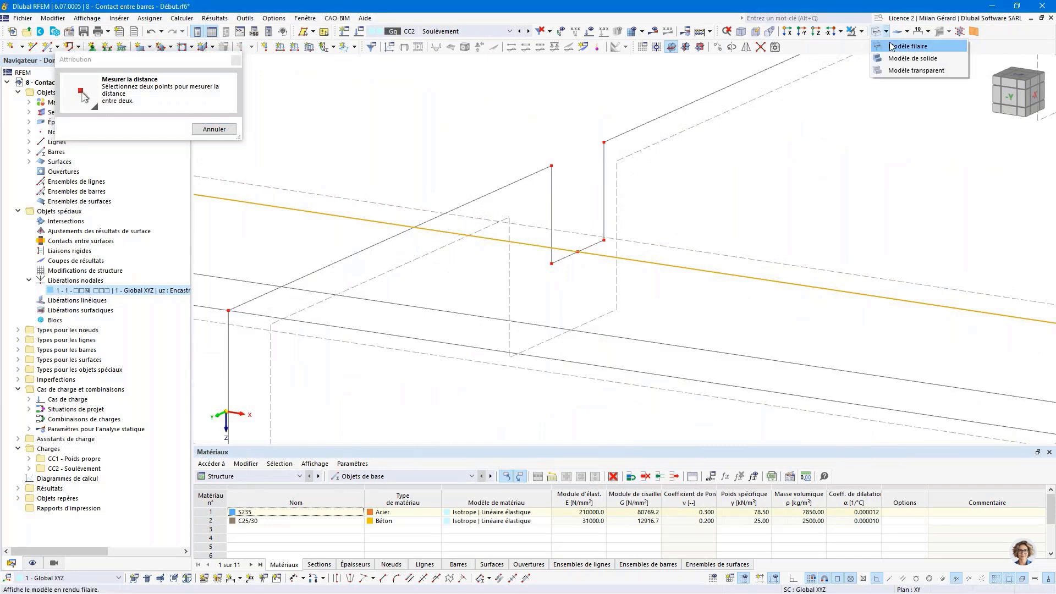
pyautogui.click(891, 56)
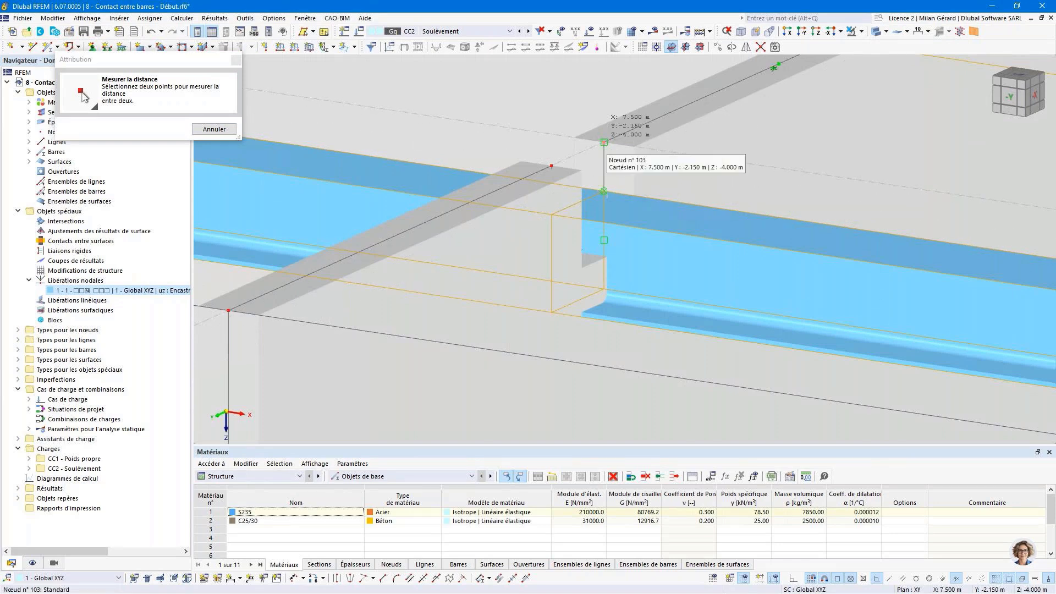
pyautogui.press('Escape')
pyautogui.click(605, 144)
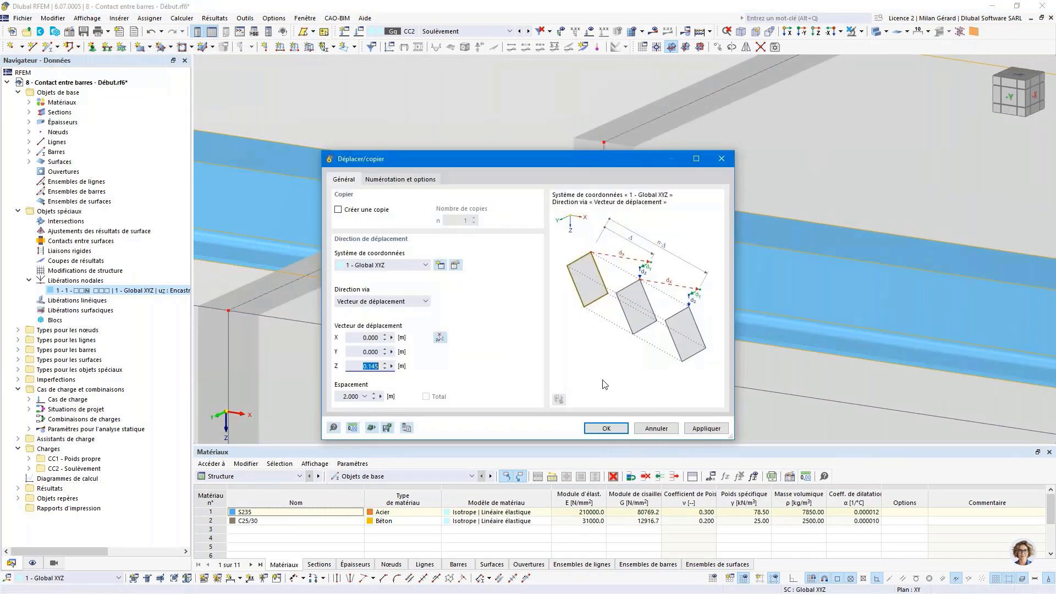
pyautogui.click(357, 365)
pyautogui.click(595, 429)
pyautogui.scroll(-8, 587, 248)
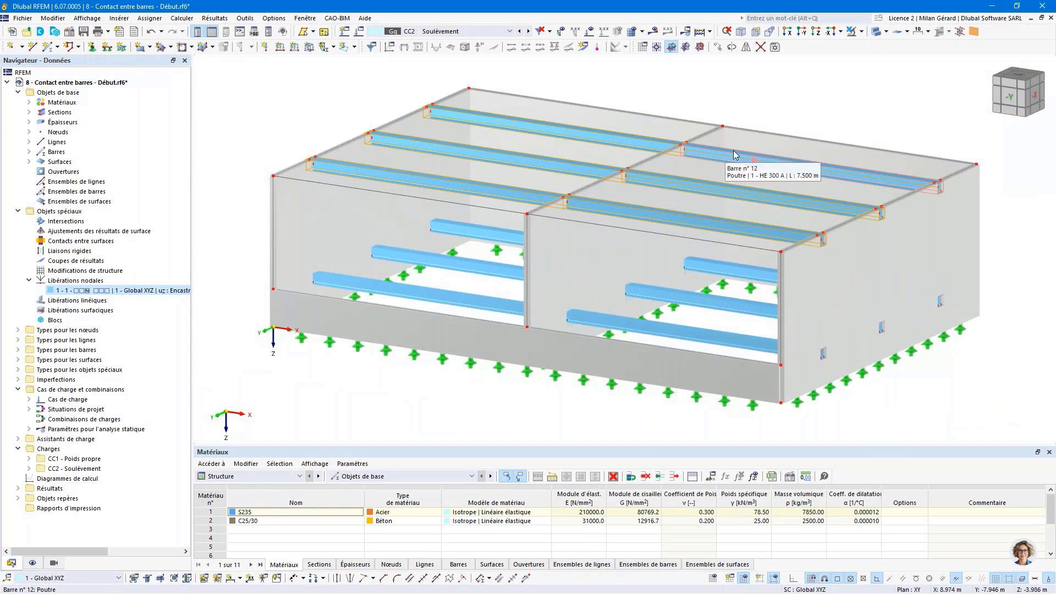
# Clear the selection, display the model as wireframe and examine the upper-level beam ends at the wall notches
pyautogui.click(757, 113)
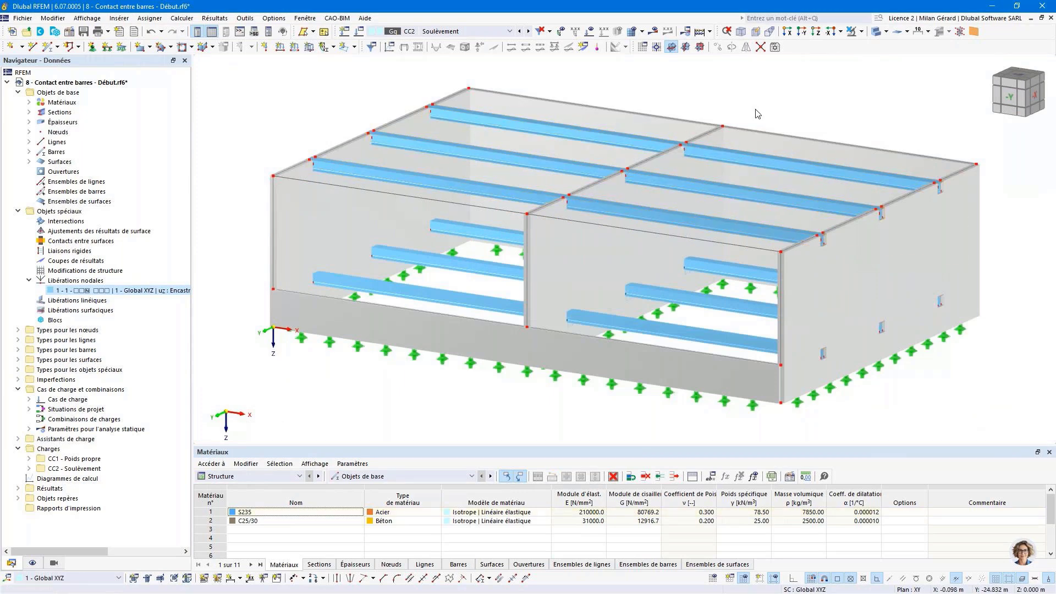
pyautogui.click(885, 34)
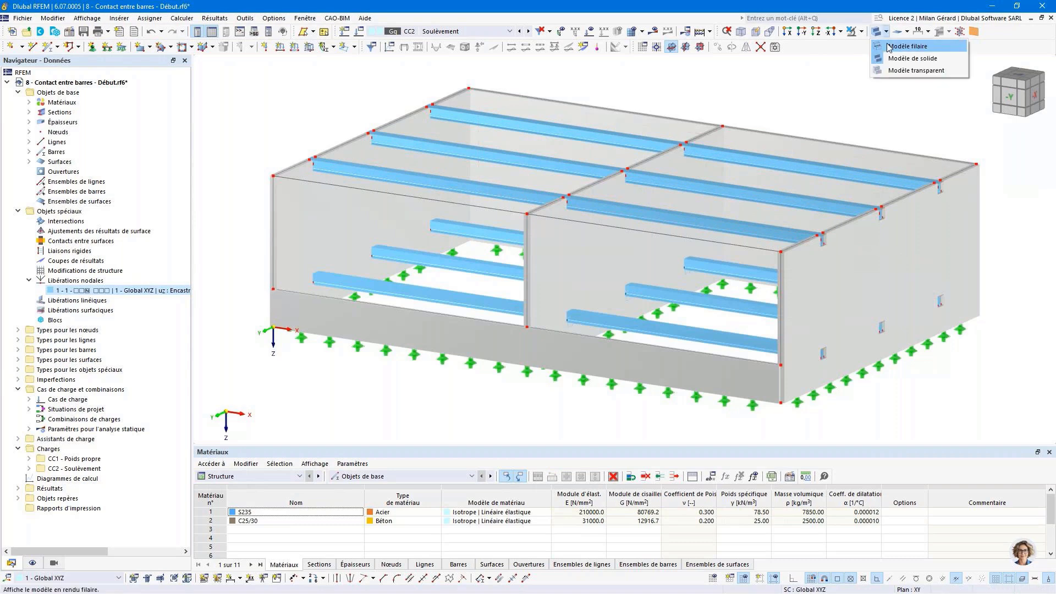
pyautogui.click(889, 48)
pyautogui.click(886, 33)
pyautogui.click(886, 33)
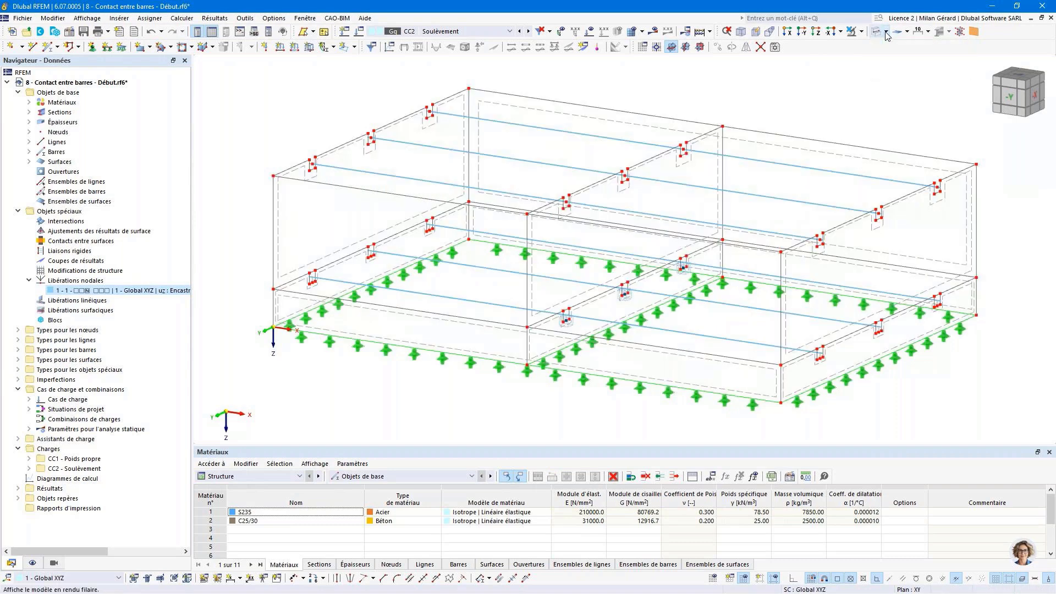
pyautogui.scroll(4, 632, 175)
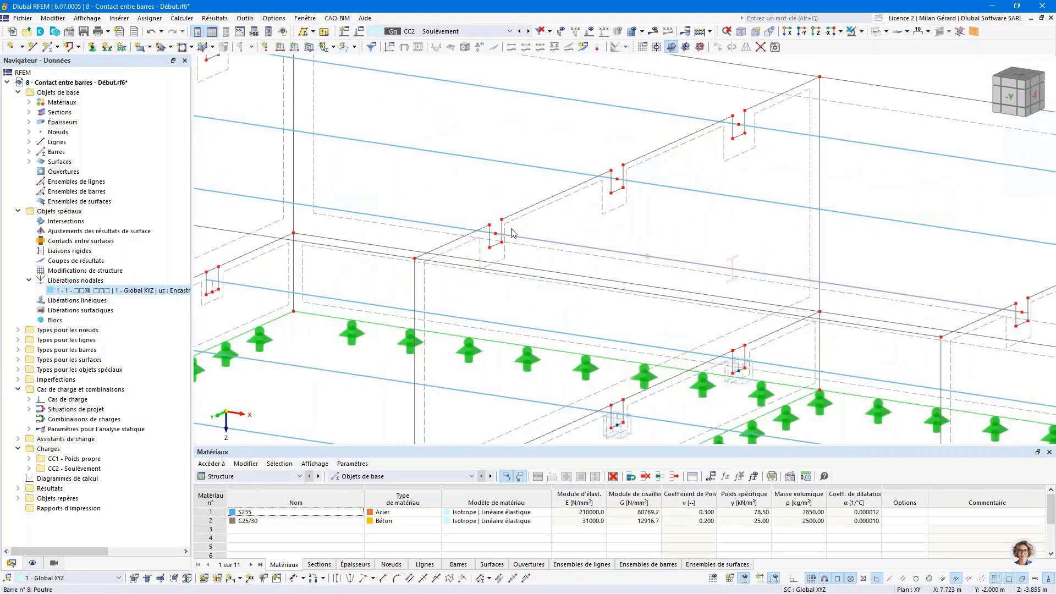
pyautogui.scroll(2, 511, 233)
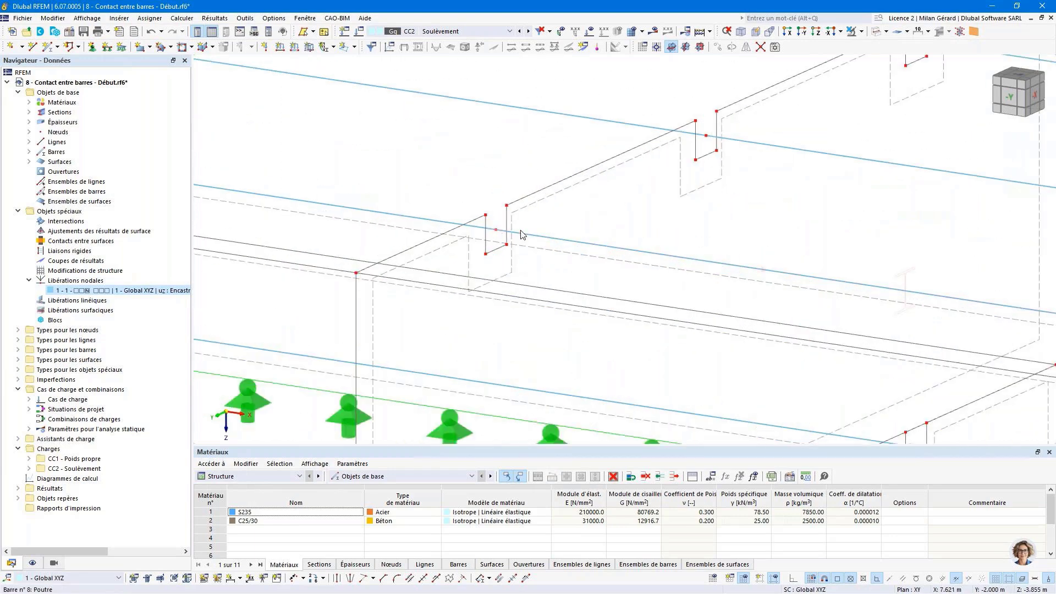
pyautogui.scroll(-5, 302, 229)
pyautogui.scroll(4, 316, 187)
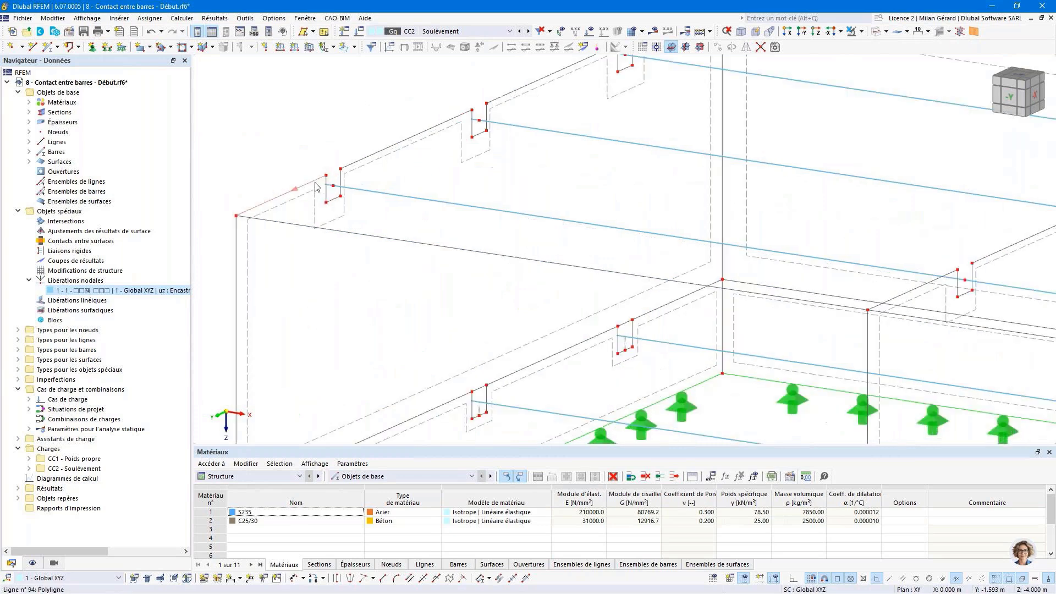
# Draw a simple single member of type Rigide from the notch bottom at Y -2.000, Z -3.710 up to the upper-level beam end
pyautogui.scroll(1, 316, 187)
pyautogui.moveTo(318, 190); pyautogui.dragTo(325, 269, button='middle')
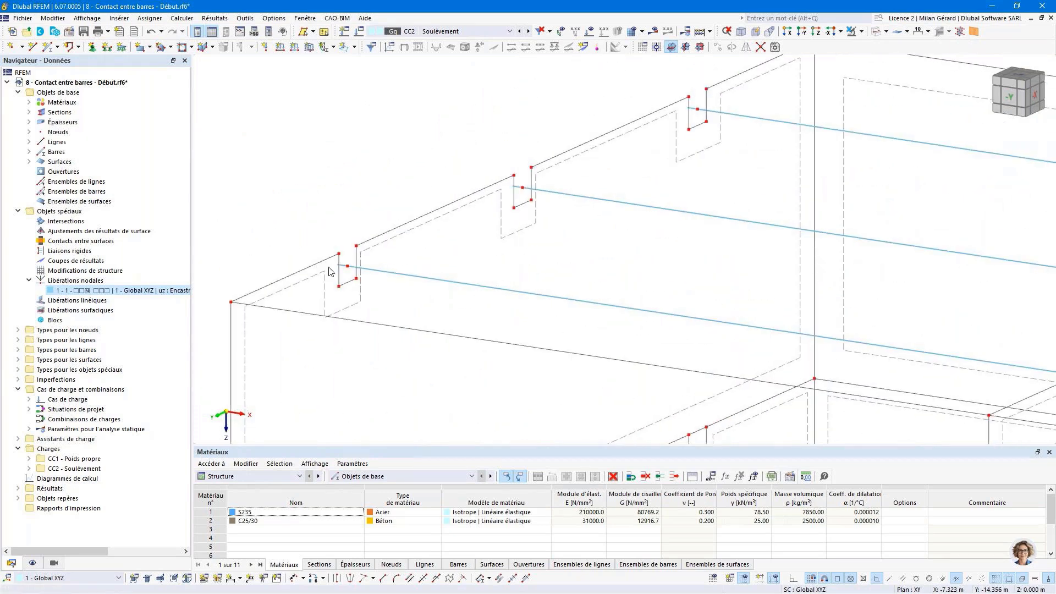
pyautogui.click(57, 47)
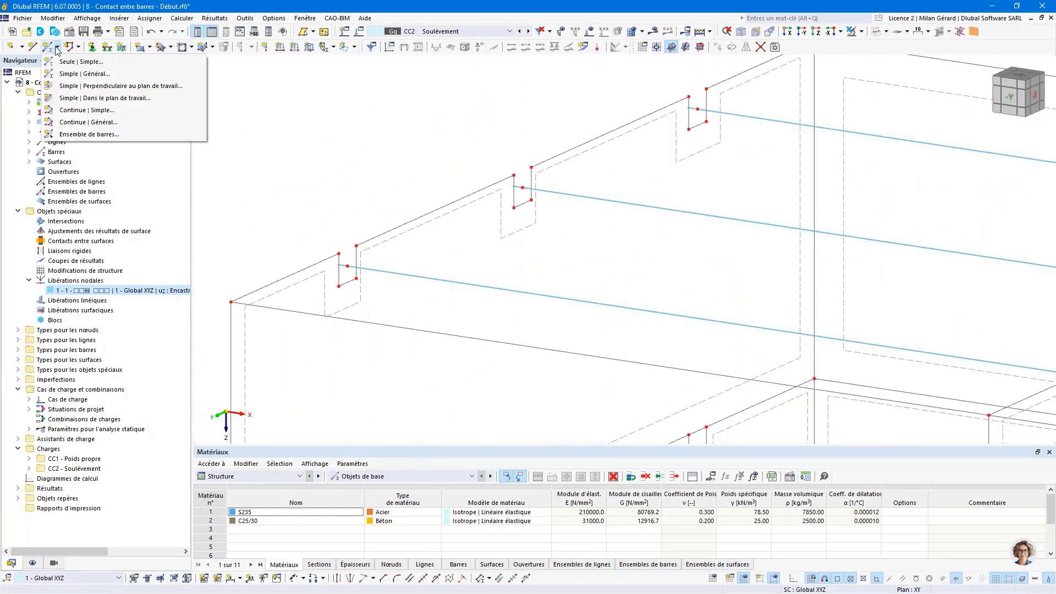
pyautogui.click(62, 61)
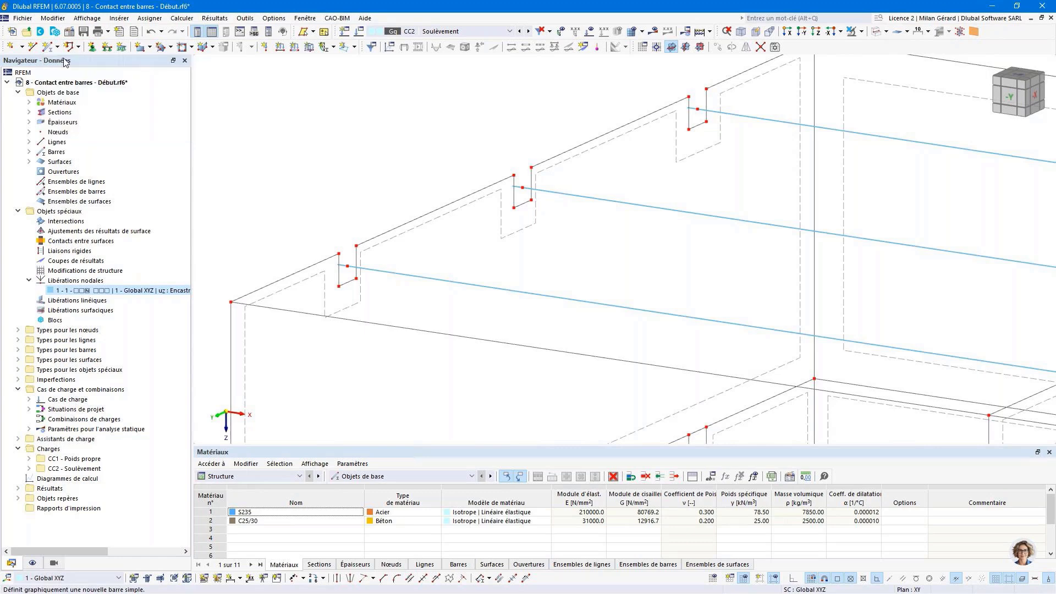
pyautogui.click(262, 150)
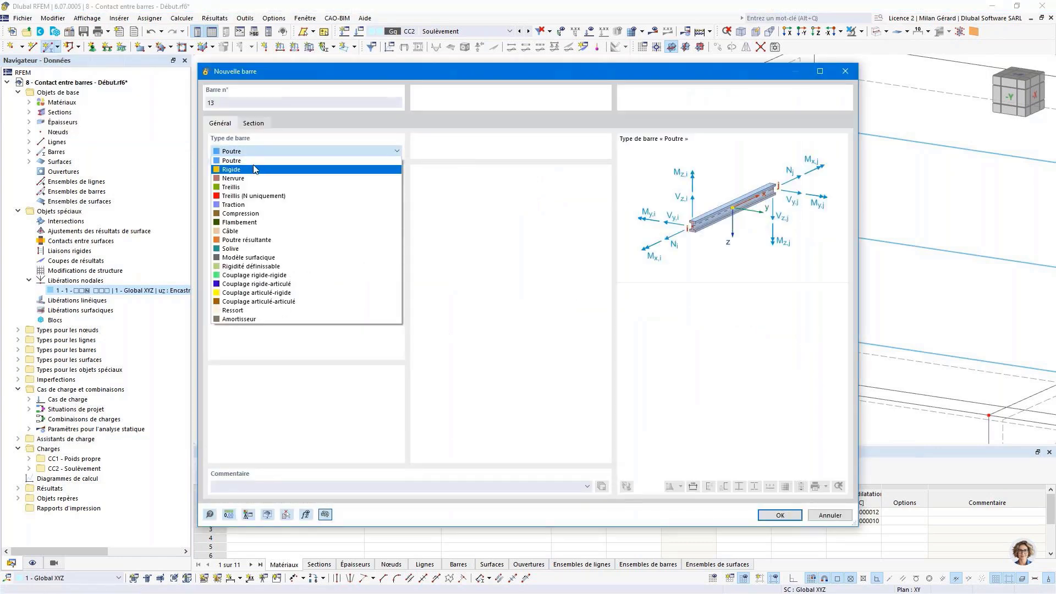
pyautogui.click(252, 170)
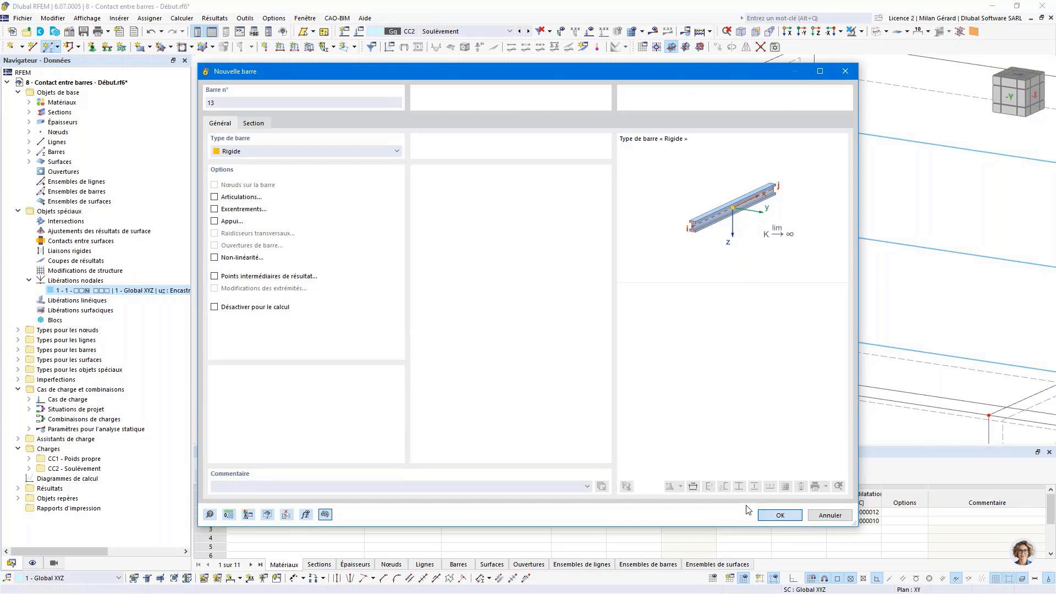
pyautogui.click(780, 515)
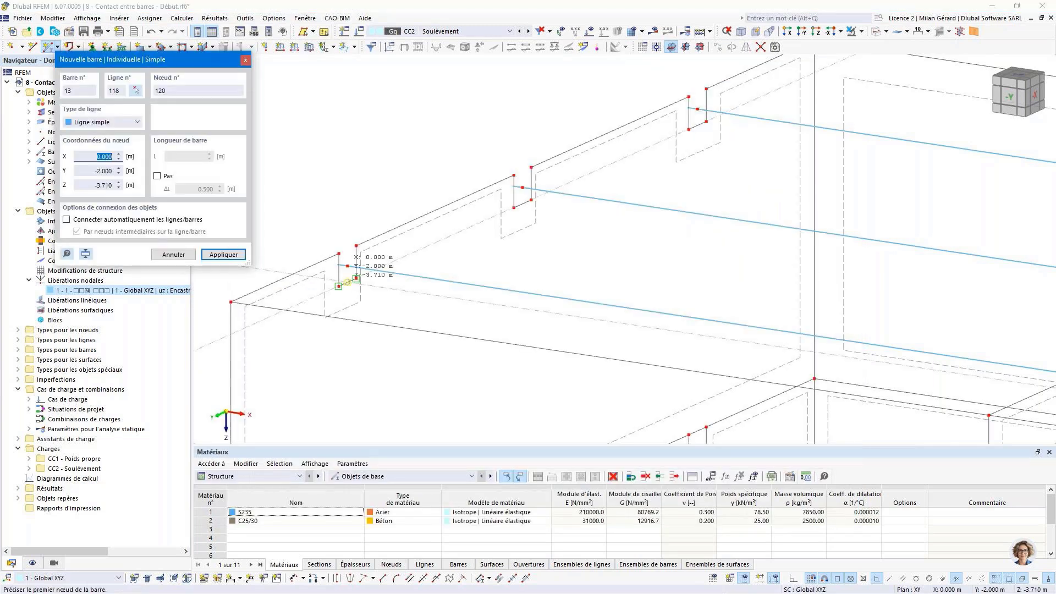
pyautogui.click(347, 282)
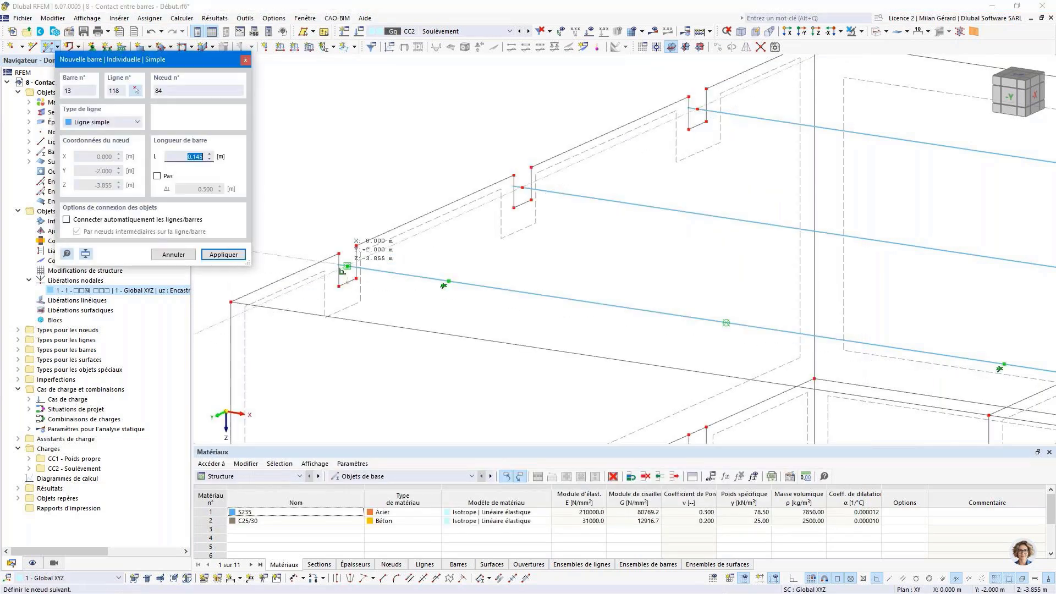
pyautogui.click(347, 267)
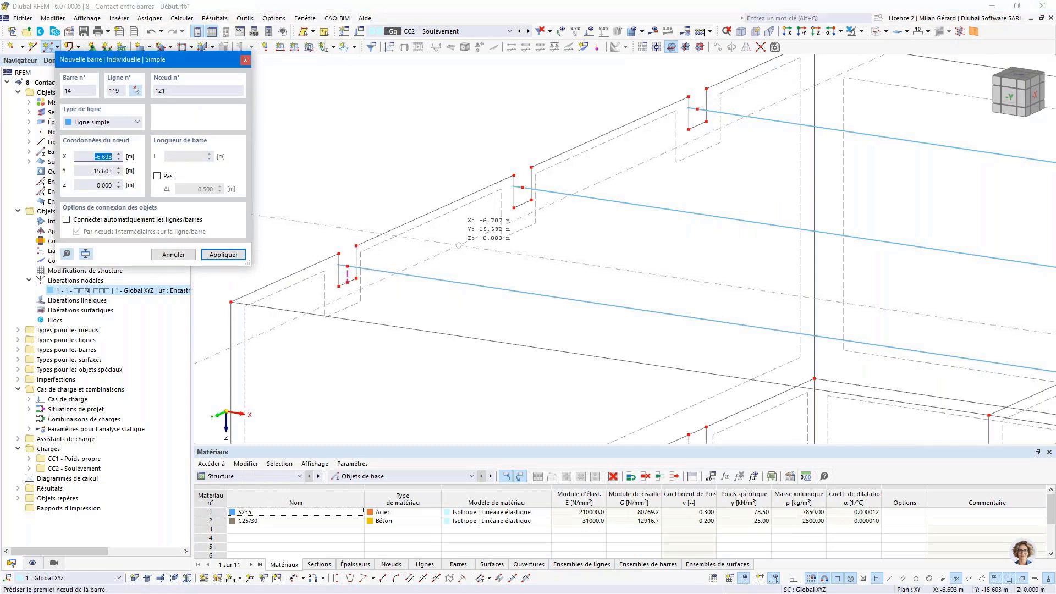
# Draw matching rigid members between notch bottom and beam end at the other two notches of this wall, at Y -5.000 and -8.000
pyautogui.click(522, 187)
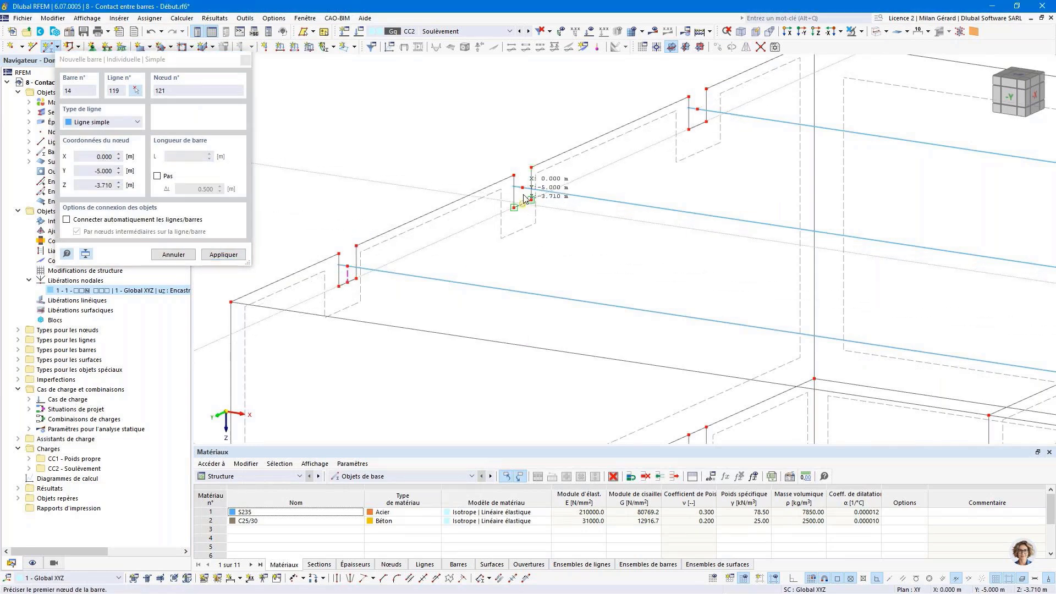
pyautogui.click(522, 203)
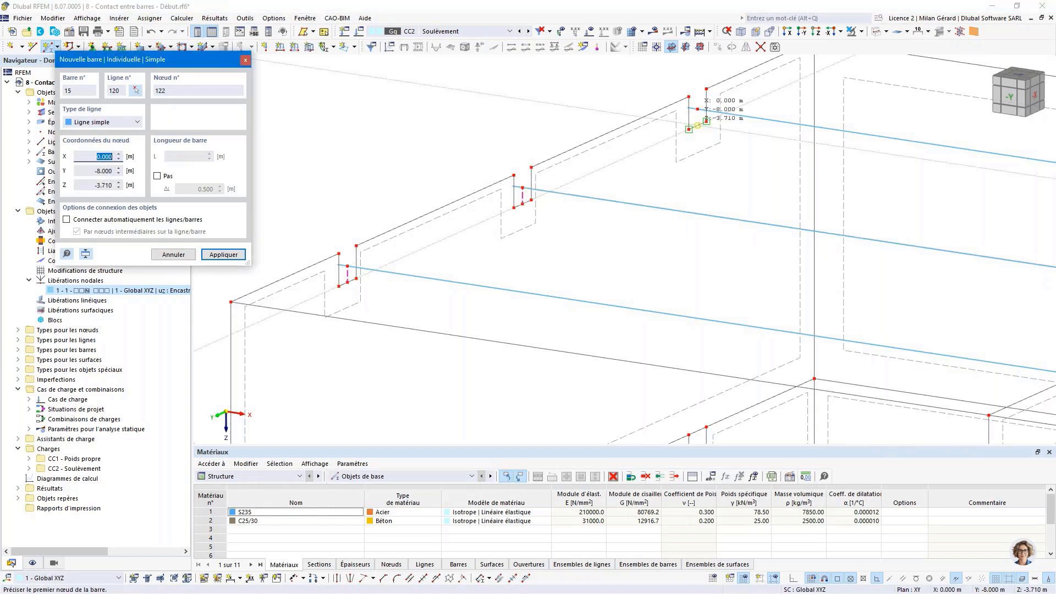
pyautogui.click(697, 125)
pyautogui.click(697, 109)
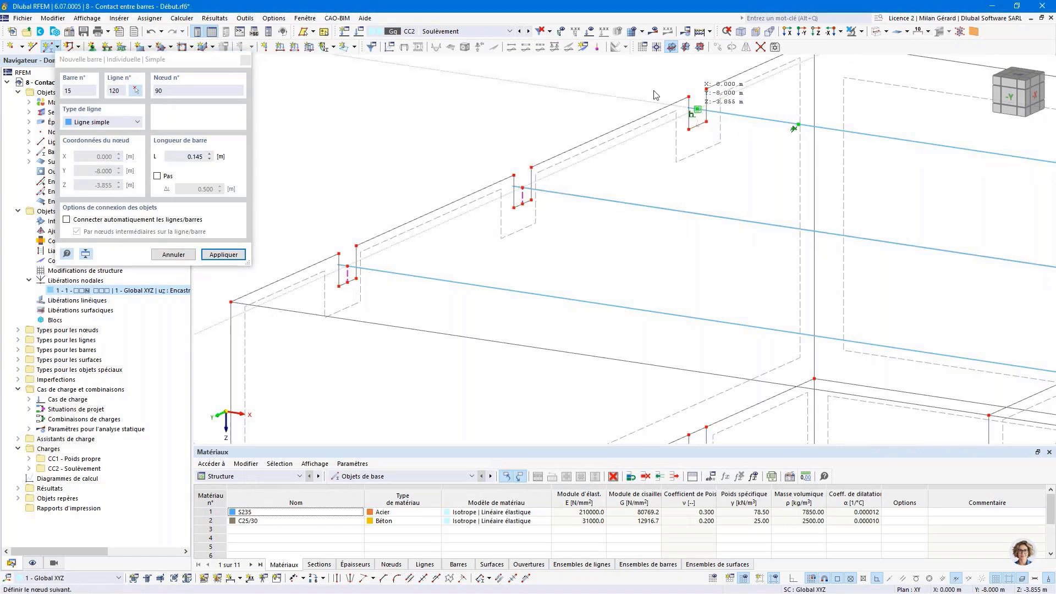
pyautogui.press('Escape')
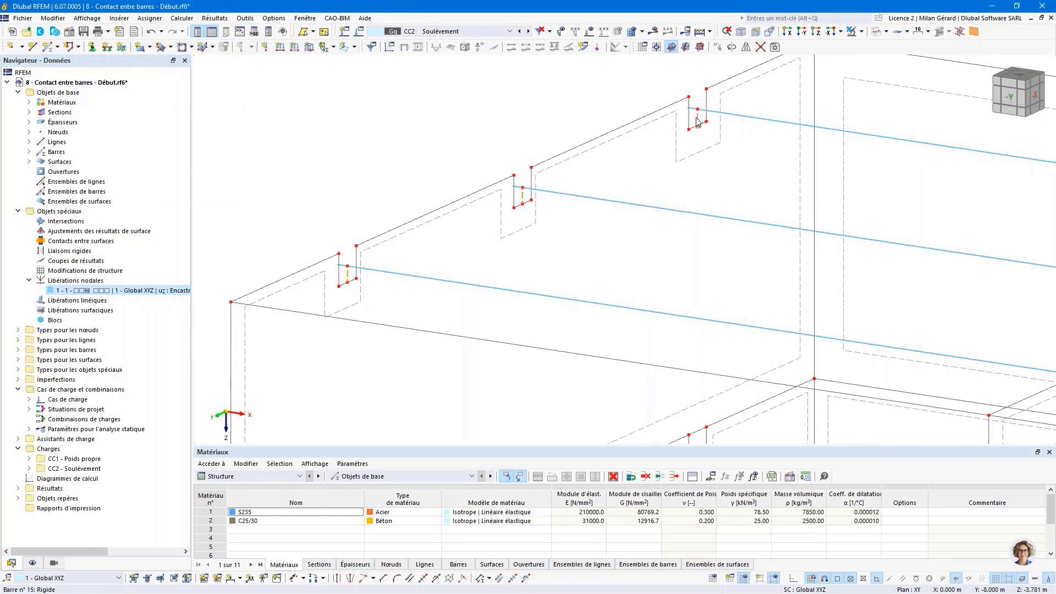
# Copy the three rigid members along X to the upper-level notches of the other two walls, using a 7.500 m offset
pyautogui.scroll(-2, 473, 107)
pyautogui.scroll(1, 472, 172)
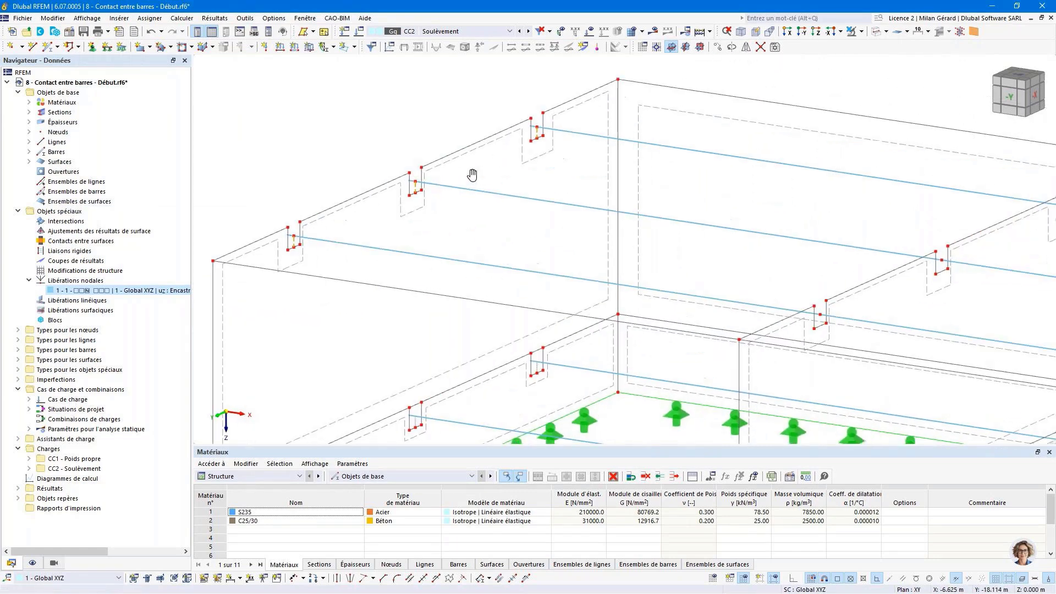
pyautogui.scroll(-1, 285, 246)
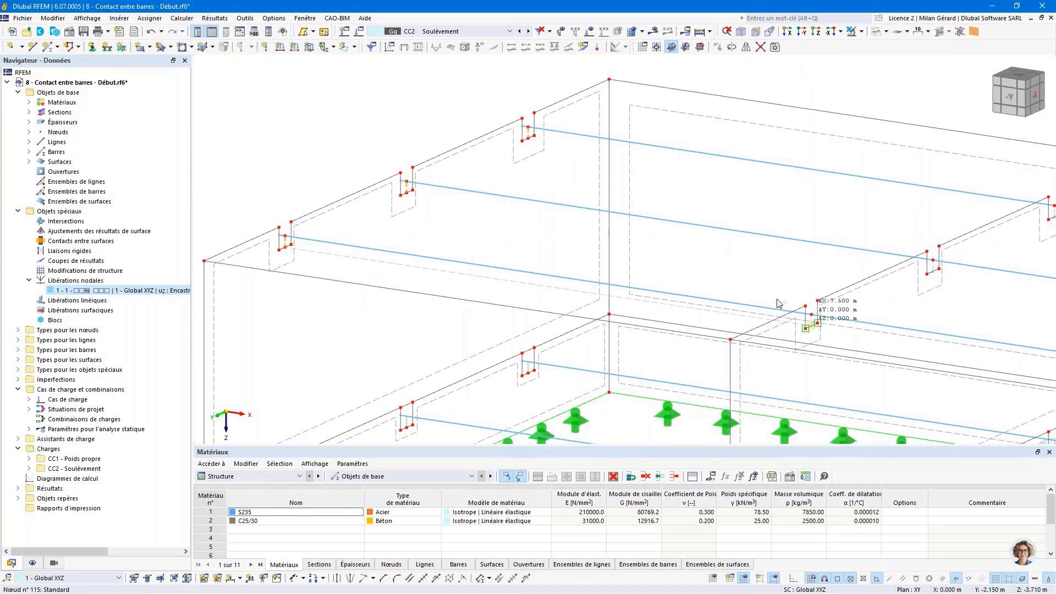
pyautogui.scroll(-2, 779, 303)
pyautogui.scroll(2, 601, 276)
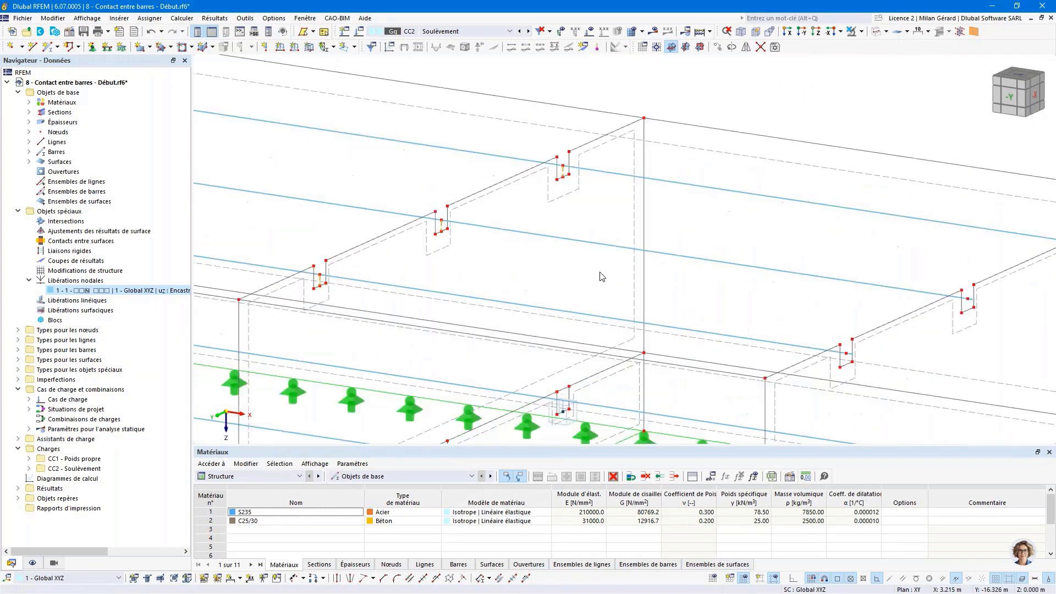
pyautogui.middleClick(819, 316)
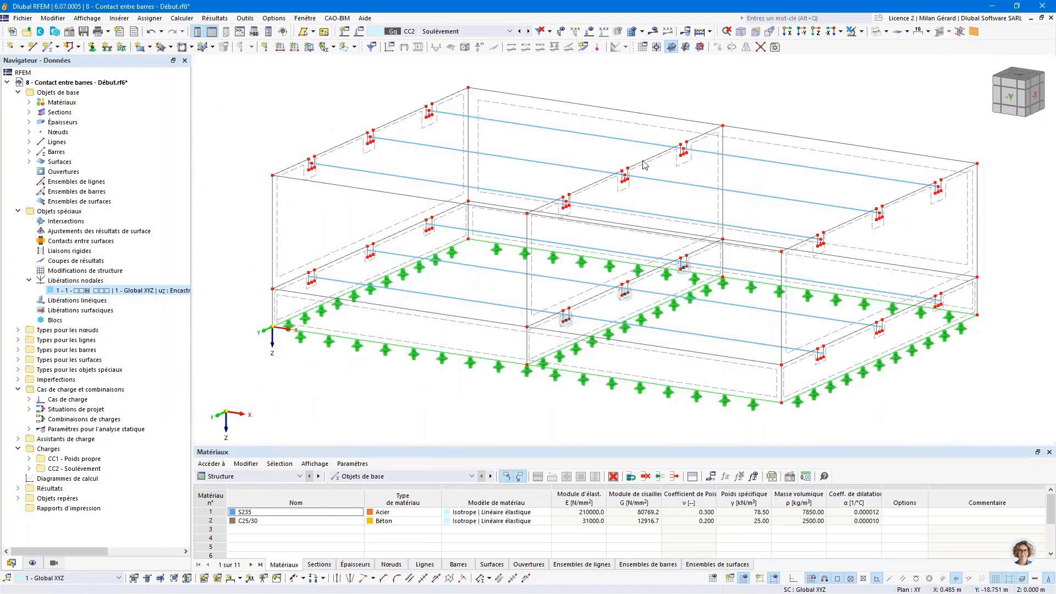
# Enable nonlinearity for rigid members 16-18 and assign them a new member nonlinearity of type Échec si traction
pyautogui.scroll(5, 641, 166)
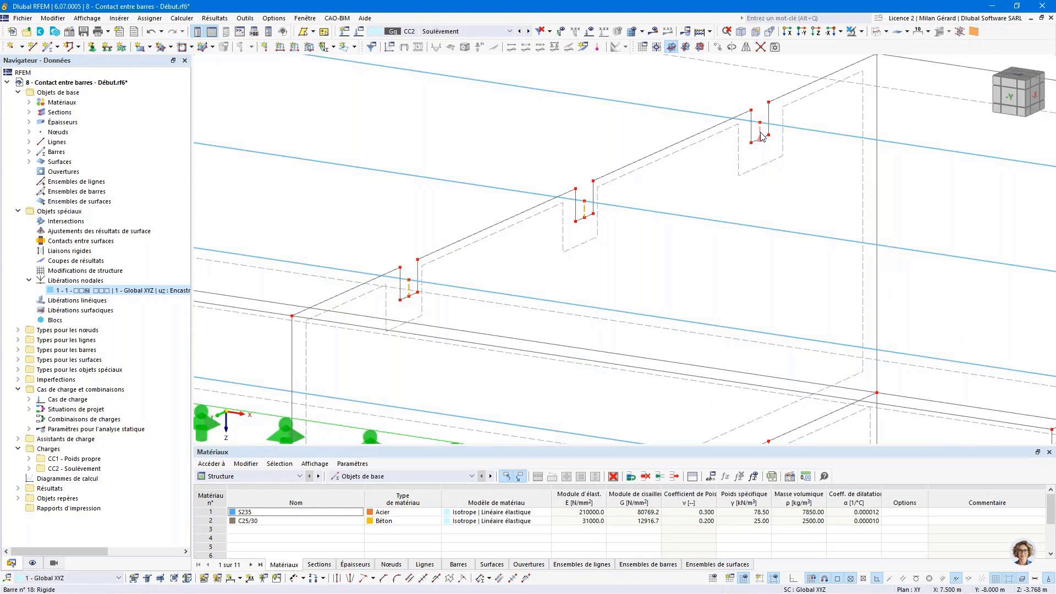
pyautogui.doubleClick(761, 136)
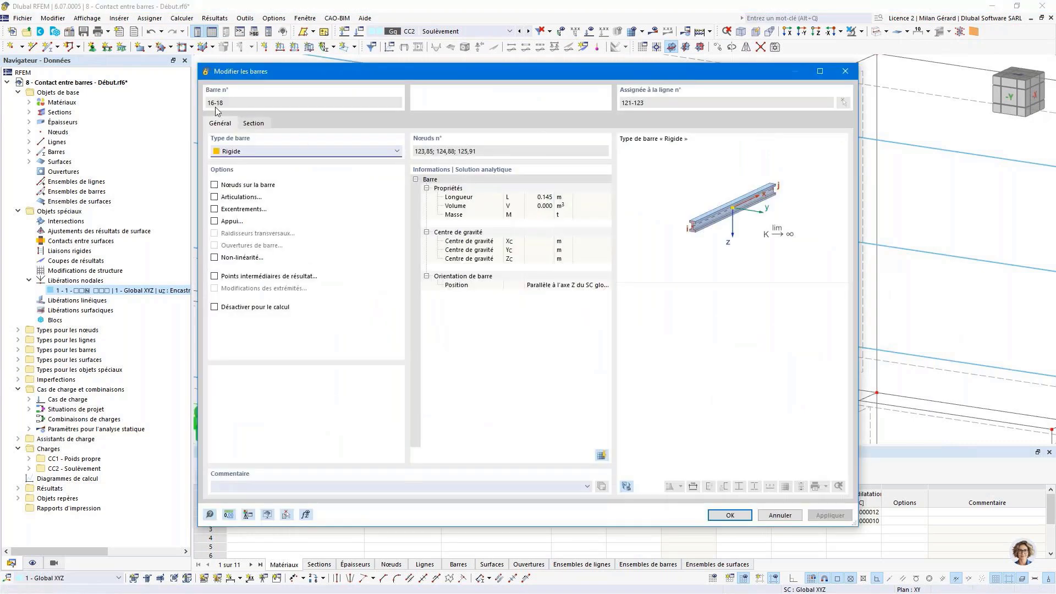
pyautogui.click(235, 257)
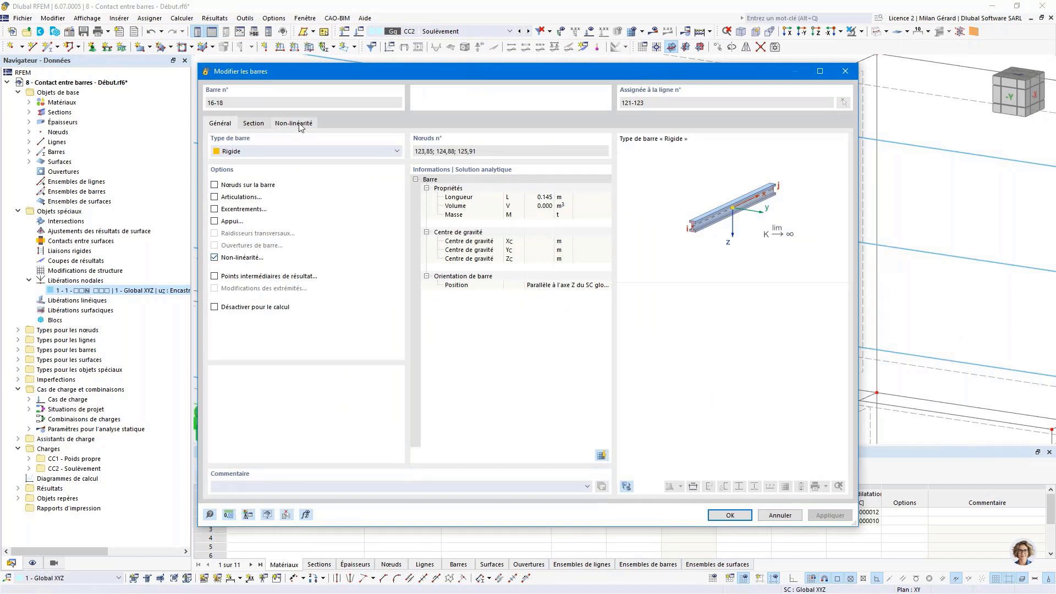
pyautogui.click(300, 124)
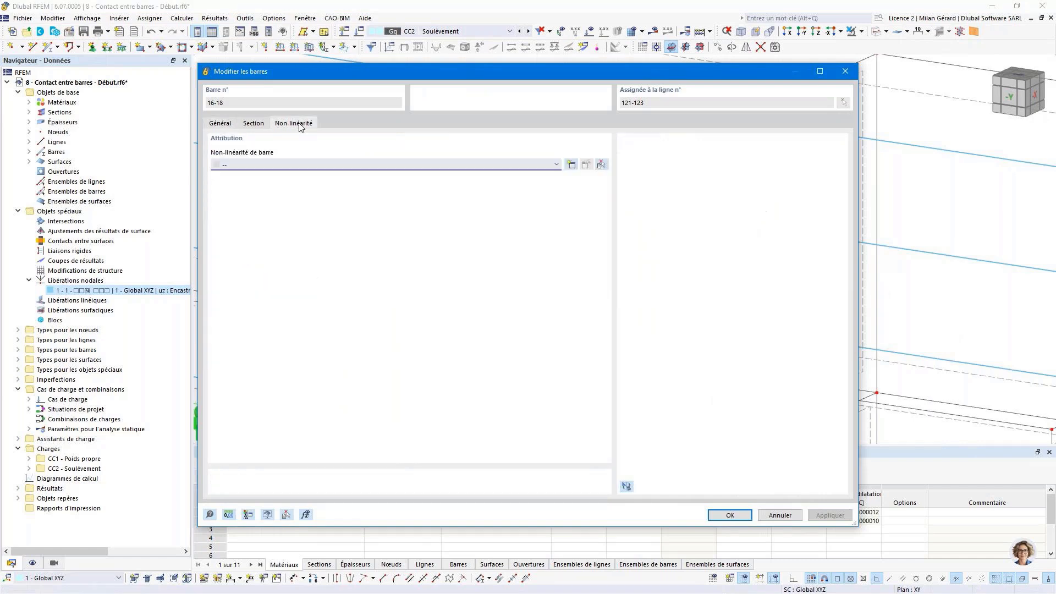
pyautogui.click(262, 165)
pyautogui.click(267, 183)
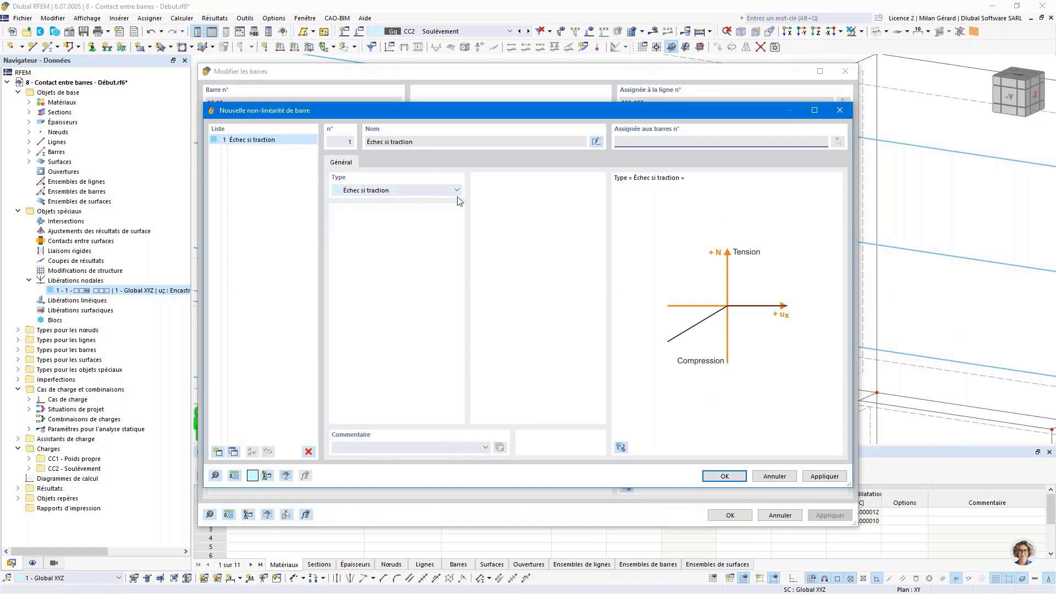
pyautogui.click(731, 480)
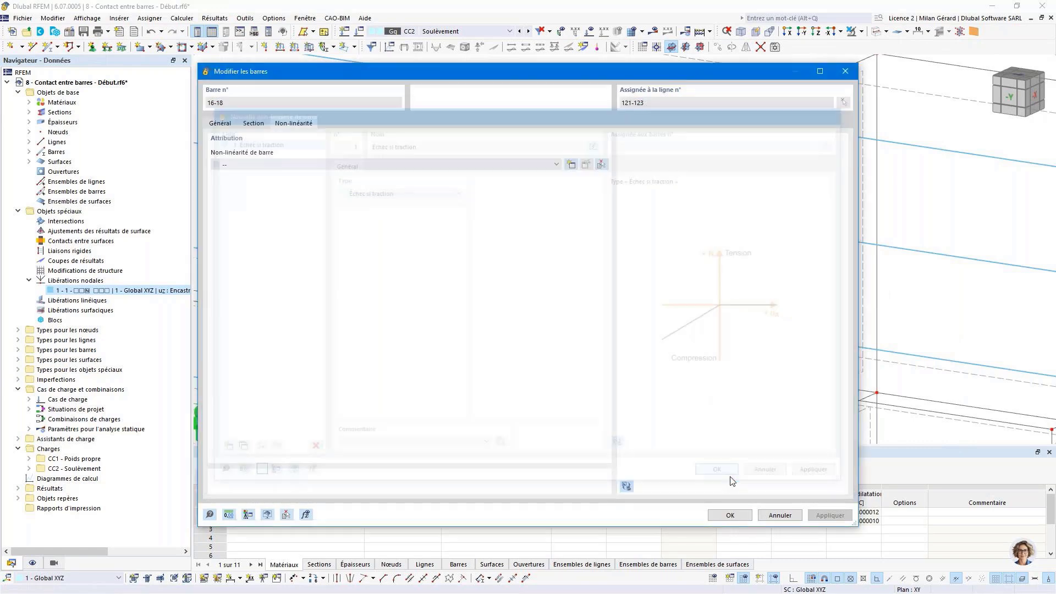
pyautogui.click(729, 515)
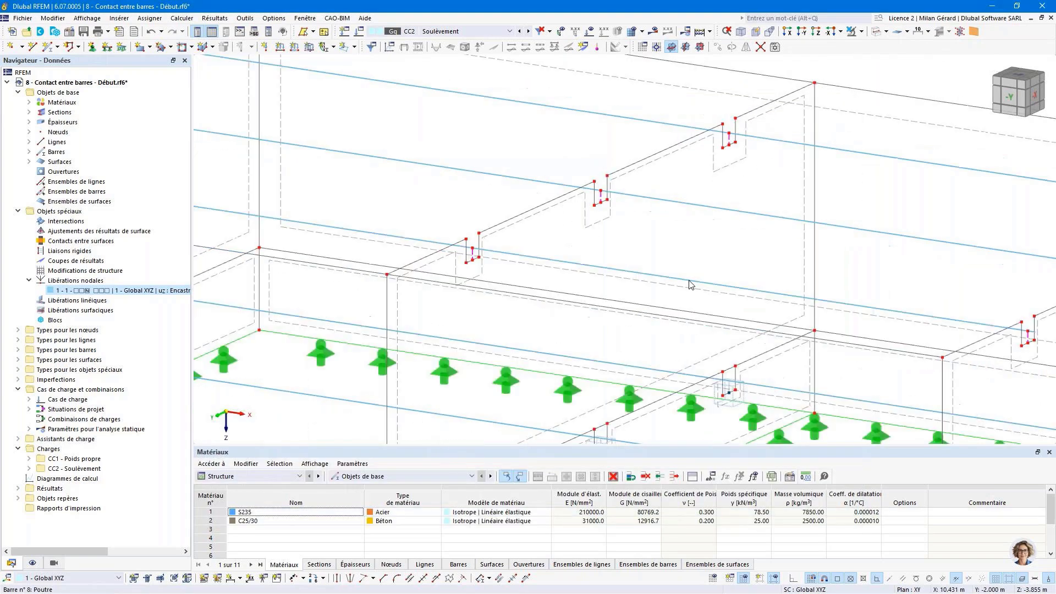
# Display the CC2 - Soulèvement loads on the whole model and list the load wizards that convert surface loads to member loads
pyautogui.scroll(-3, 691, 284)
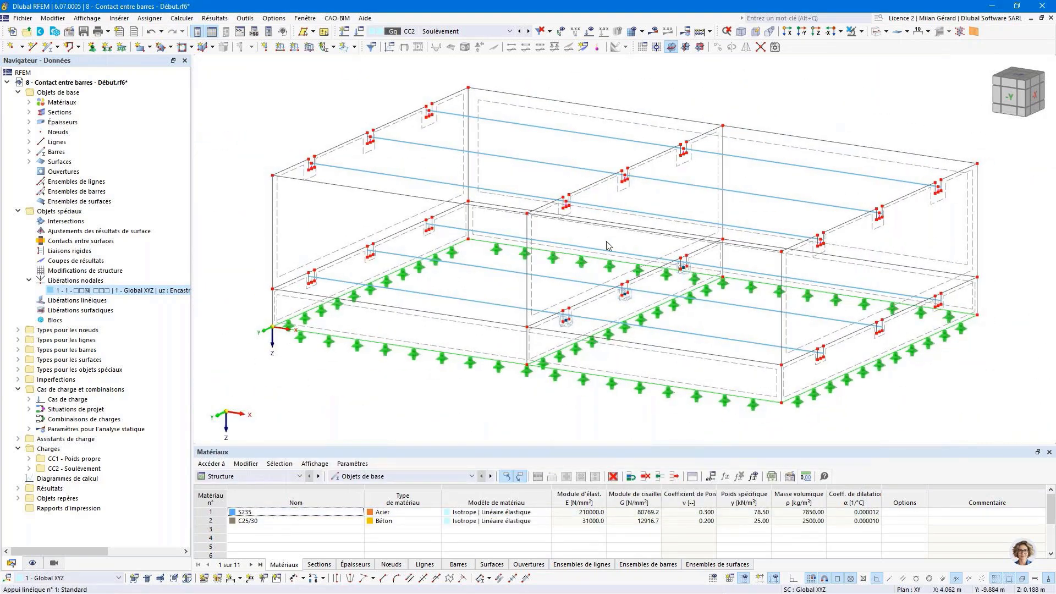
pyautogui.click(589, 33)
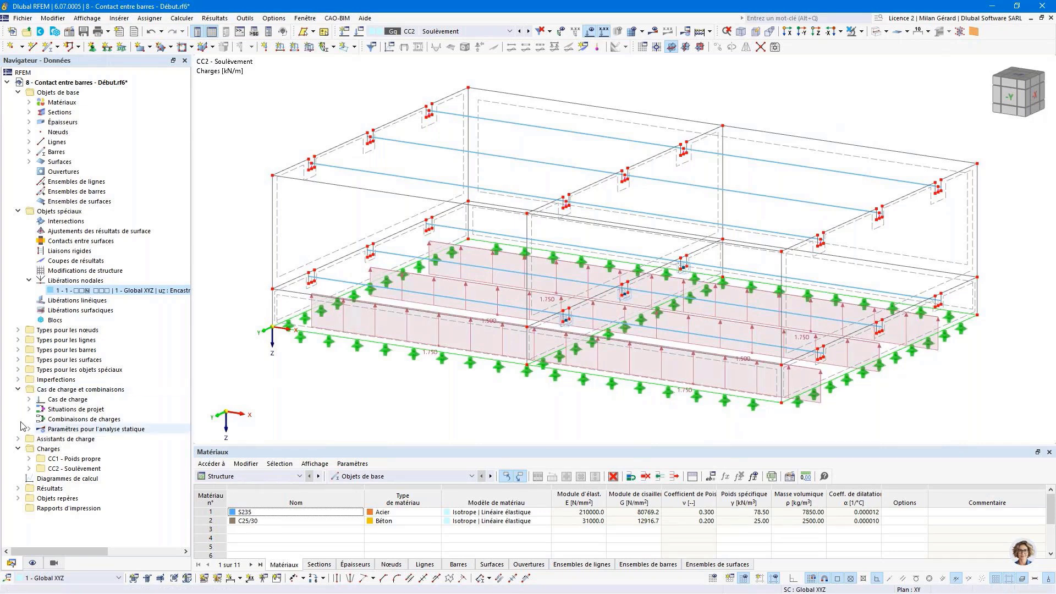
pyautogui.click(18, 439)
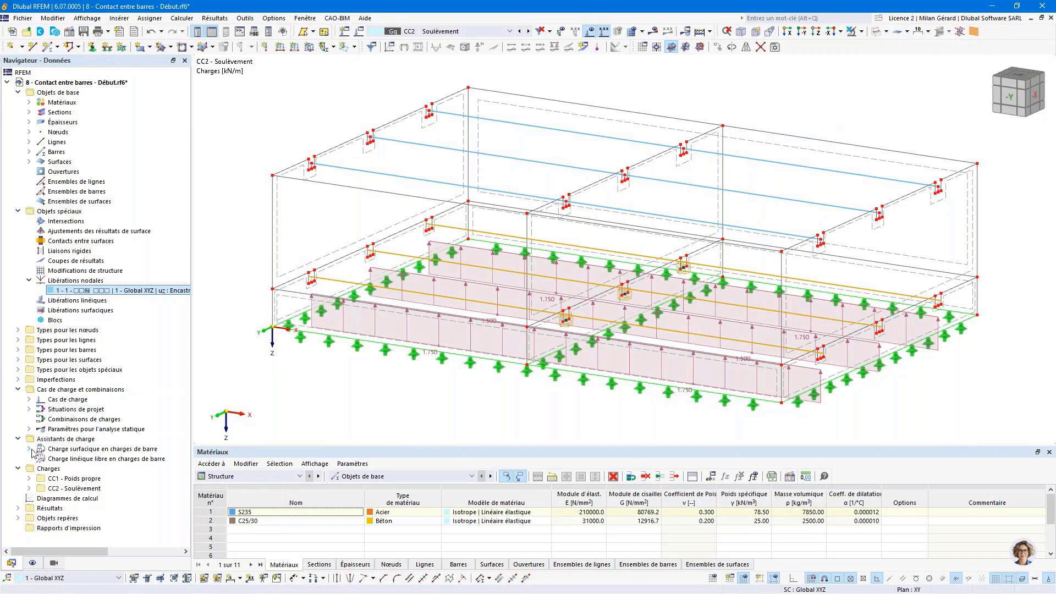
pyautogui.click(29, 449)
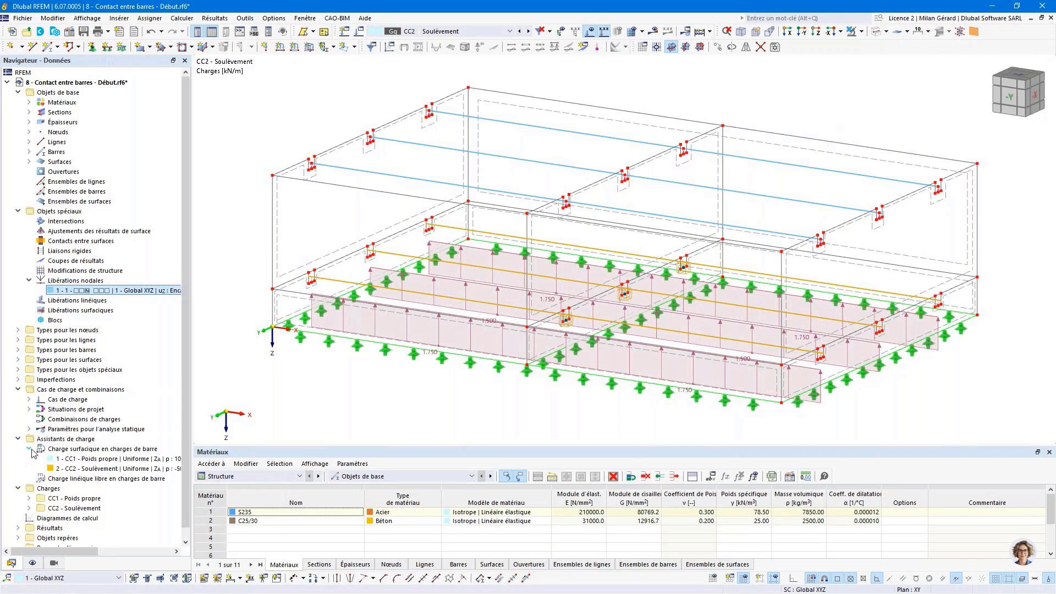
# Add the upper level's corner nodes 66,65,69,67 as a second plane contour in the CC1 - Poids propre surface load wizard
pyautogui.doubleClick(72, 462)
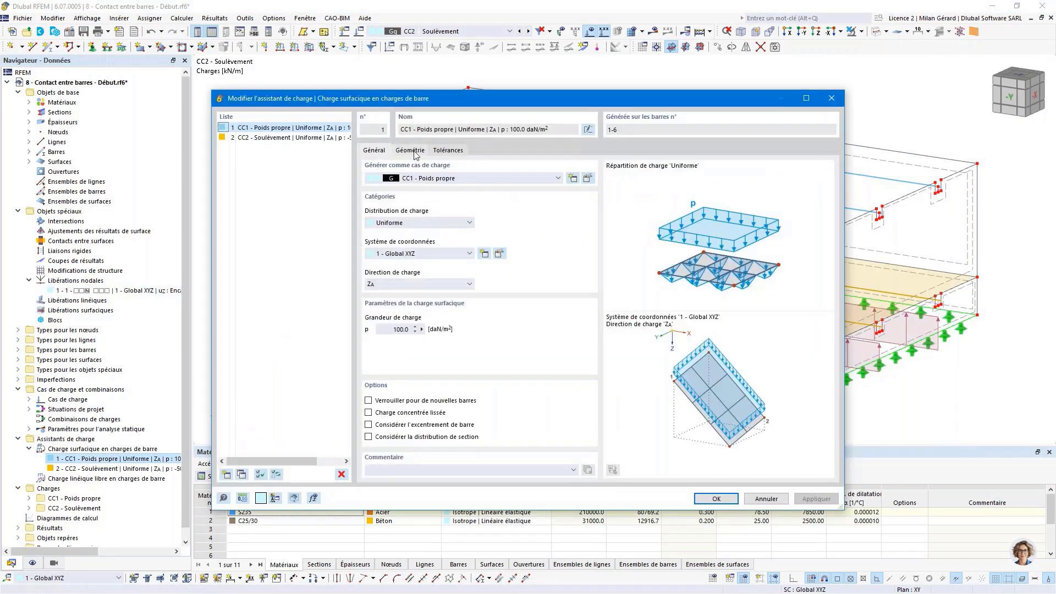
pyautogui.click(414, 151)
pyautogui.click(405, 194)
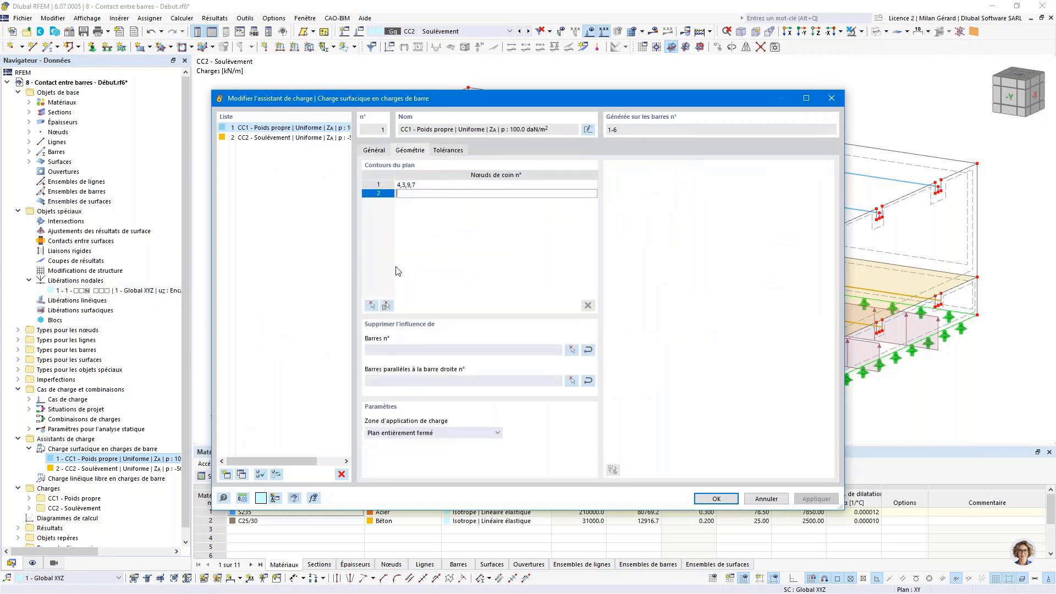
pyautogui.click(372, 306)
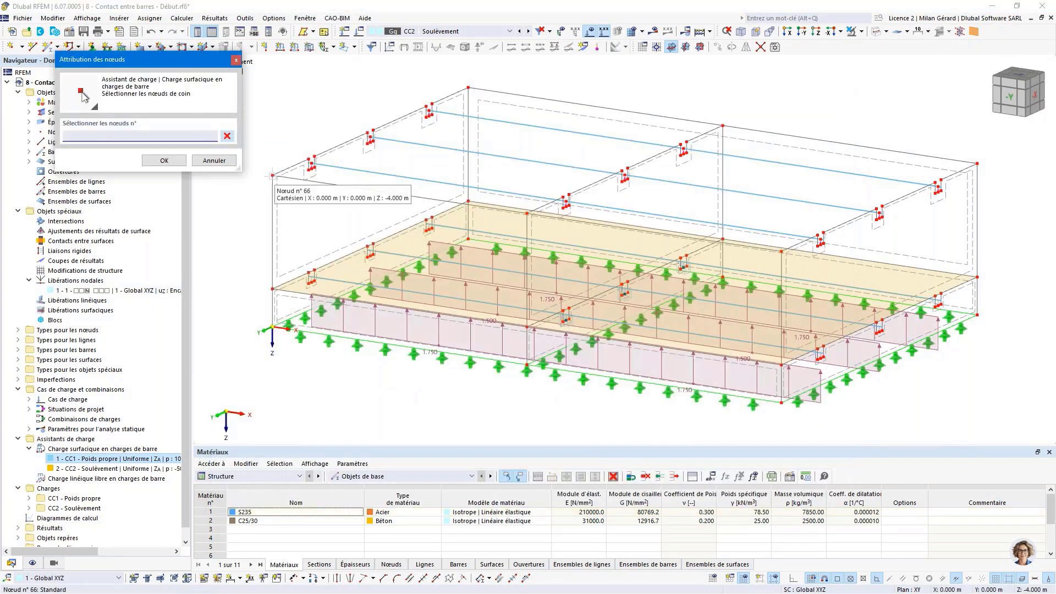
pyautogui.click(272, 175)
pyautogui.click(469, 87)
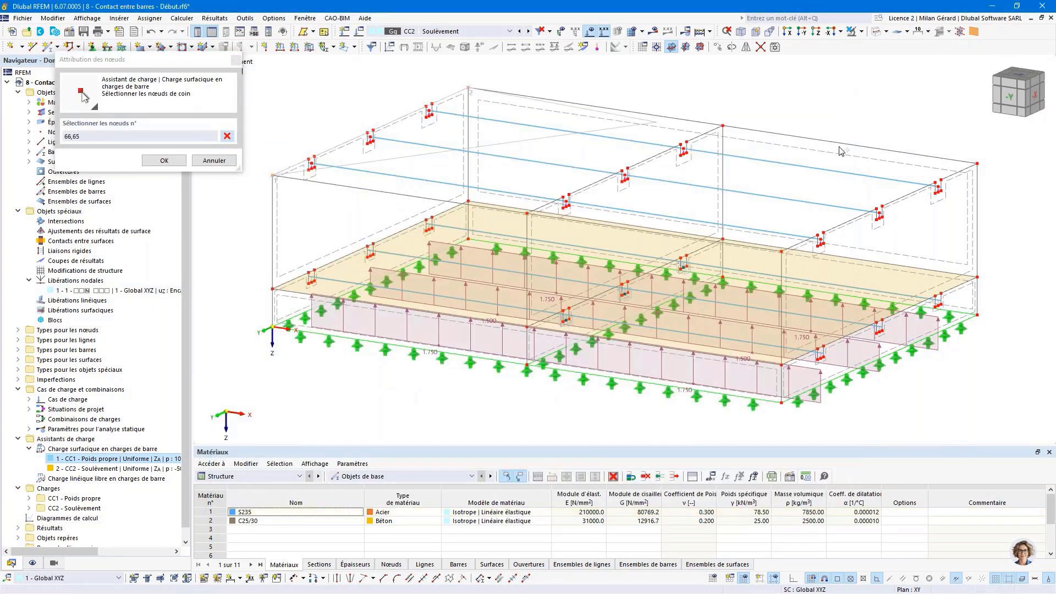
pyautogui.click(977, 163)
pyautogui.click(782, 251)
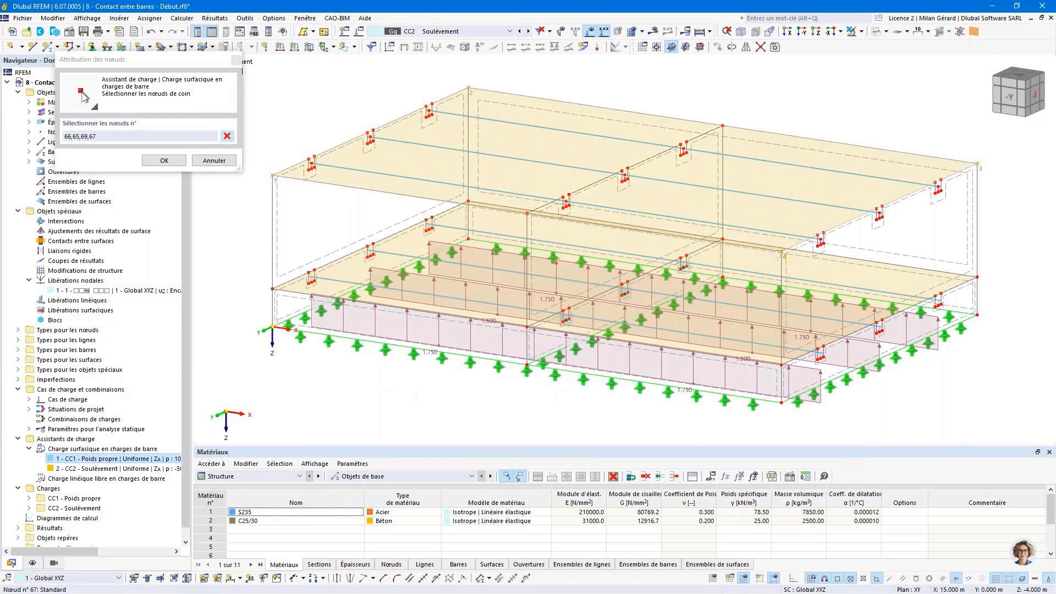
pyautogui.click(164, 160)
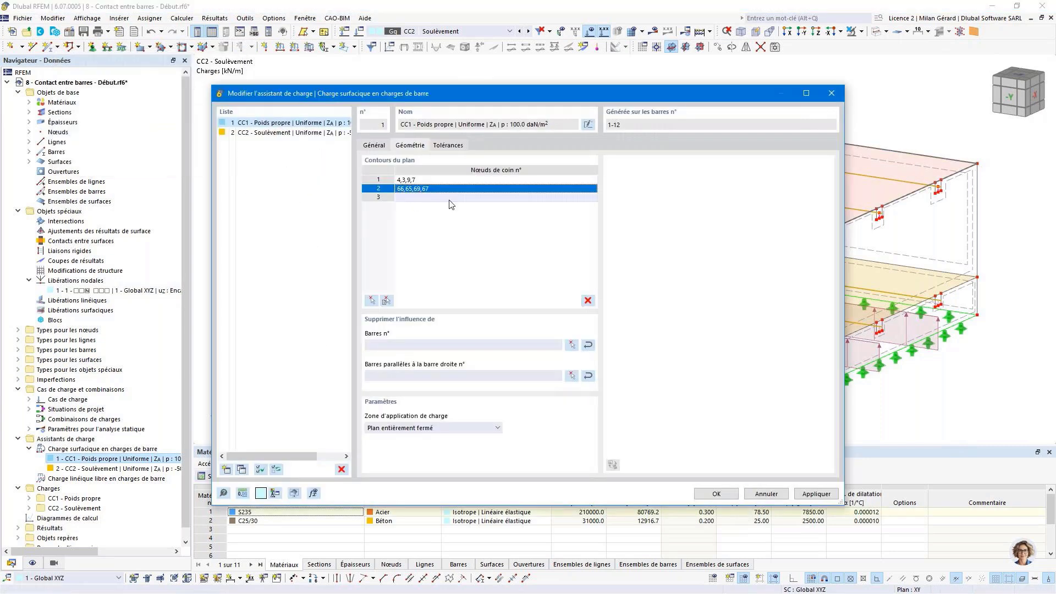
# Add corner nodes 66,65,69,67 as a second plane contour in the CC2 - Soulèvement surface load wizard
pyautogui.click(295, 132)
pyautogui.click(420, 188)
pyautogui.write('66,65,69,67')
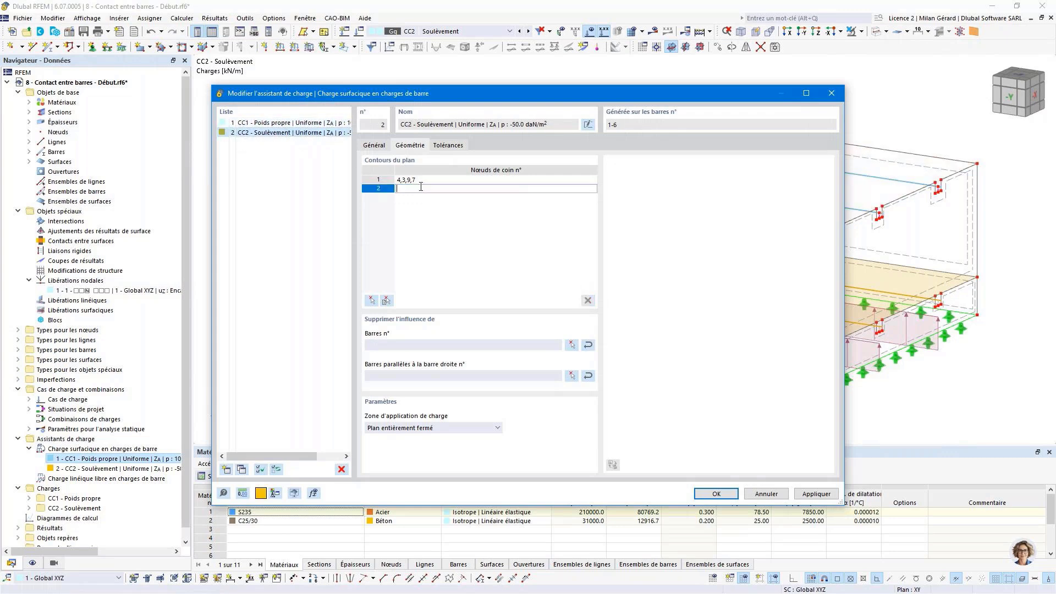
pyautogui.press('Return')
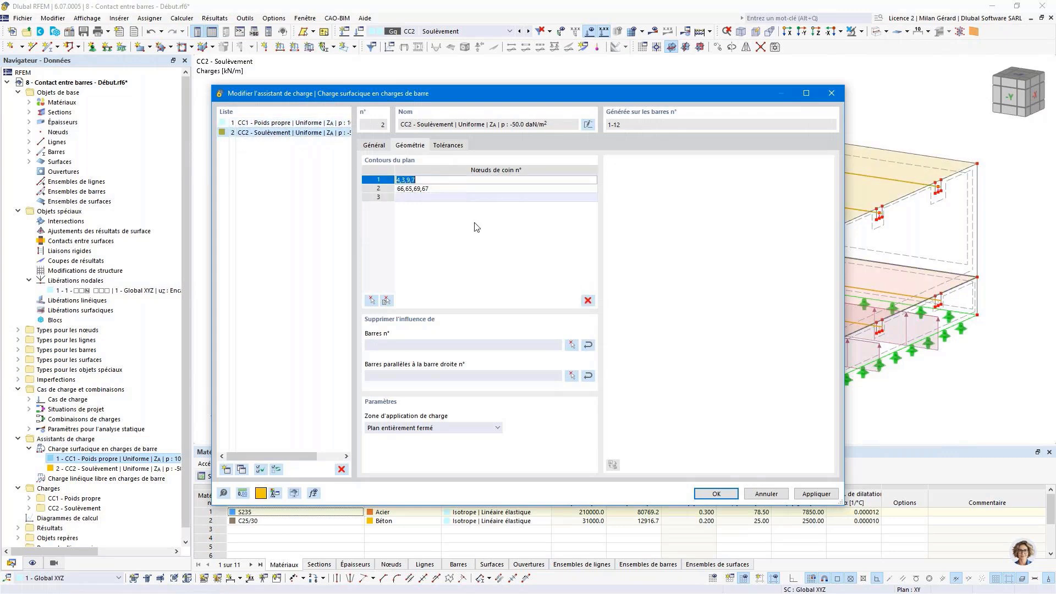
# Apply the CC2 - Soulèvement load wizard and compare the CC1 - Poids propre and CC2 - Soulèvement loads on both levels
pyautogui.click(715, 494)
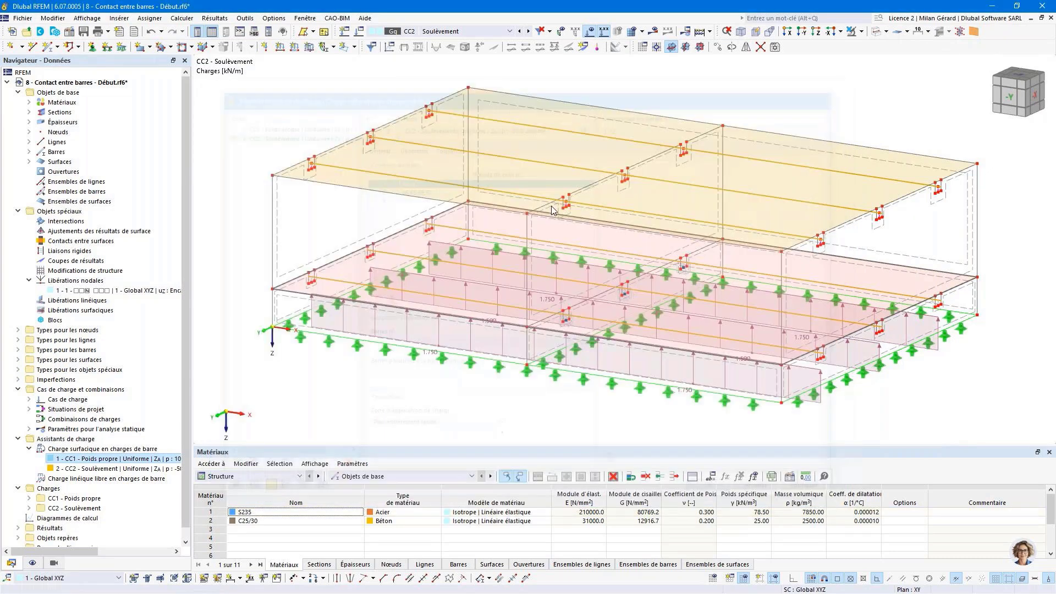
pyautogui.click(465, 31)
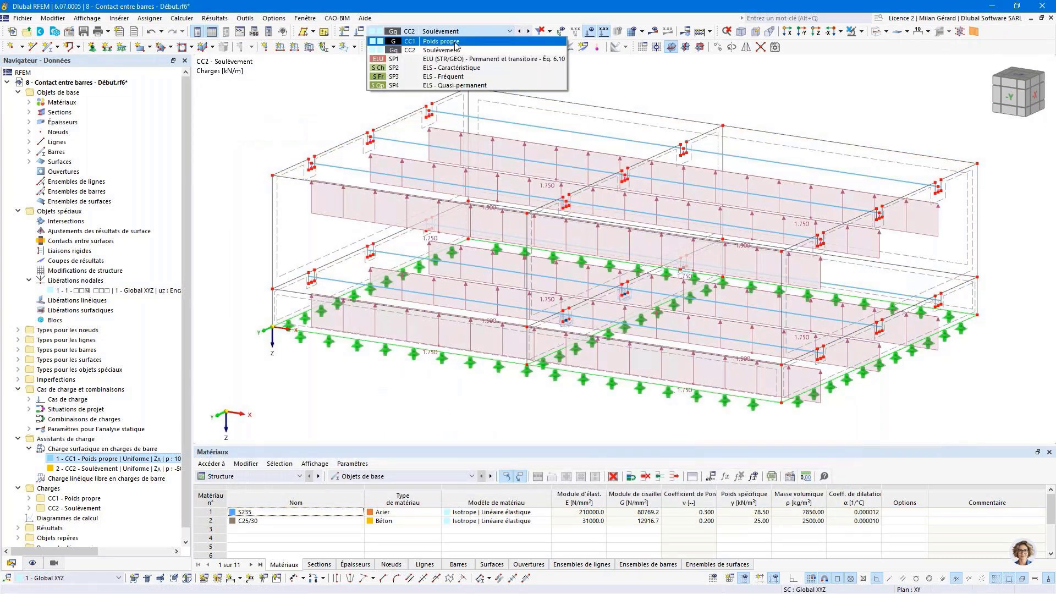
pyautogui.click(455, 42)
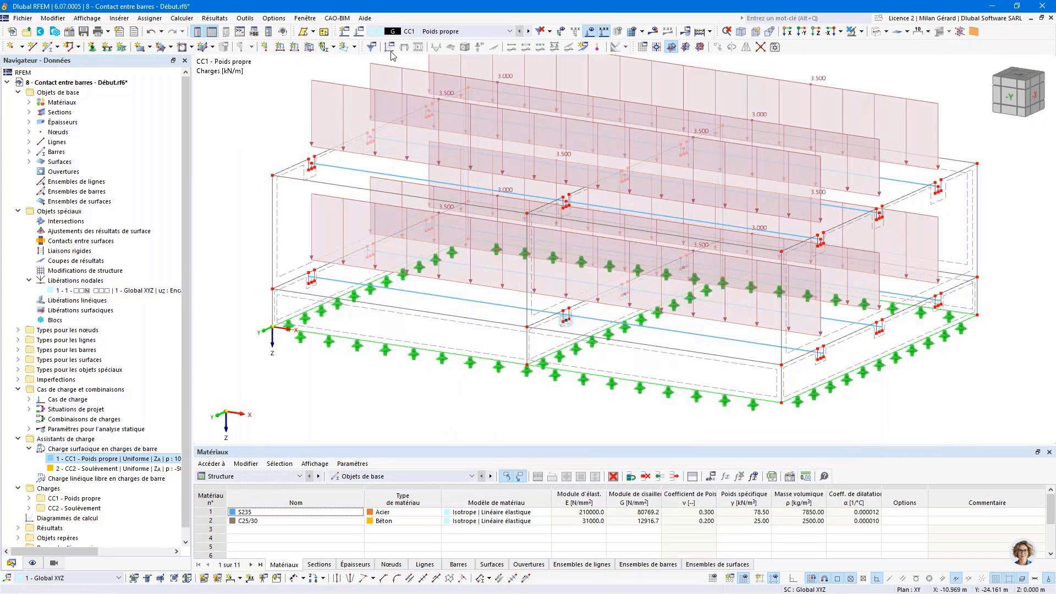
pyautogui.click(464, 32)
pyautogui.click(440, 51)
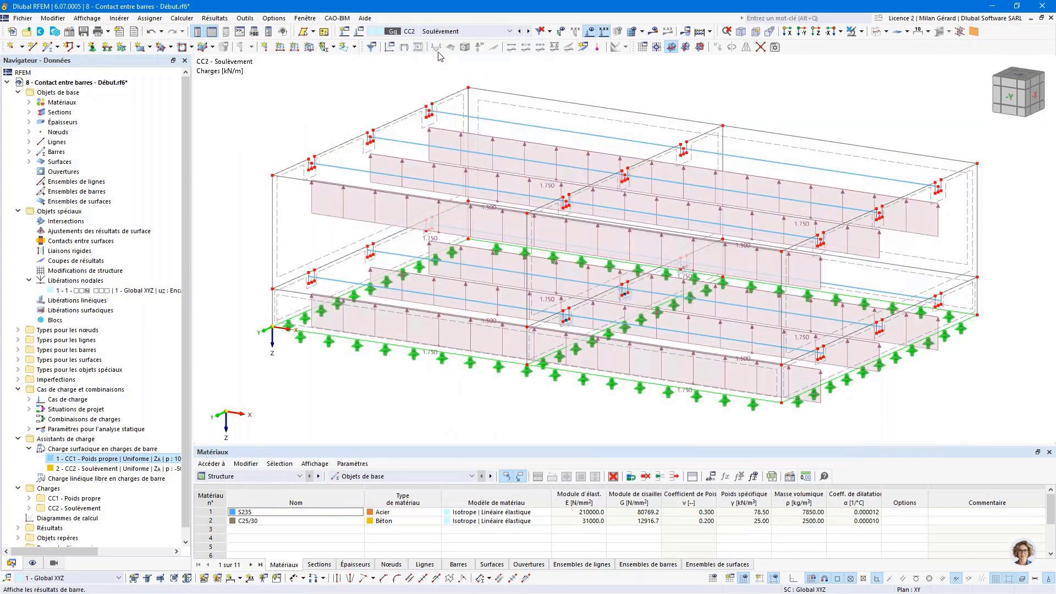
# Calculate the model and display the global deformations for CC1 - Poids propre with the loads hidden
pyautogui.click(700, 33)
pyautogui.scroll(-1, 567, 182)
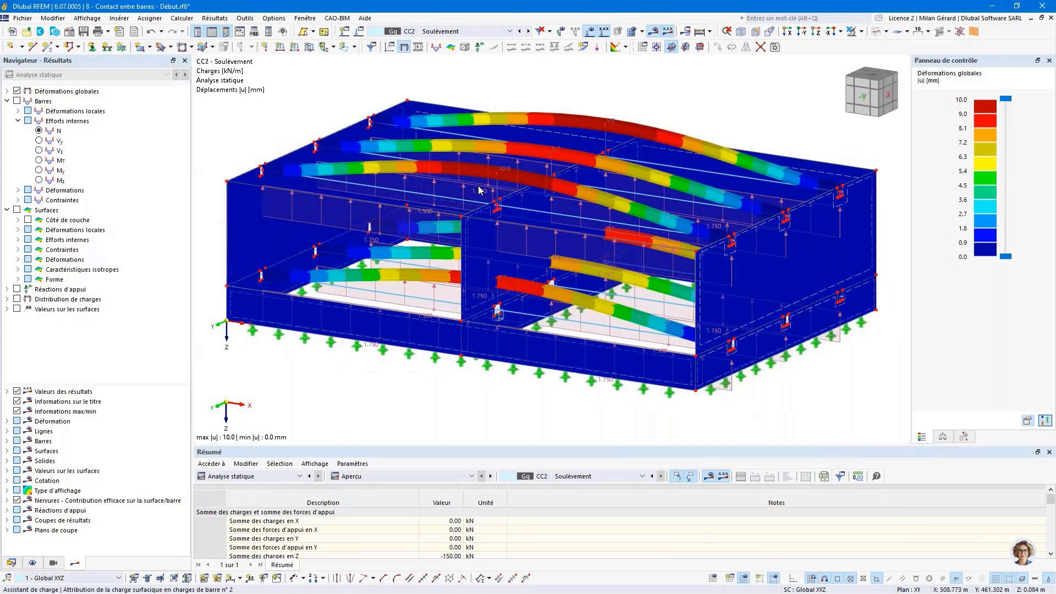
pyautogui.click(478, 32)
pyautogui.click(480, 42)
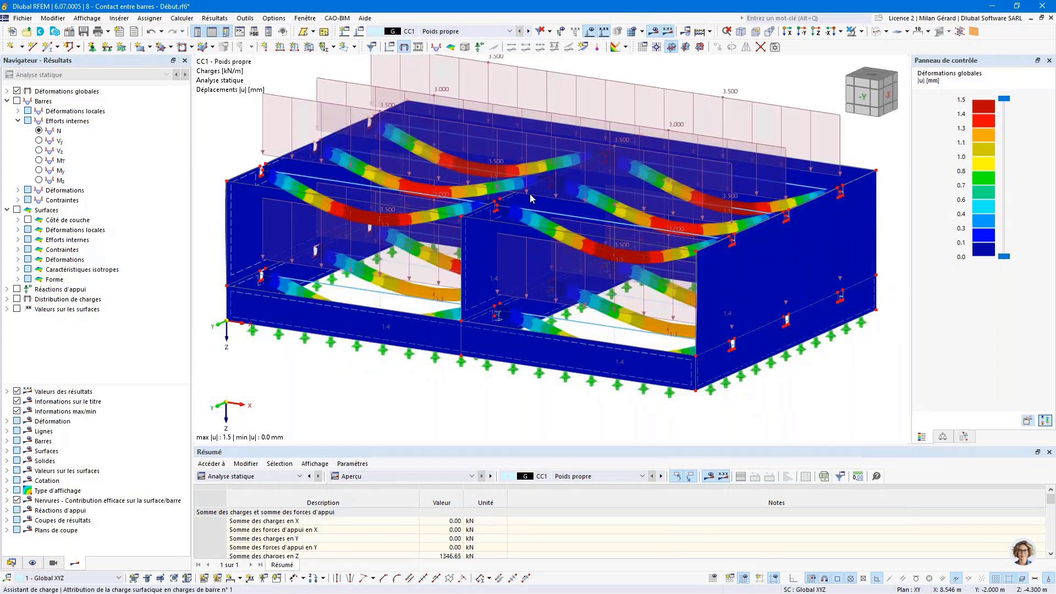
pyautogui.click(603, 45)
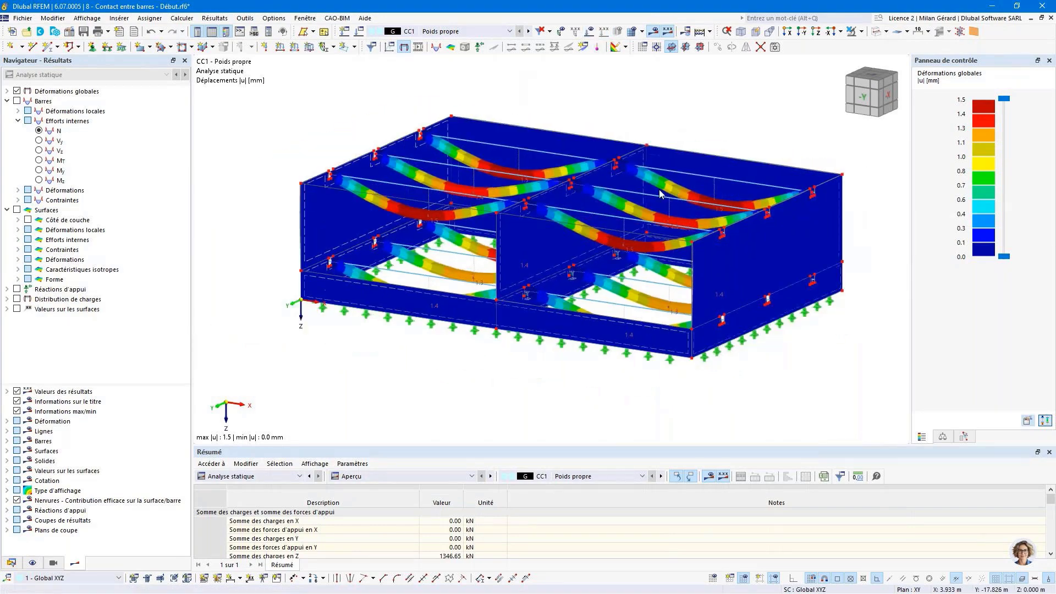
pyautogui.scroll(-2, 670, 198)
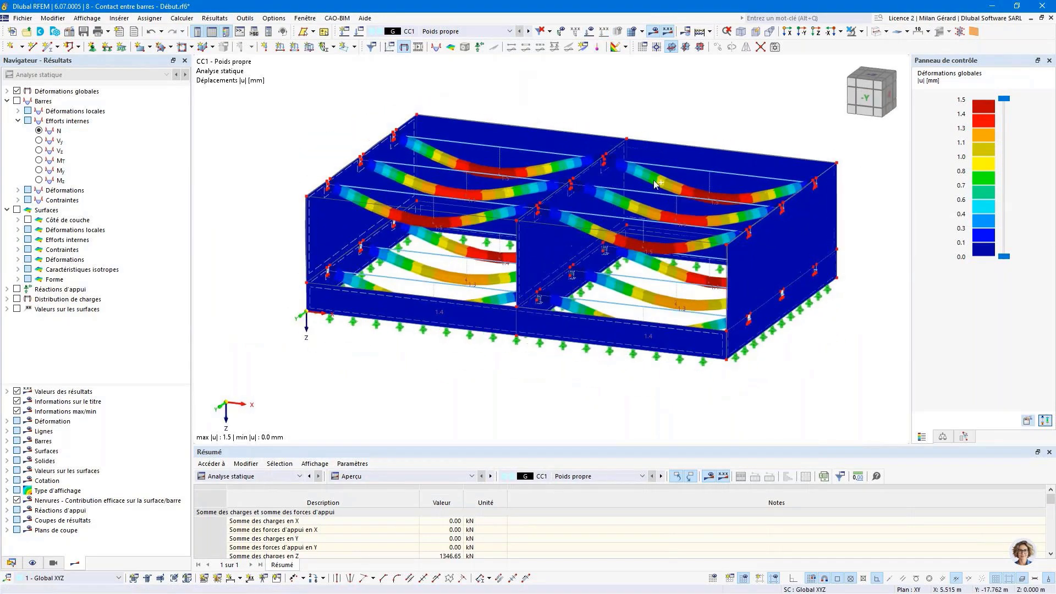
# Examine the CC2 - Soulèvement deformations of both beam levels at the central wall and compare them with CC1 - Poids propre
pyautogui.click(529, 32)
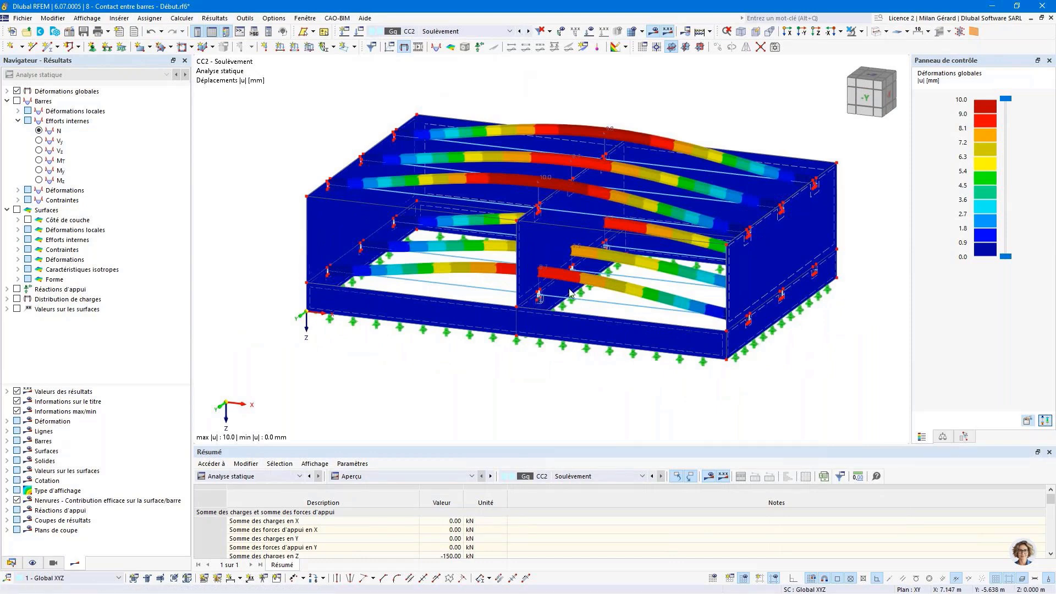
pyautogui.keyDown('ctrl'); pyautogui.moveTo(570, 292); pyautogui.dragTo(585, 283, button='middle'); pyautogui.keyUp('ctrl')
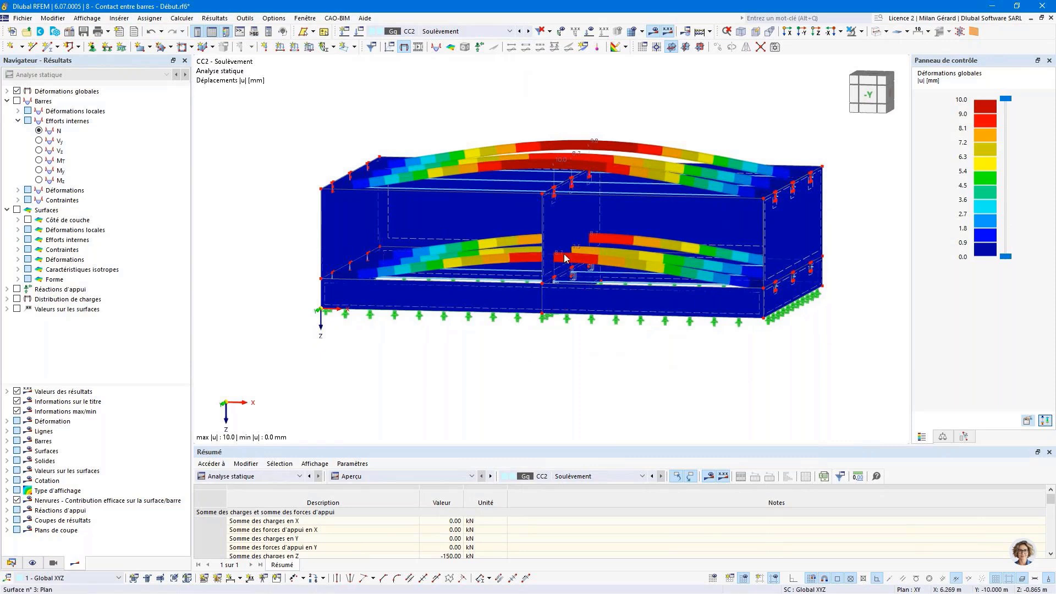
pyautogui.moveTo(526, 345); pyautogui.dragTo(612, 226)
pyautogui.keyDown('ctrl'); pyautogui.moveTo(584, 263); pyautogui.dragTo(558, 252, button='middle'); pyautogui.keyUp('ctrl')
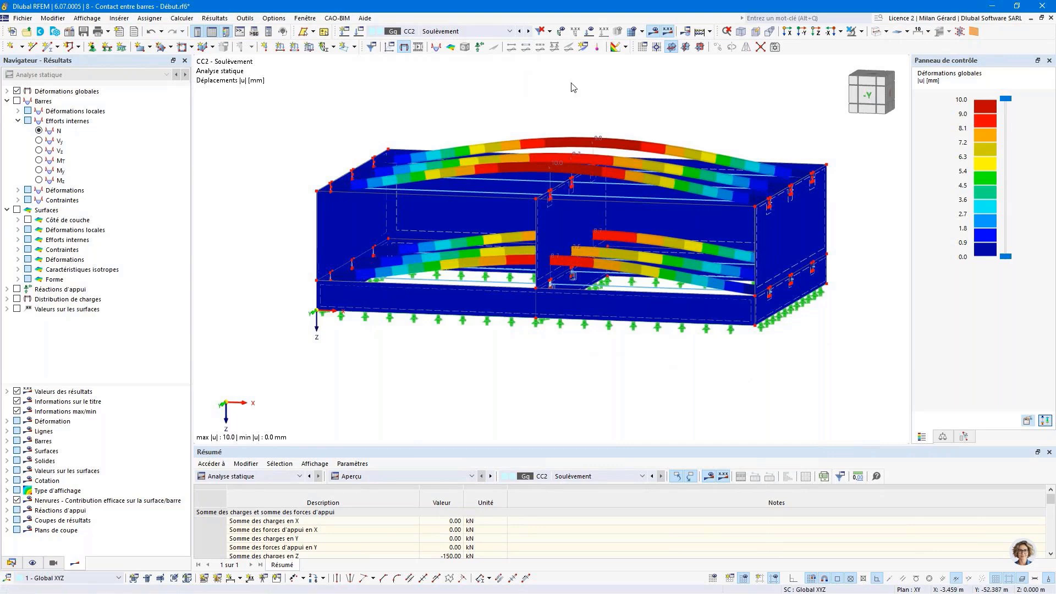
pyautogui.click(520, 31)
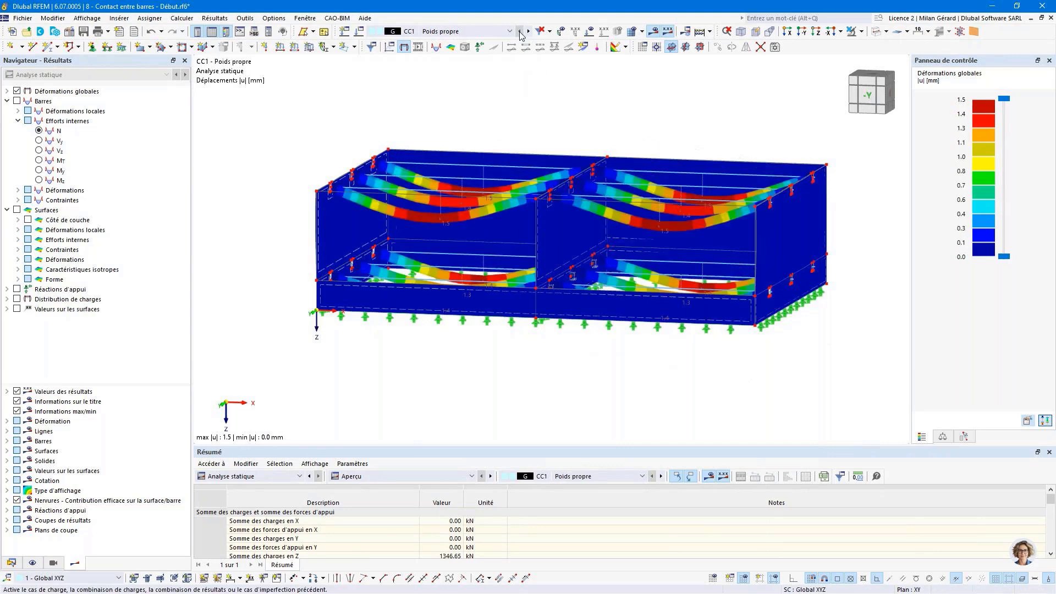
pyautogui.click(741, 31)
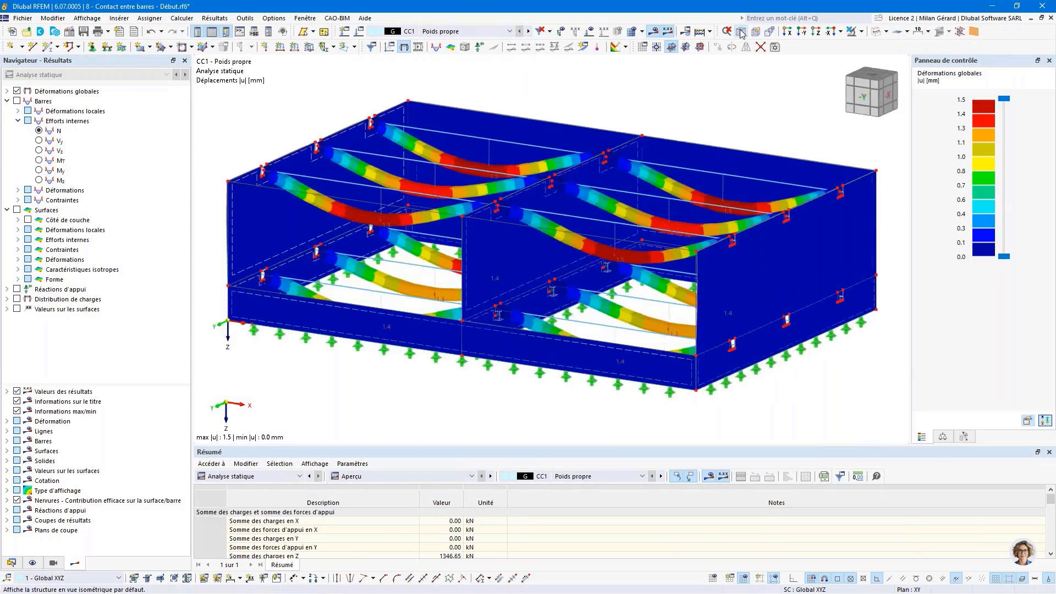
# Deactivate nodal release 1 on nodes 25,28,31 and accept deleting the CC1 and CC2 results
pyautogui.click(11, 563)
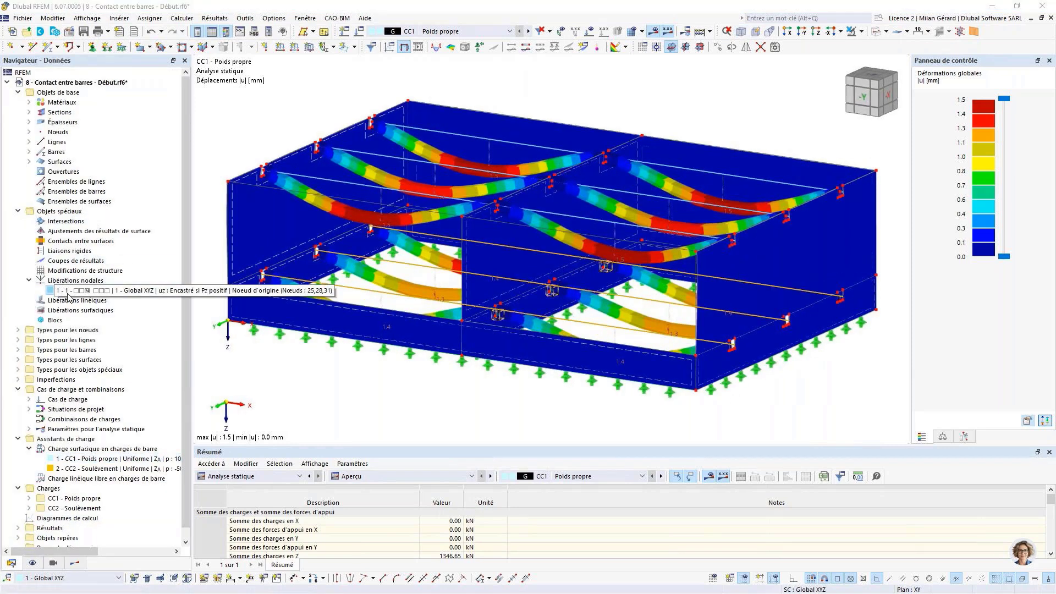
pyautogui.doubleClick(87, 292)
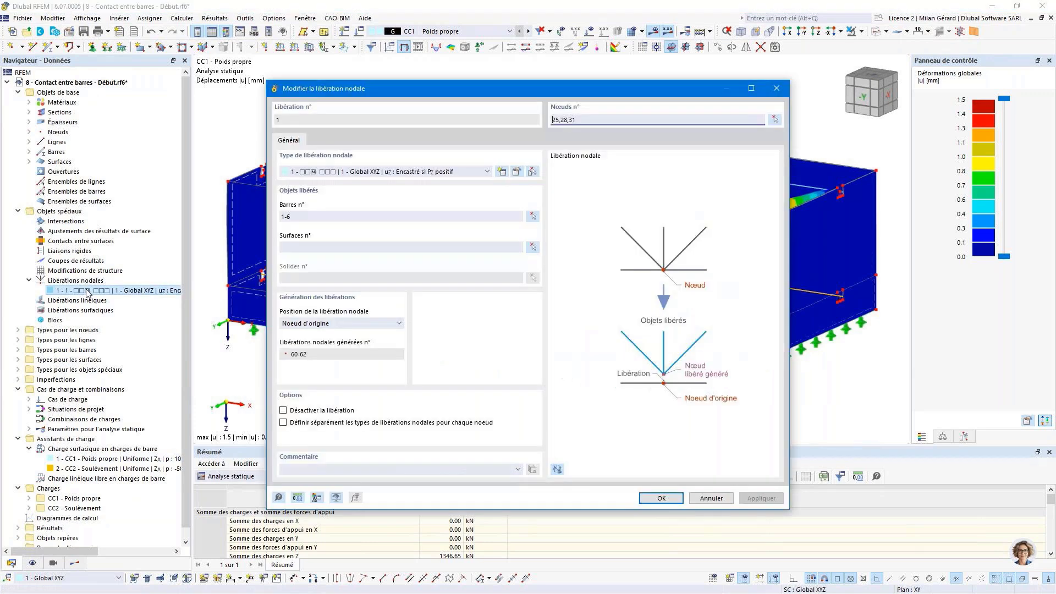
pyautogui.click(319, 411)
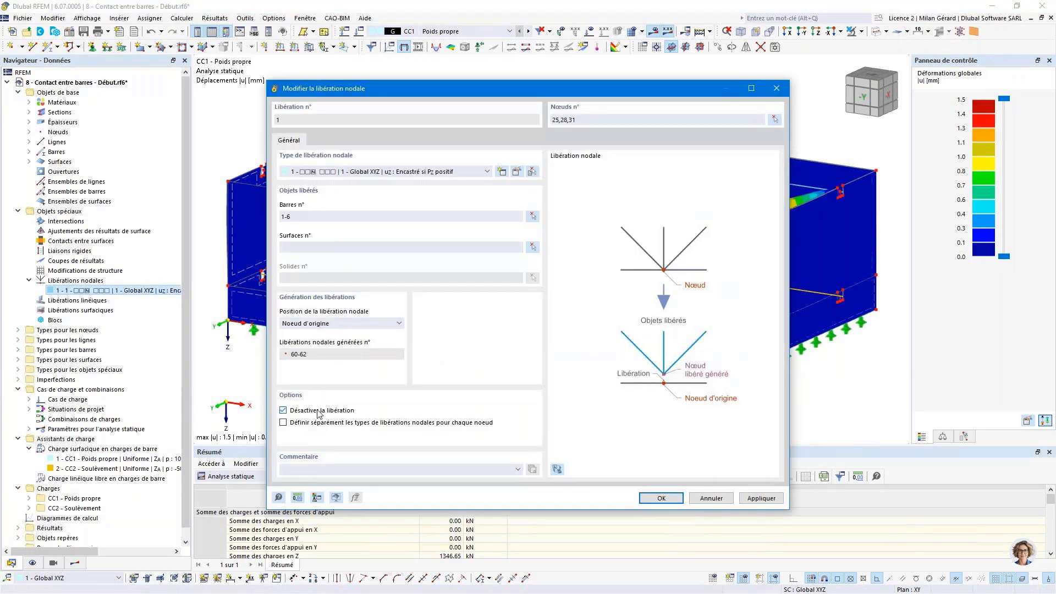
pyautogui.click(660, 498)
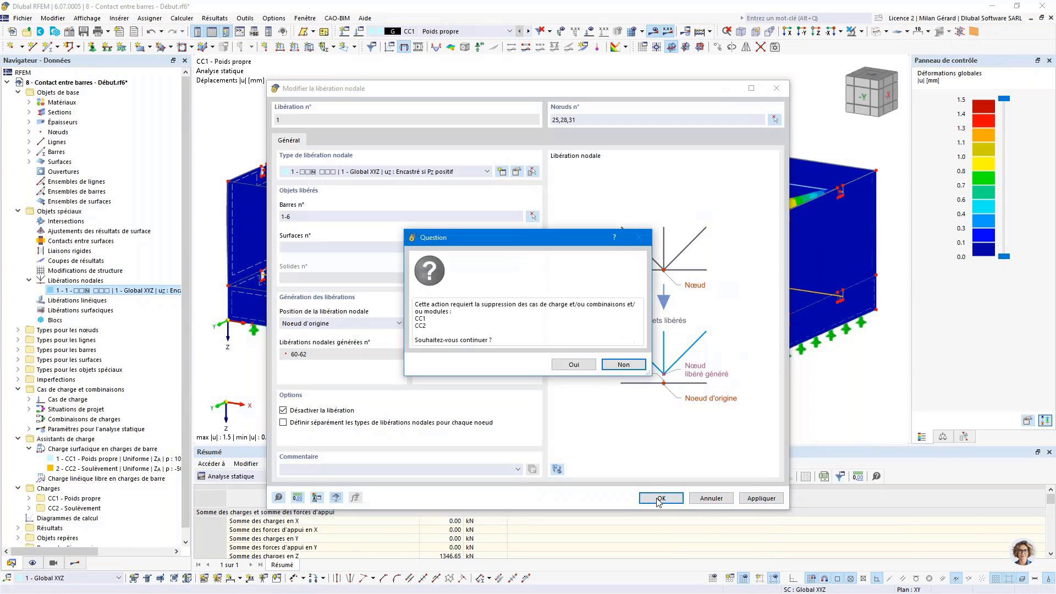
pyautogui.click(574, 365)
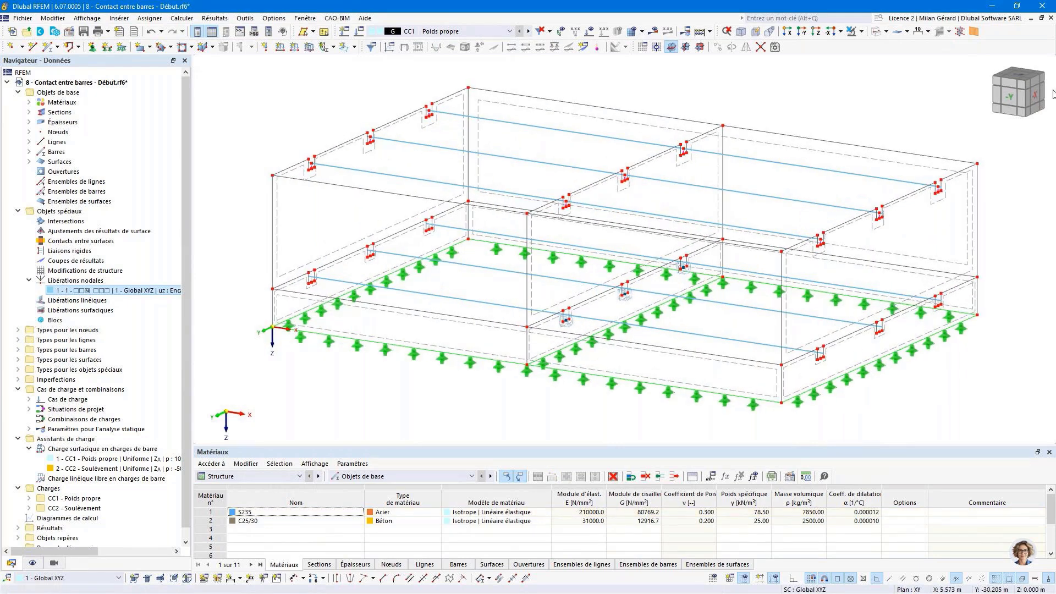
# Copy the upper level's walls, beams and rigid members upward by one storey to form a third level
pyautogui.moveTo(1007, 98); pyautogui.dragTo(1009, 99)
pyautogui.click(1009, 99)
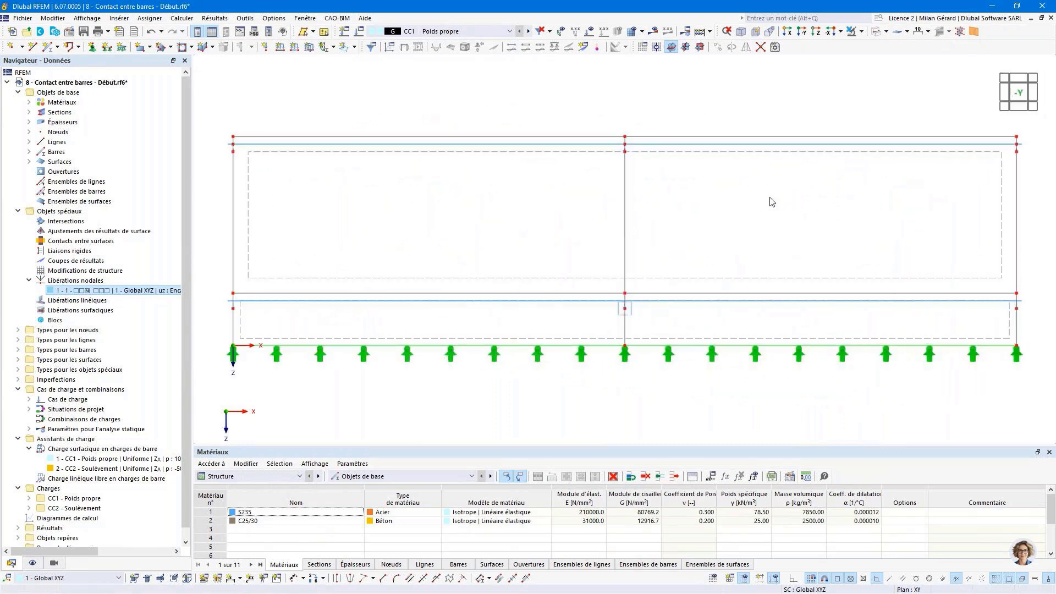
pyautogui.moveTo(959, 141); pyautogui.dragTo(435, 216)
pyautogui.click(740, 34)
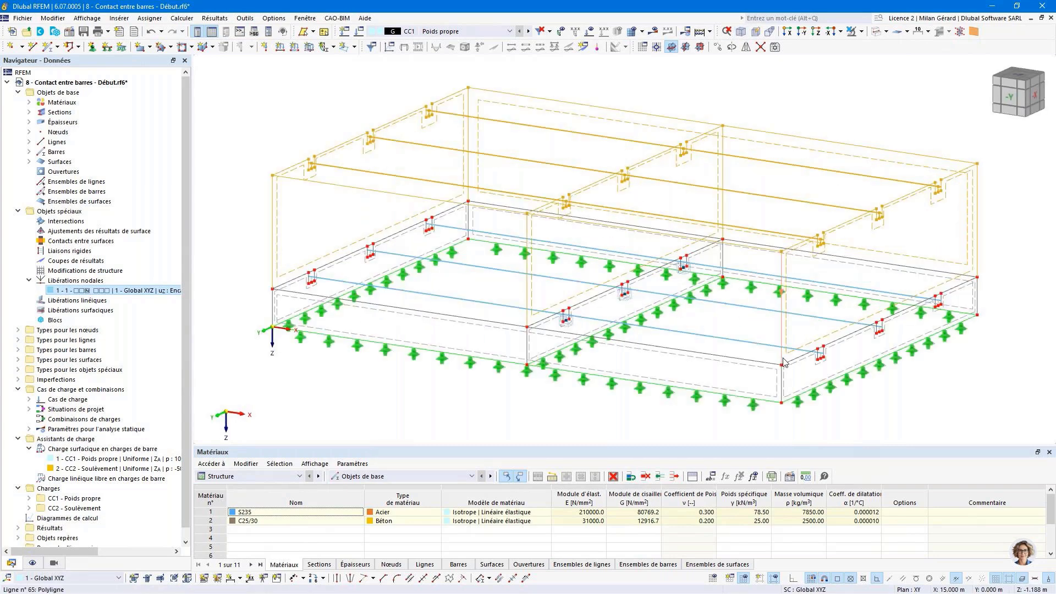
pyautogui.keyDown('ctrl'); pyautogui.moveTo(784, 362); pyautogui.dragTo(782, 253); pyautogui.keyUp('ctrl')
pyautogui.click(566, 347)
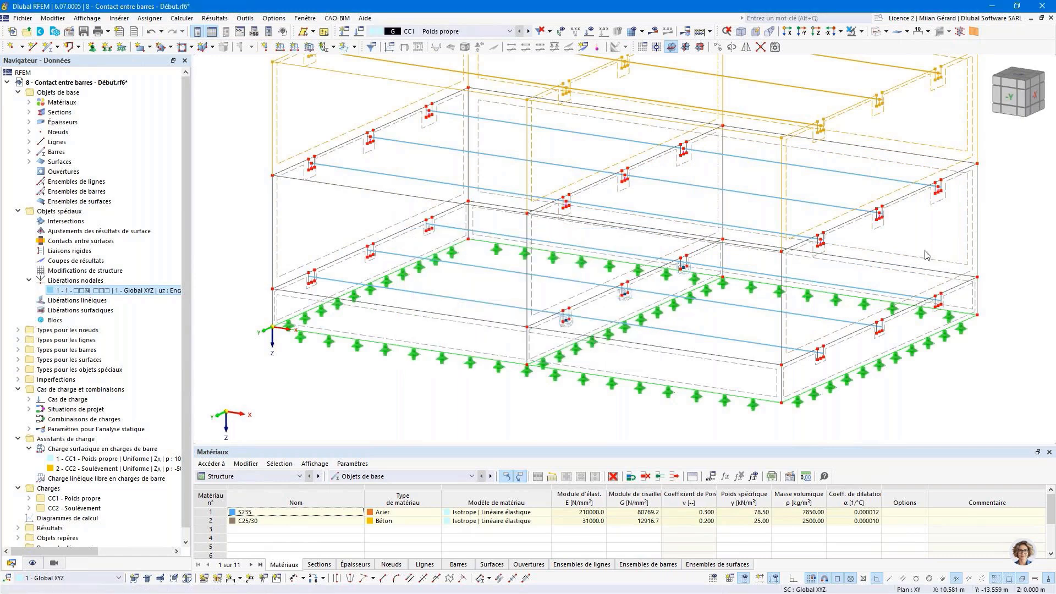
pyautogui.press('Escape')
pyautogui.middleClick(1000, 218)
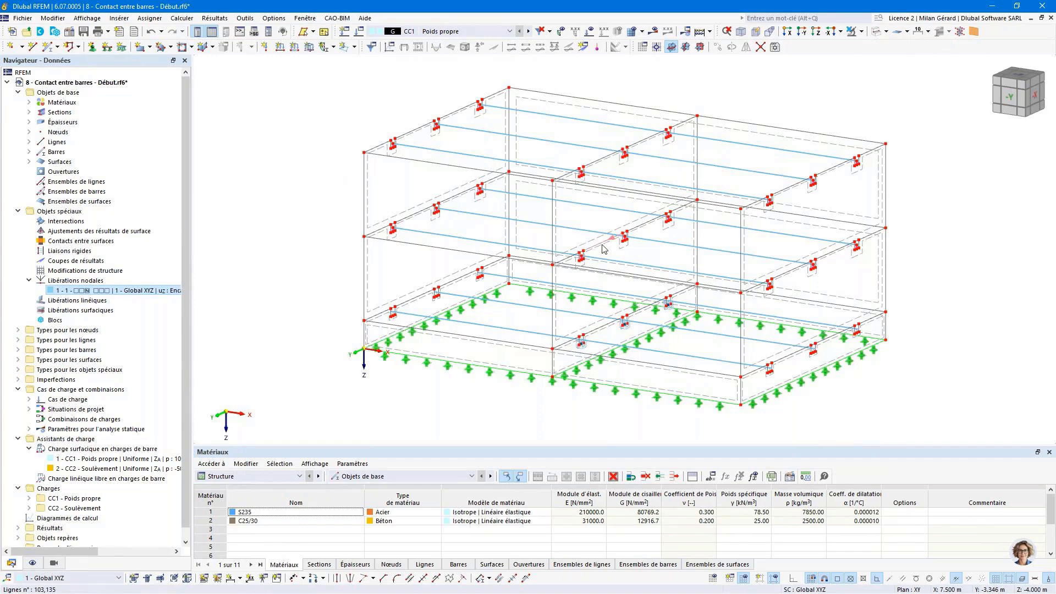
# Copy the central wall's rigid members on the middle level upward, linking each beam axis to the top of its recess
pyautogui.scroll(5, 603, 248)
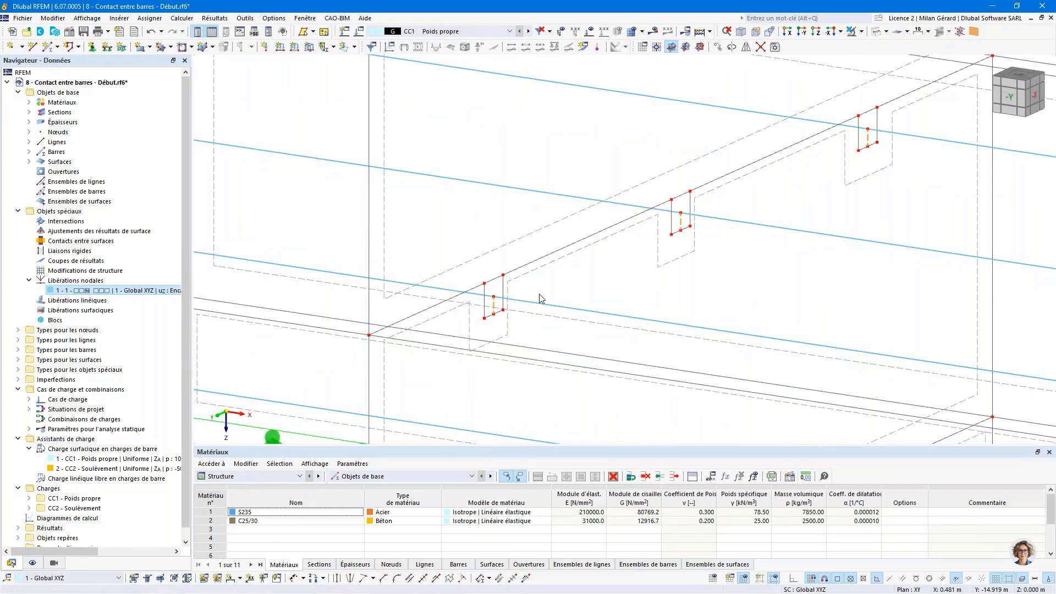
pyautogui.scroll(2, 506, 297)
pyautogui.moveTo(492, 306); pyautogui.dragTo(491, 299)
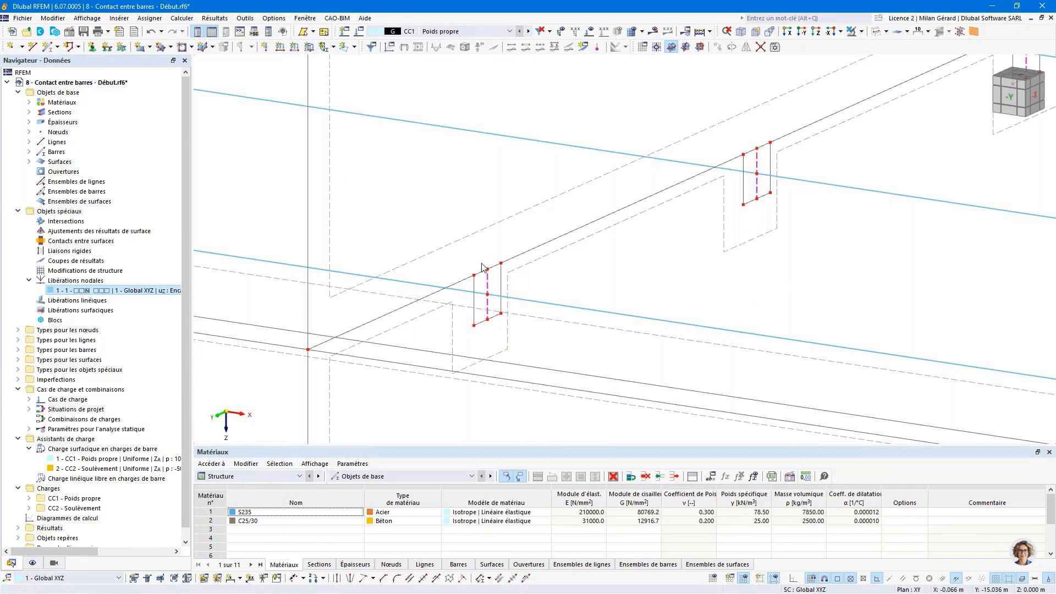
pyautogui.middleClick(491, 229)
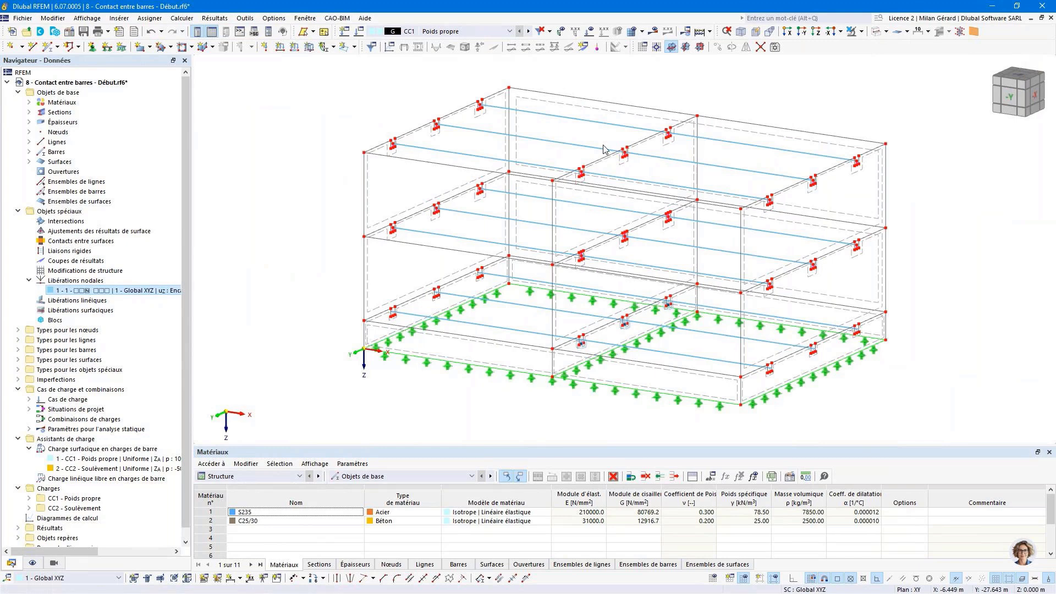
# Change the member type of the top level's six beams (members 22-27) from Poutre to Modèle surfacique
pyautogui.click(522, 167)
pyautogui.keyDown('ctrl'); pyautogui.click(542, 142); pyautogui.keyUp('ctrl')
pyautogui.keyDown('ctrl'); pyautogui.click(550, 115); pyautogui.keyUp('ctrl')
pyautogui.keyDown('ctrl'); pyautogui.click(744, 169); pyautogui.keyUp('ctrl')
pyautogui.keyDown('ctrl'); pyautogui.click(742, 143); pyautogui.keyUp('ctrl')
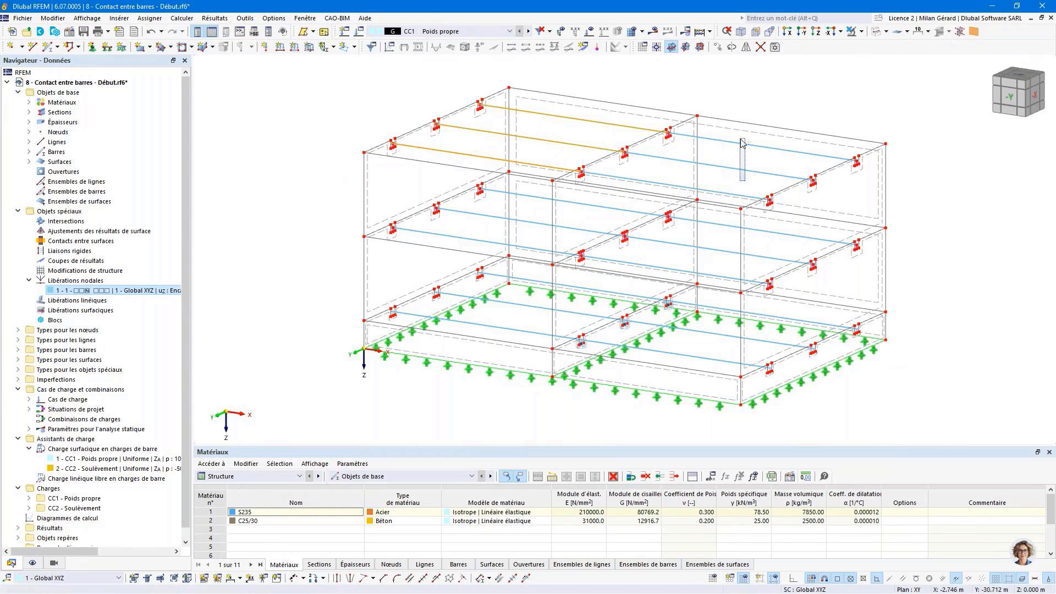
pyautogui.keyDown('ctrl'); pyautogui.doubleClick(732, 199); pyautogui.keyUp('ctrl')
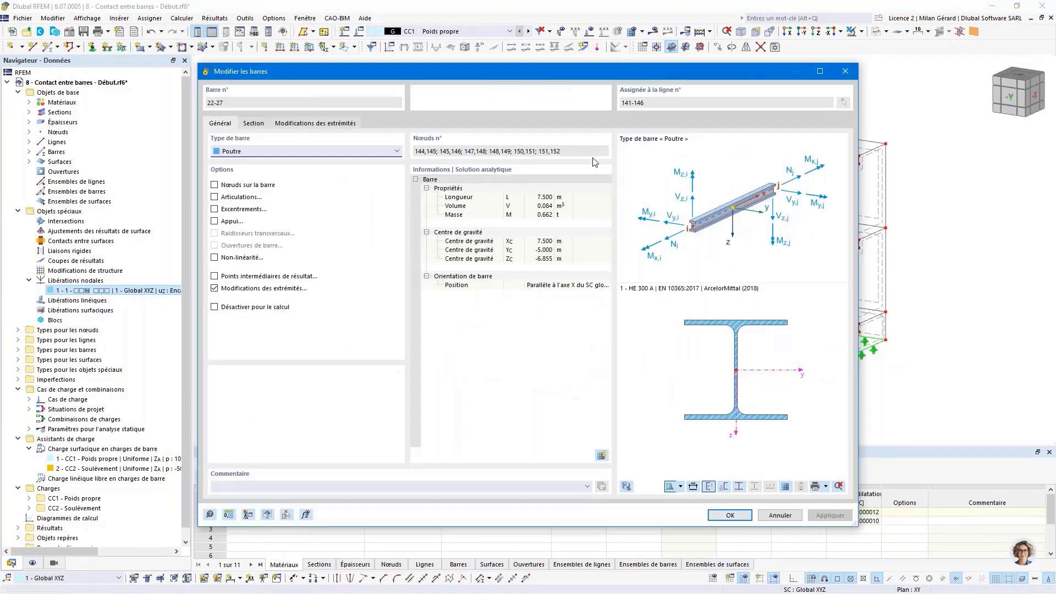
pyautogui.click(231, 152)
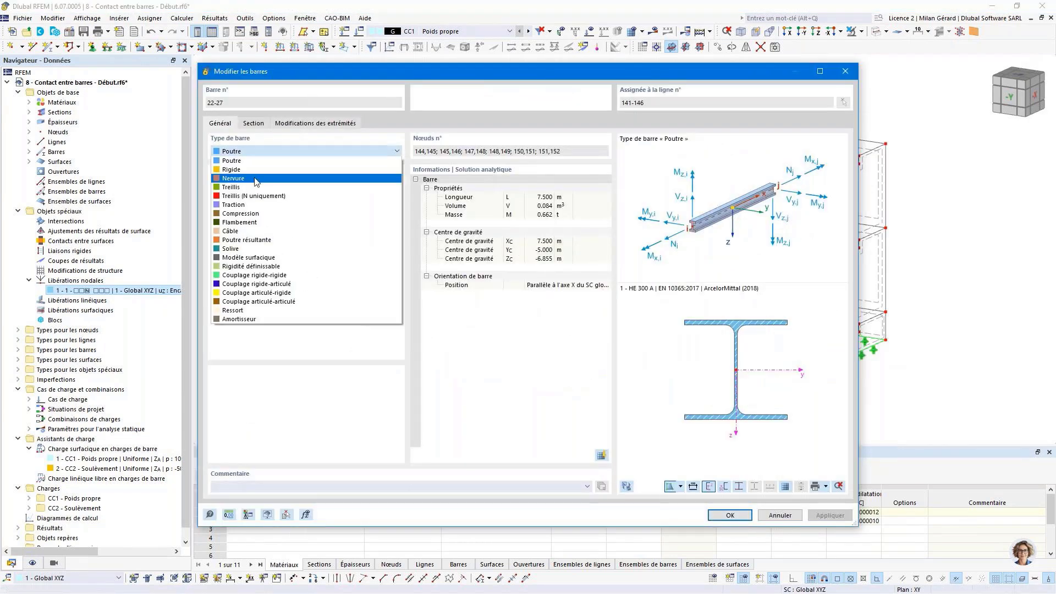
pyautogui.click(269, 259)
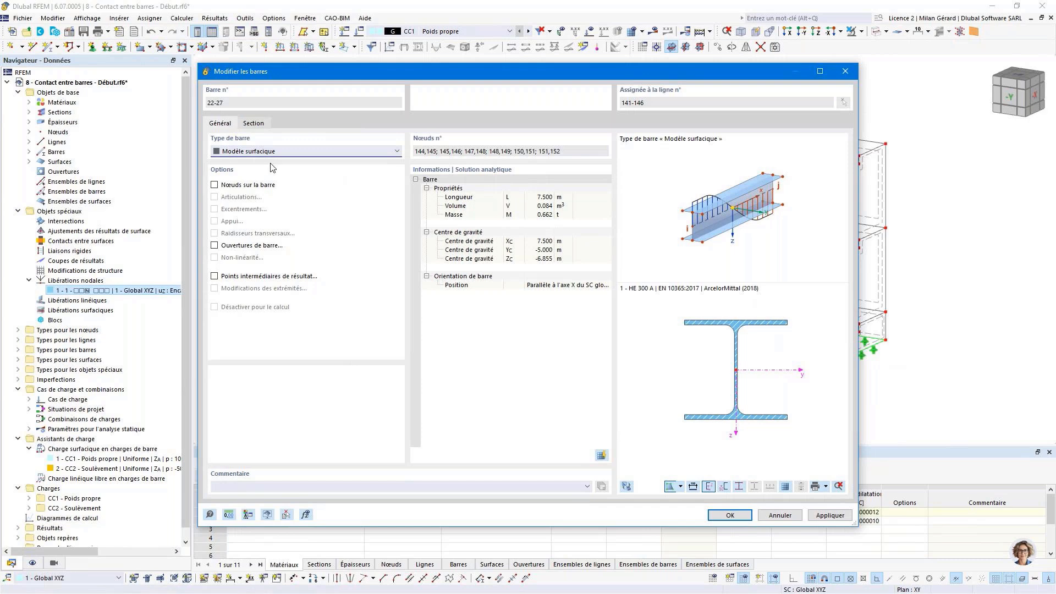
pyautogui.click(730, 516)
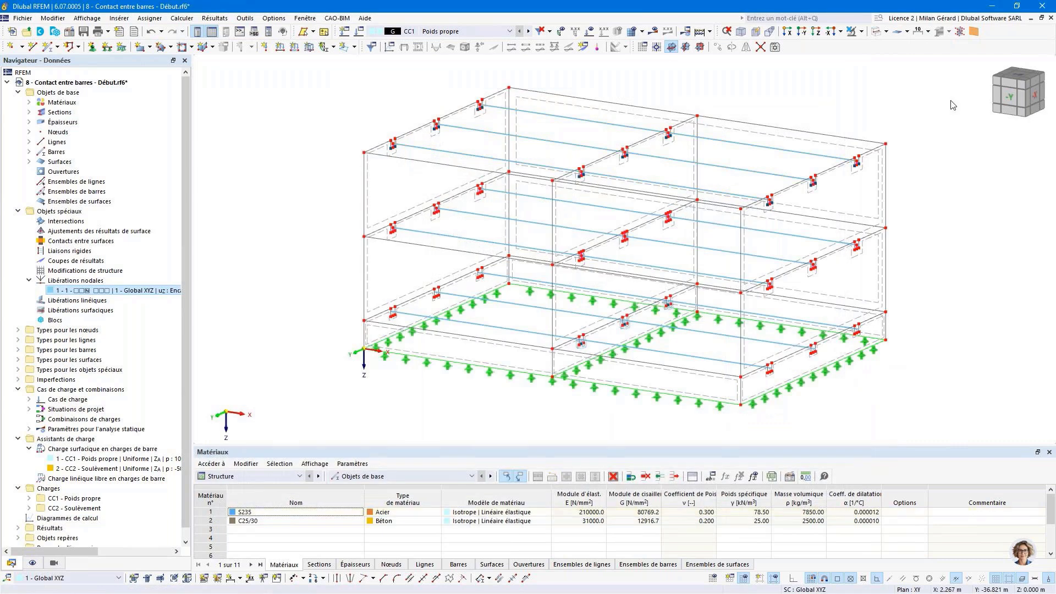
# Display the surface models of the top-level beams and render the model as solids to inspect the beam ends
pyautogui.click(961, 35)
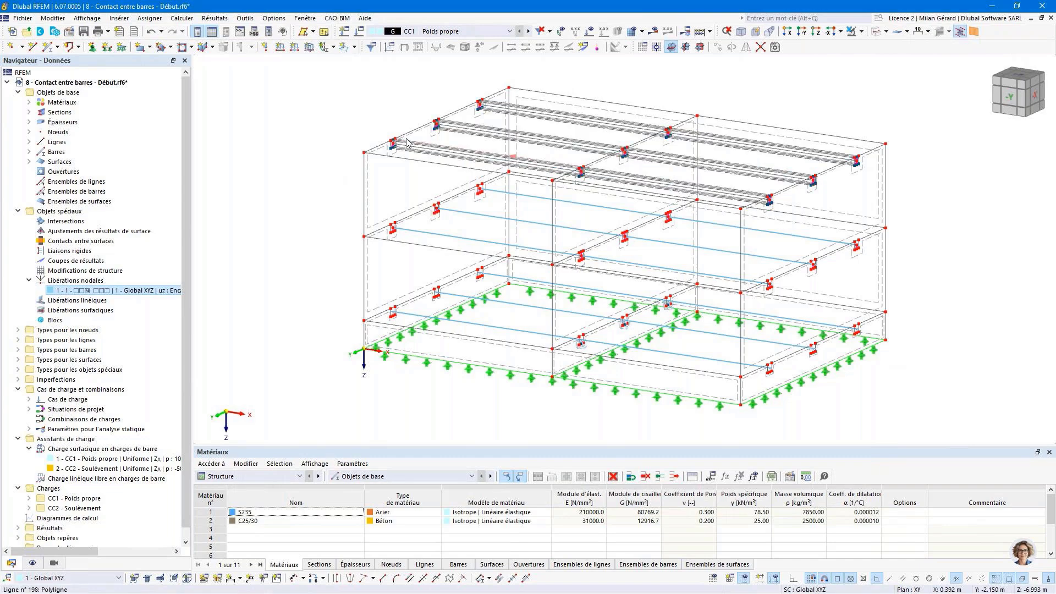
pyautogui.scroll(5, 406, 142)
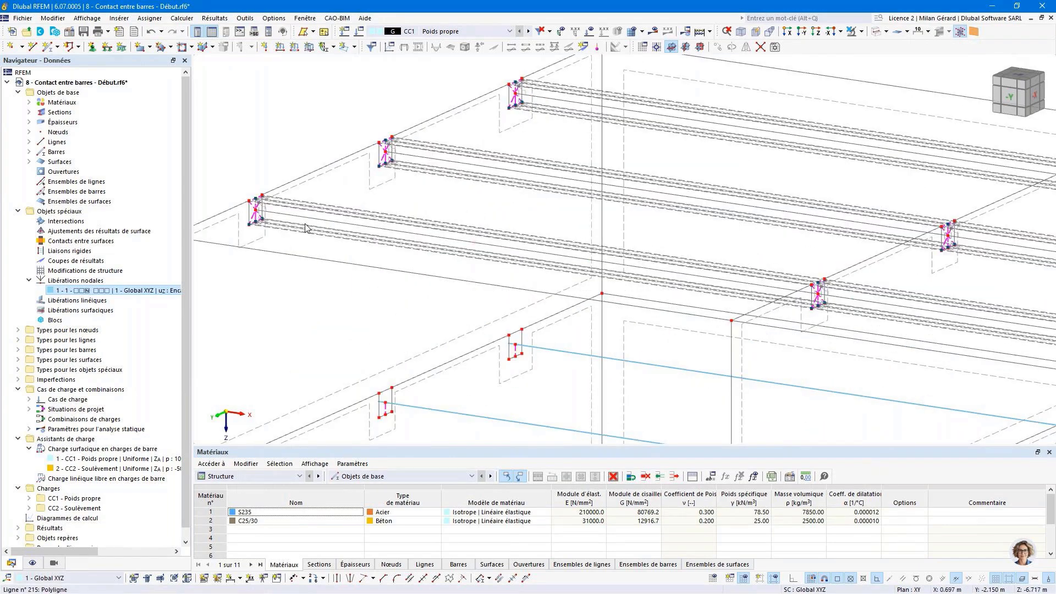
pyautogui.moveTo(269, 223)
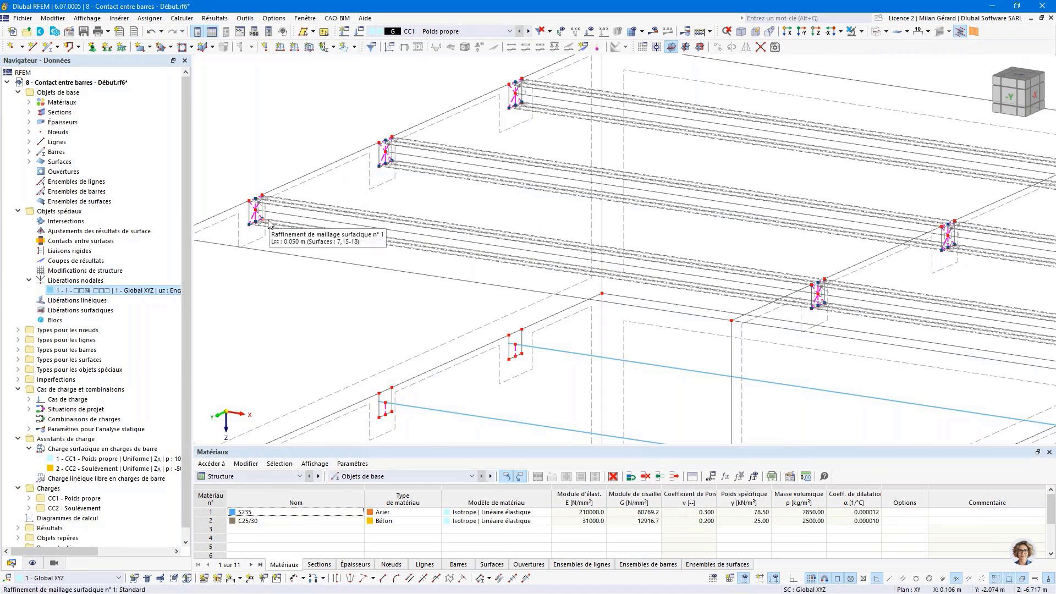
pyautogui.click(886, 30)
pyautogui.click(902, 46)
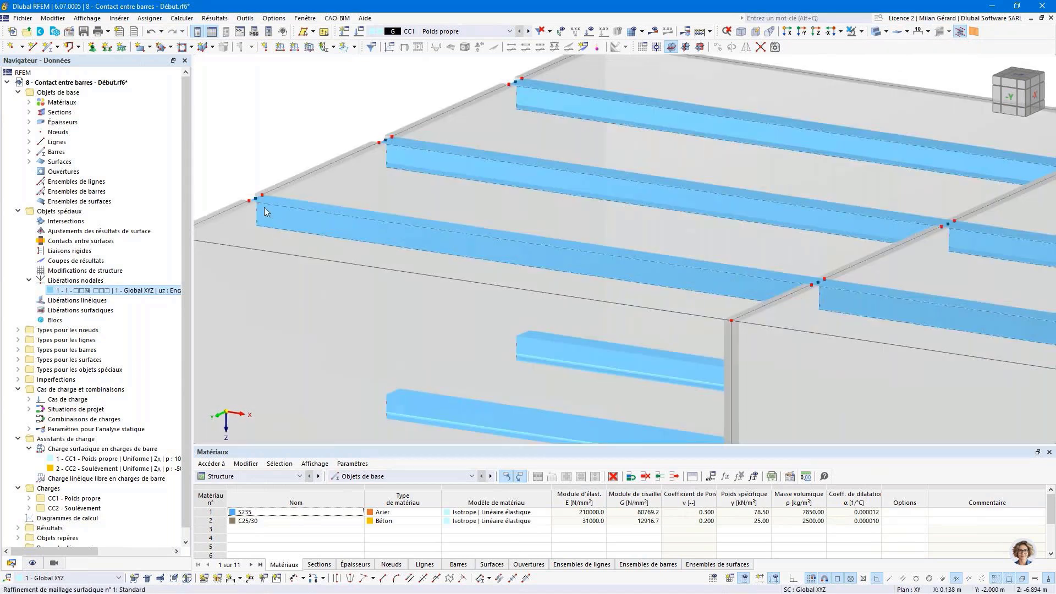
pyautogui.click(960, 32)
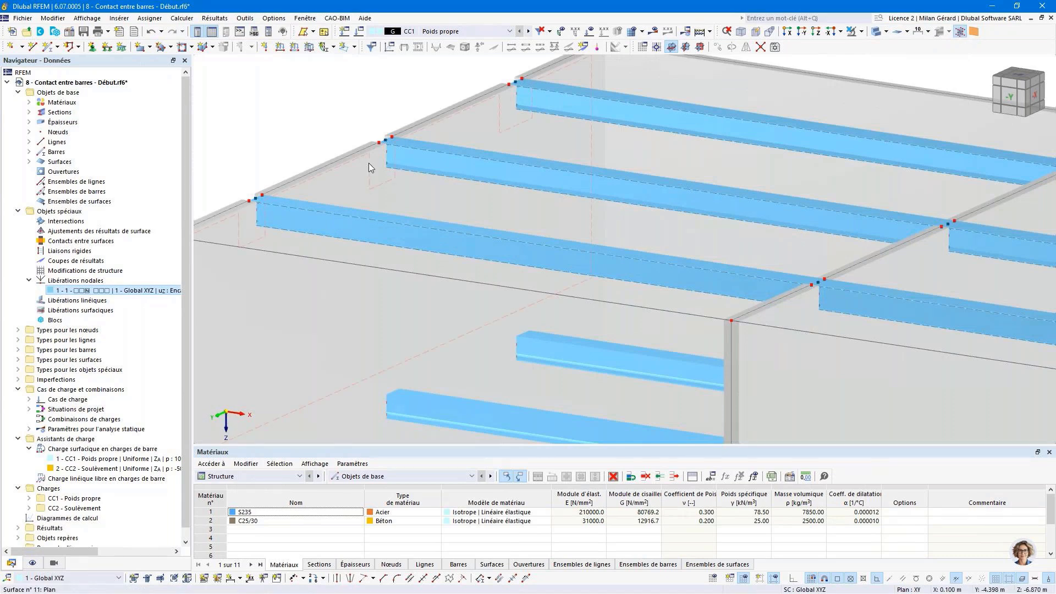
# Start a new single member and set its member type to Modèle surfacique
pyautogui.middleClick(261, 223)
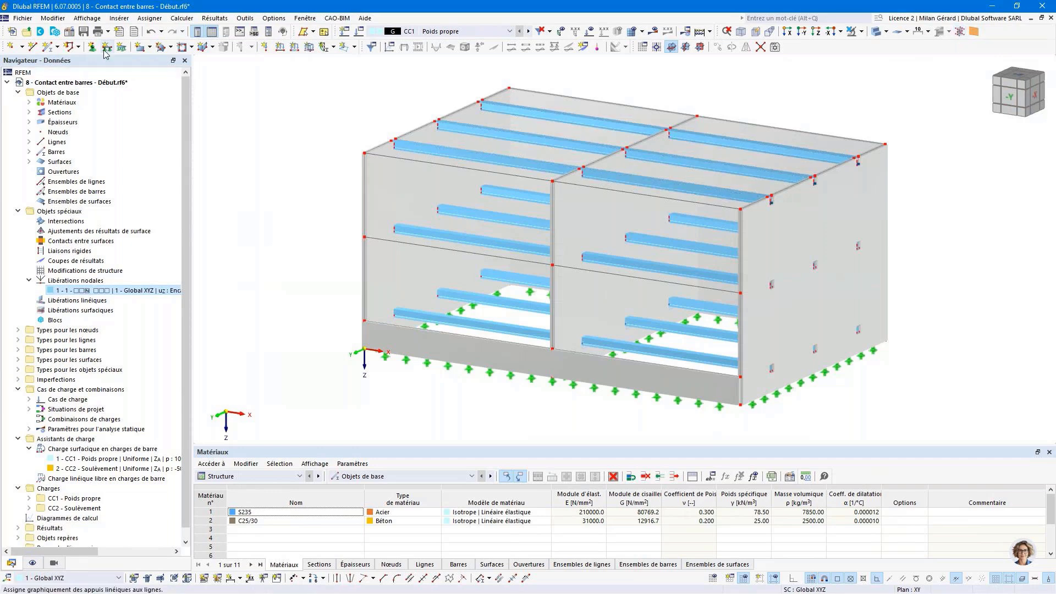
pyautogui.click(65, 50)
pyautogui.click(83, 70)
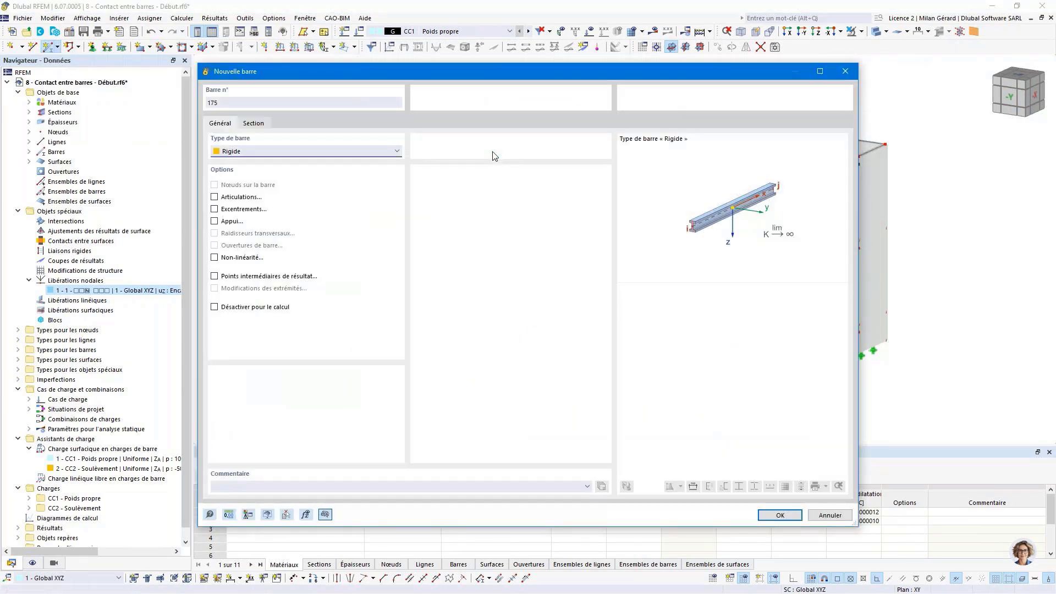
pyautogui.click(332, 151)
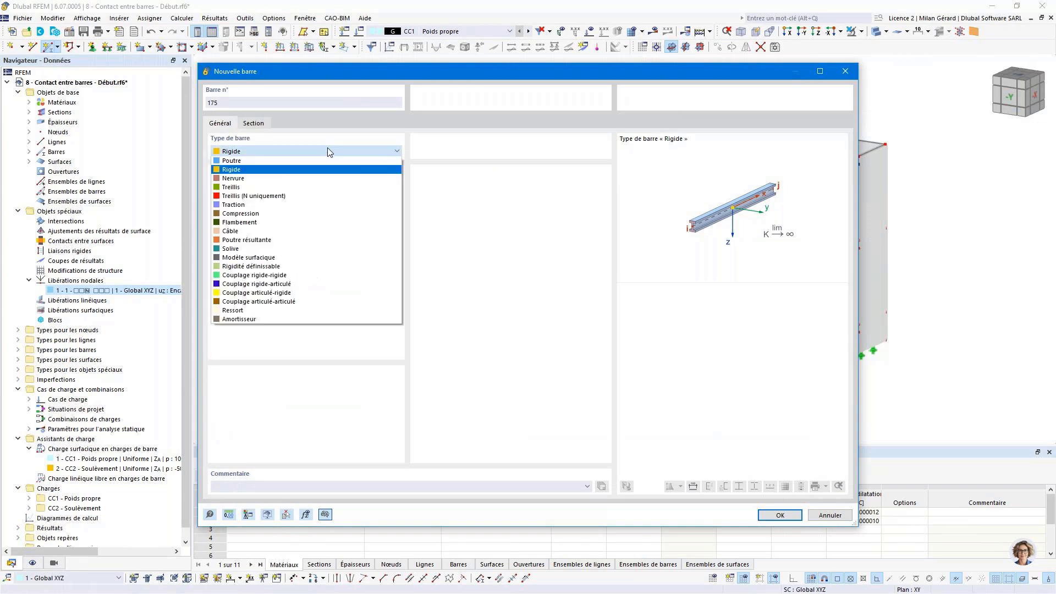
pyautogui.click(269, 257)
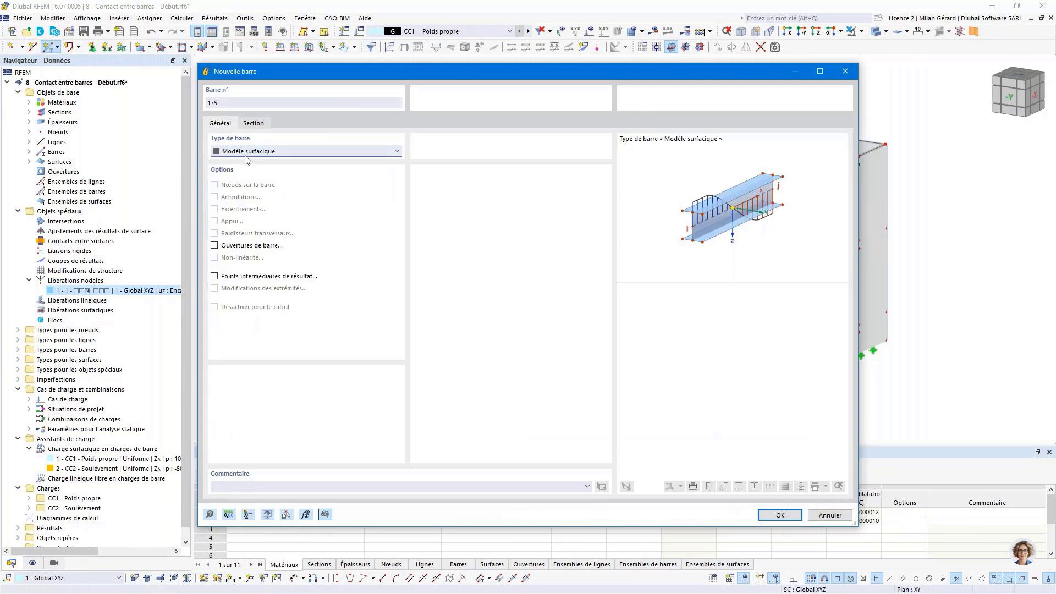
# Create a new section for the member as a parametric thin-walled (Paramétrique - À parois minces) U section
pyautogui.click(254, 125)
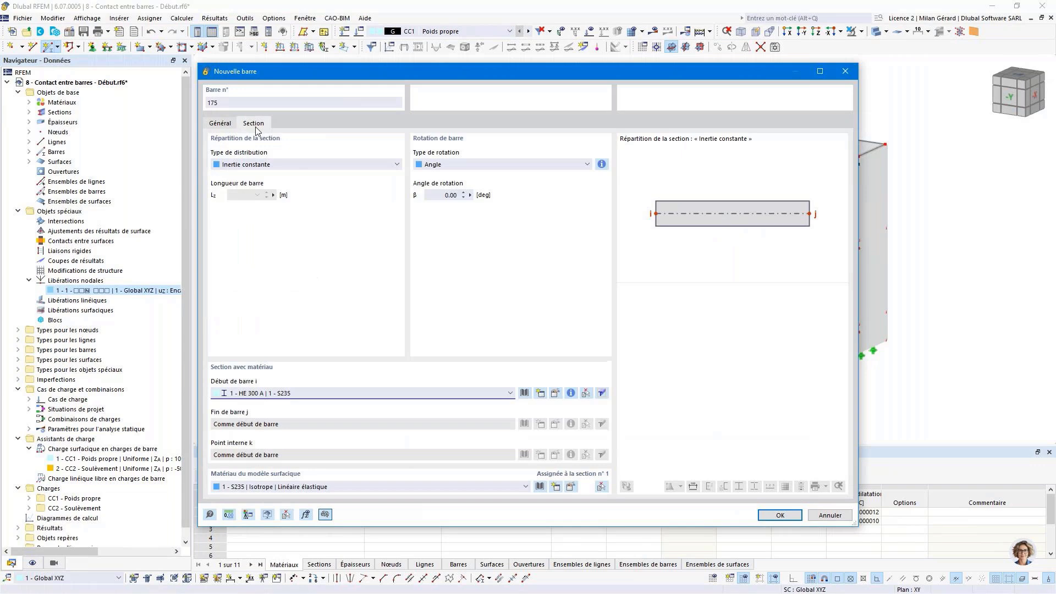
pyautogui.click(541, 395)
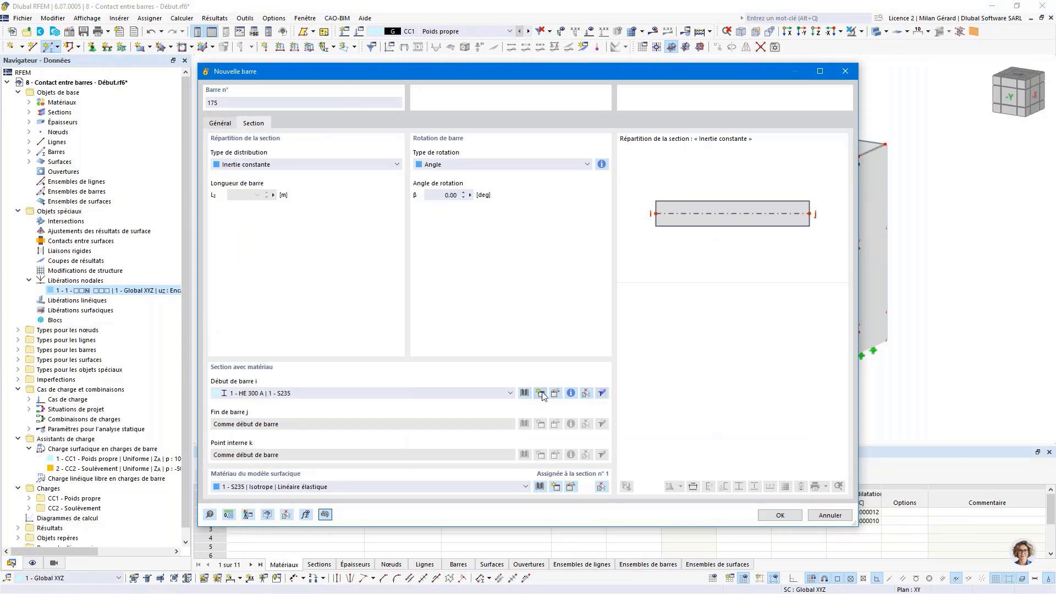
pyautogui.click(385, 198)
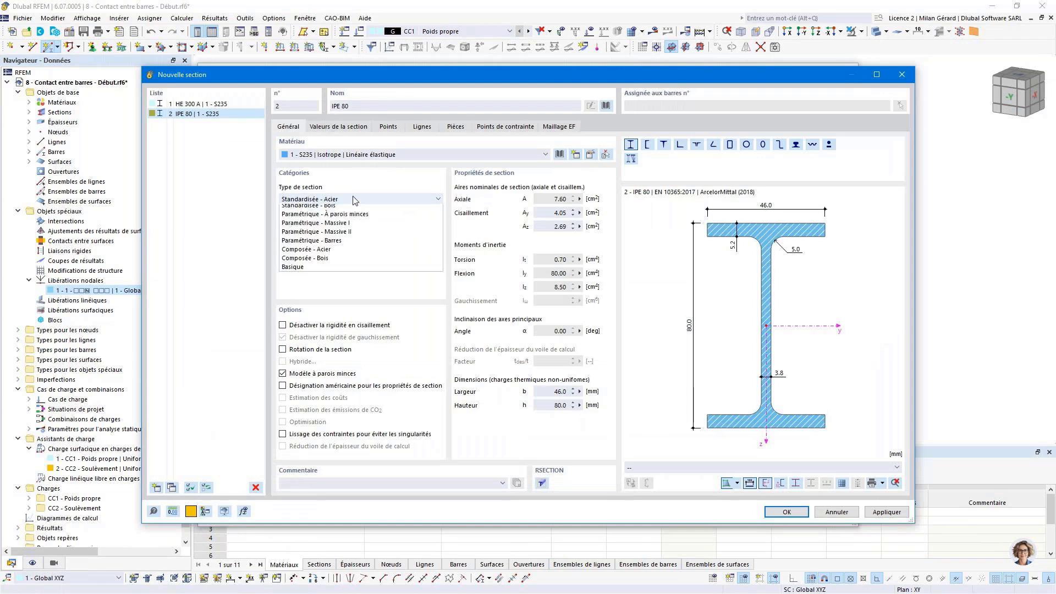
pyautogui.press('Escape')
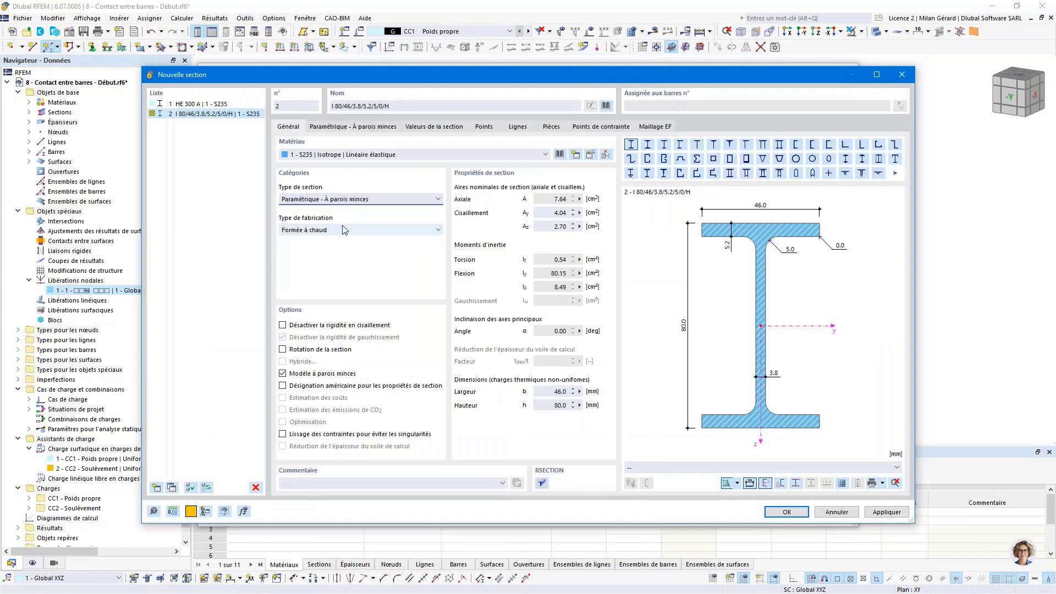
pyautogui.click(796, 145)
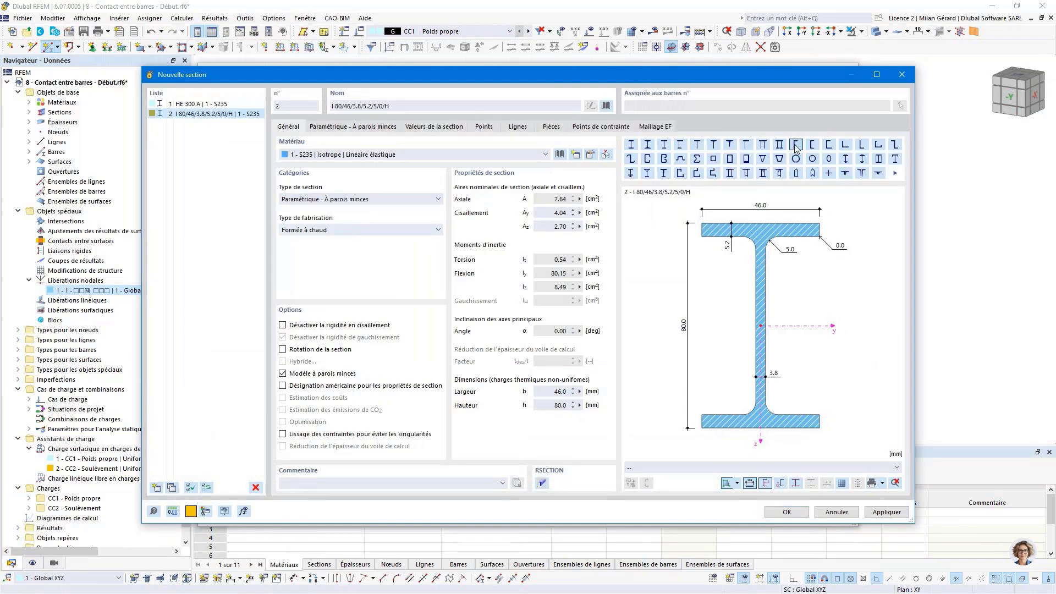
# Set the U section's height h to 200 mm and its web thickness tw to 10 mm
pyautogui.click(338, 128)
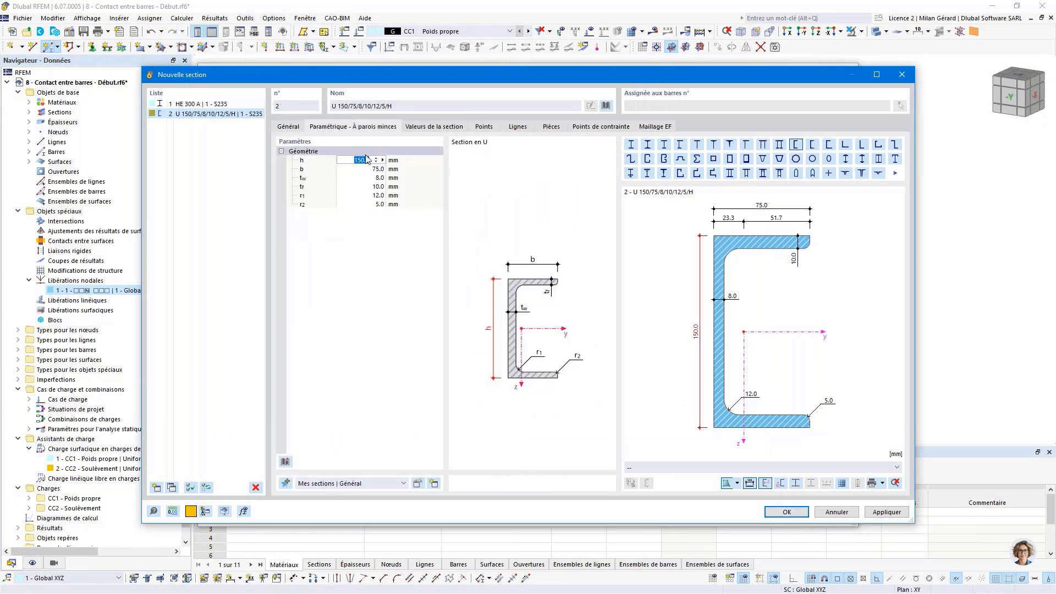
pyautogui.write('200')
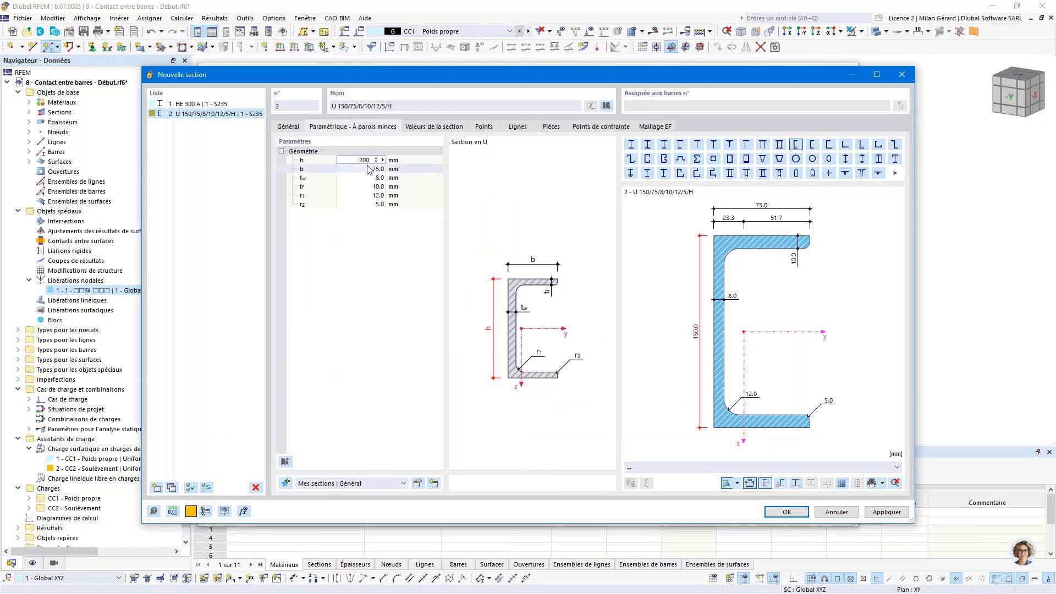
pyautogui.press('Tab')
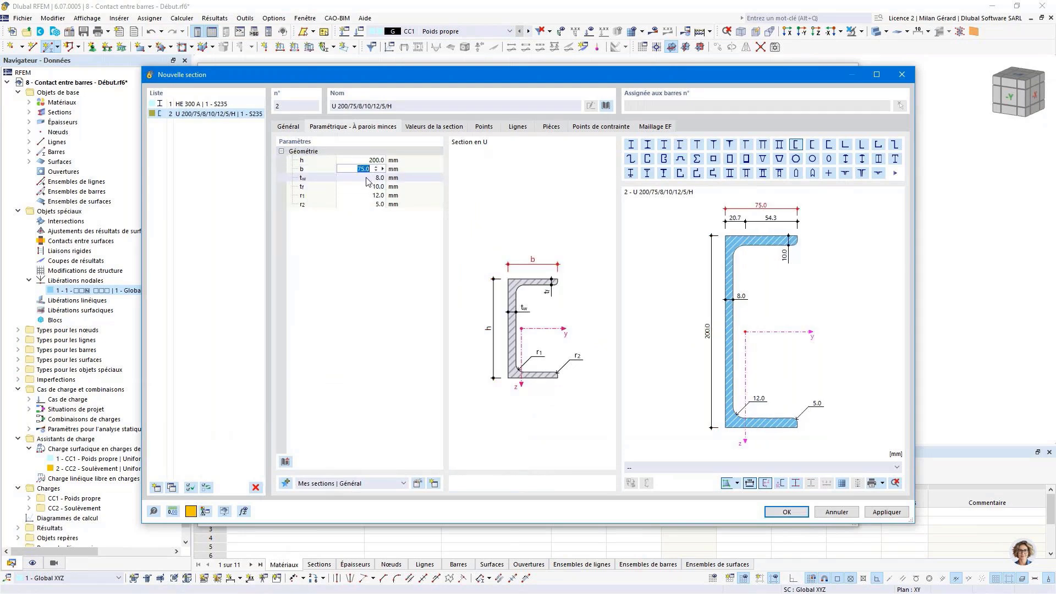
pyautogui.click(365, 178)
pyautogui.write('1')
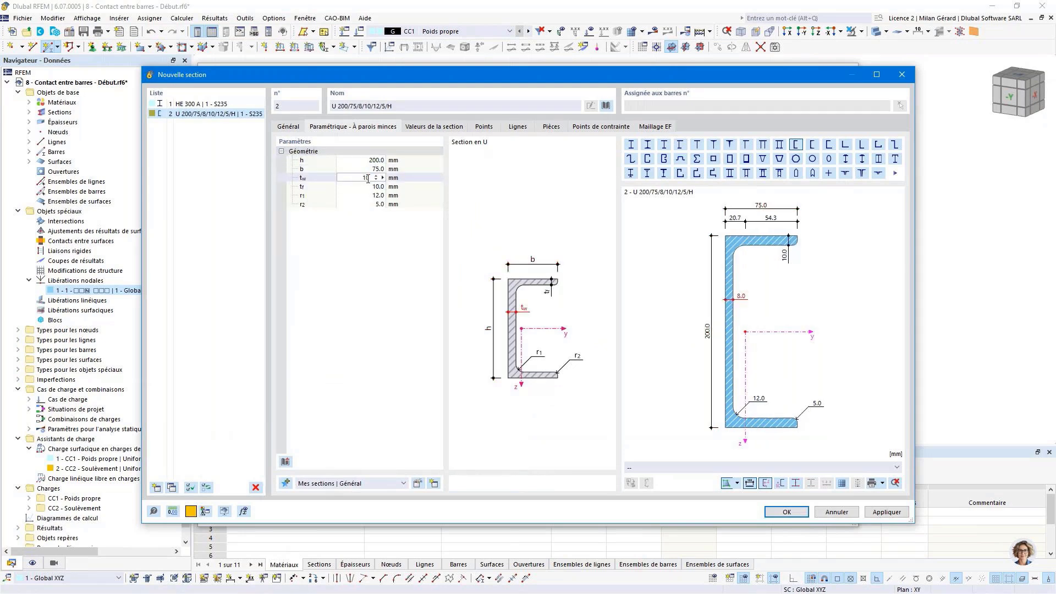
pyautogui.write('0')
pyautogui.click(374, 187)
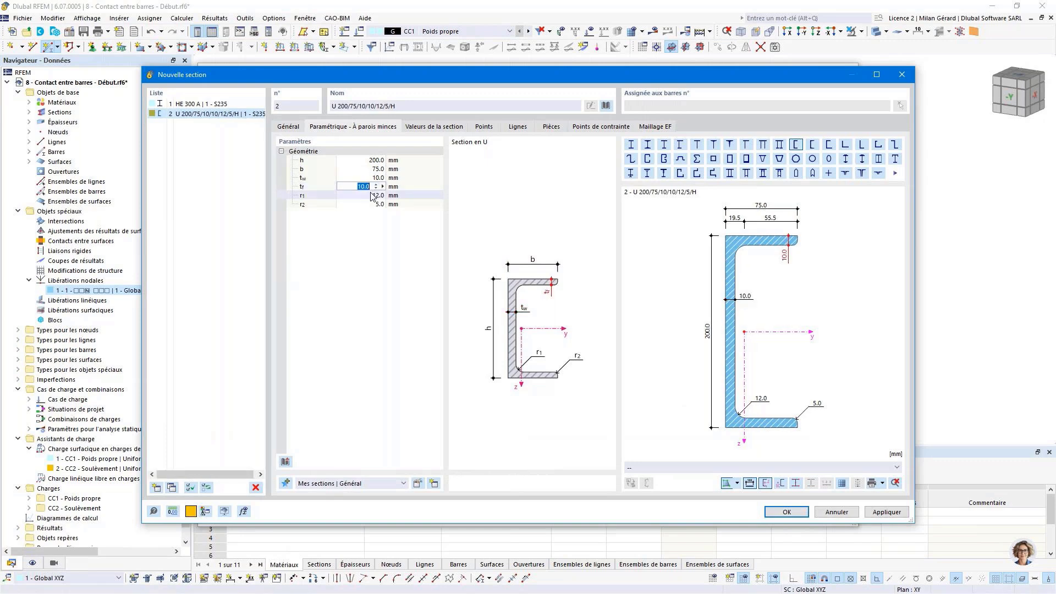
# Set the U section's radii r1 and r2 to 0 mm and accept the section and member settings
pyautogui.click(373, 196)
pyautogui.write('0')
pyautogui.click(373, 204)
pyautogui.write('0')
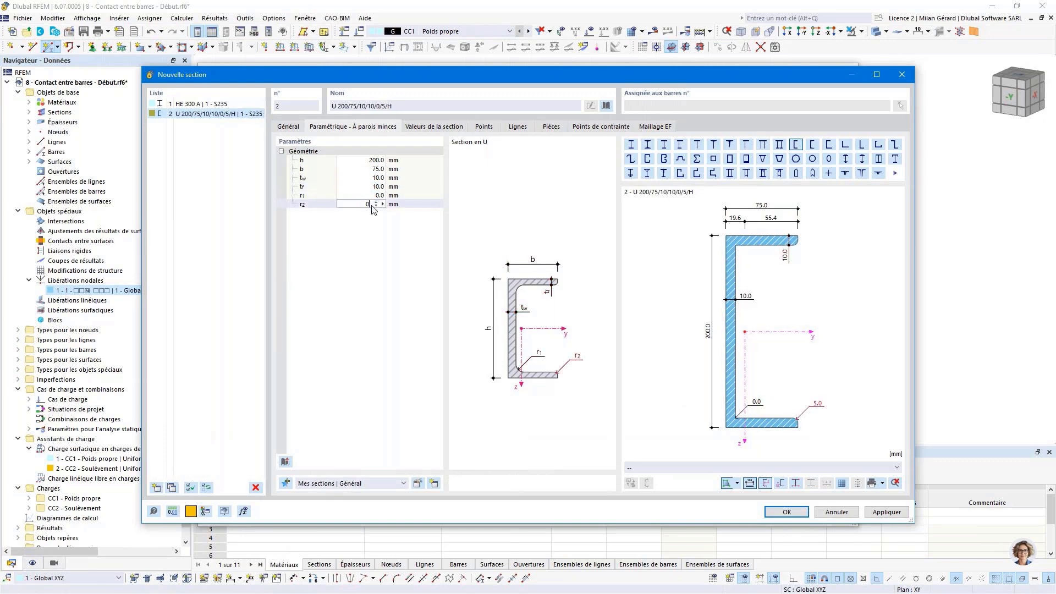
pyautogui.press('Return')
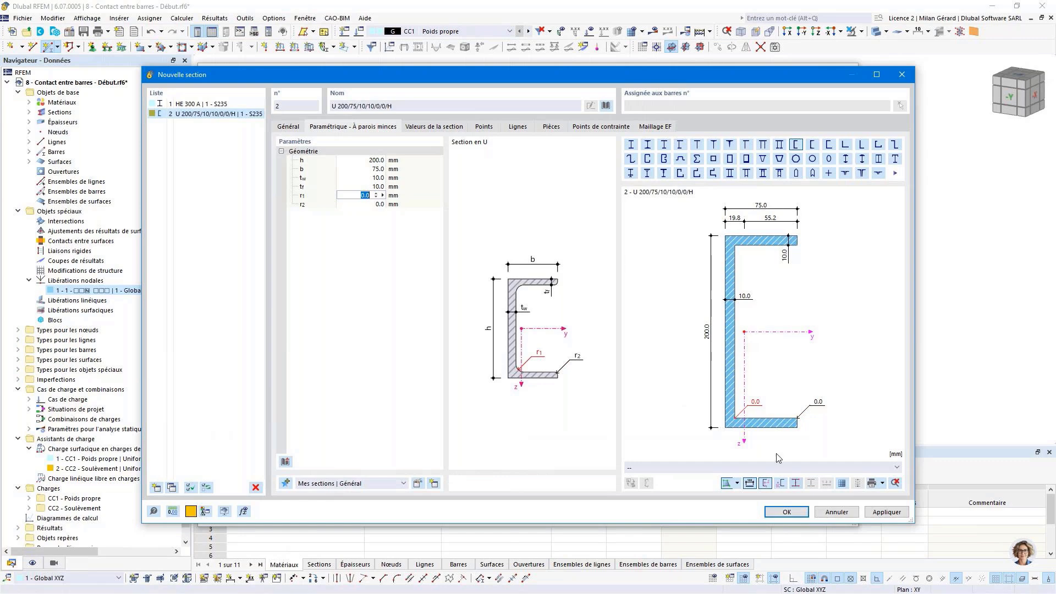
pyautogui.click(801, 519)
pyautogui.click(789, 516)
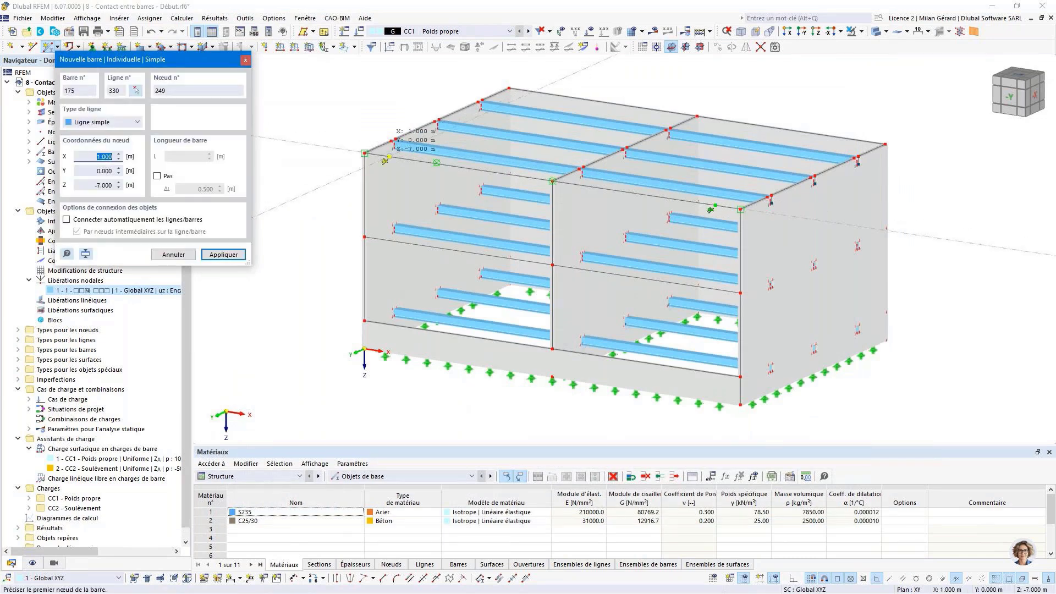
# Place the U member across the top-level beams from X 1, Y 0, Z -7 m to the opposite top edge, 10 m long
pyautogui.click(385, 160)
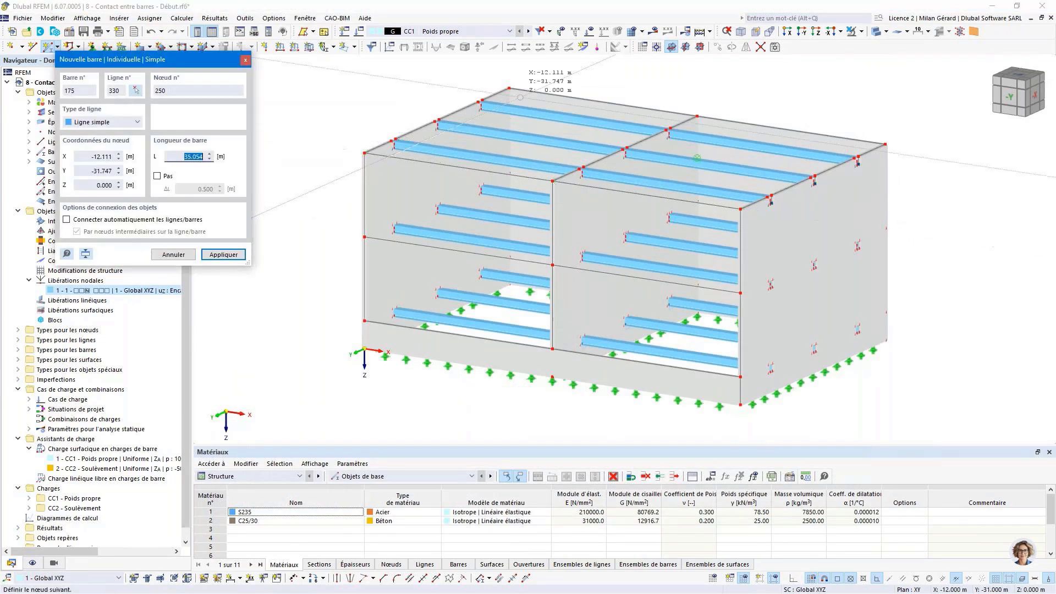
pyautogui.click(570, 79)
pyautogui.press('Escape')
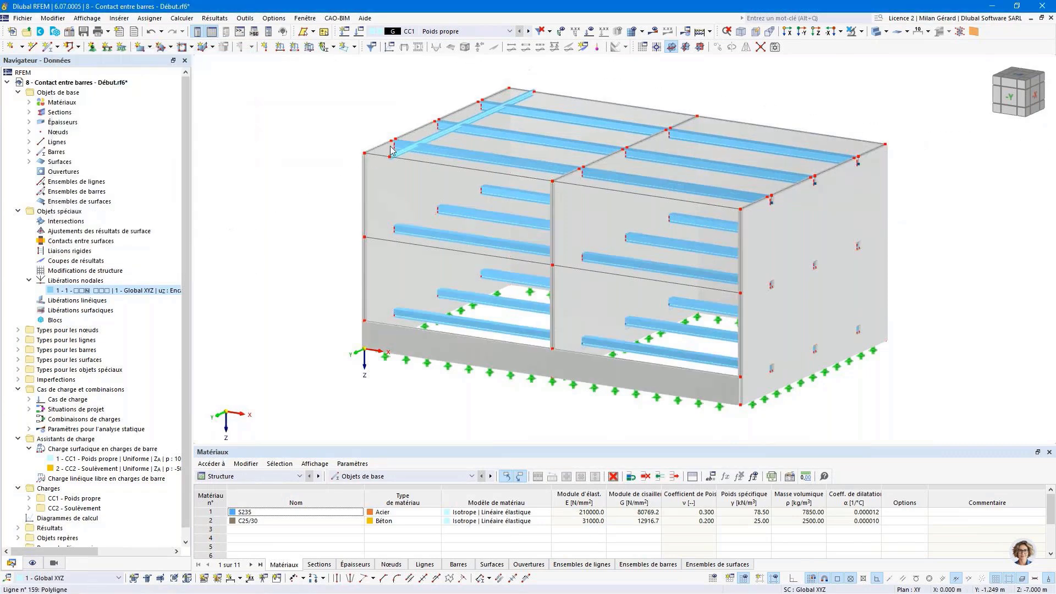
# Move the U member 0.1 m upward (Z -0.1 m) without copying it, so it rests on the beams
pyautogui.scroll(5, 398, 144)
pyautogui.scroll(3, 398, 216)
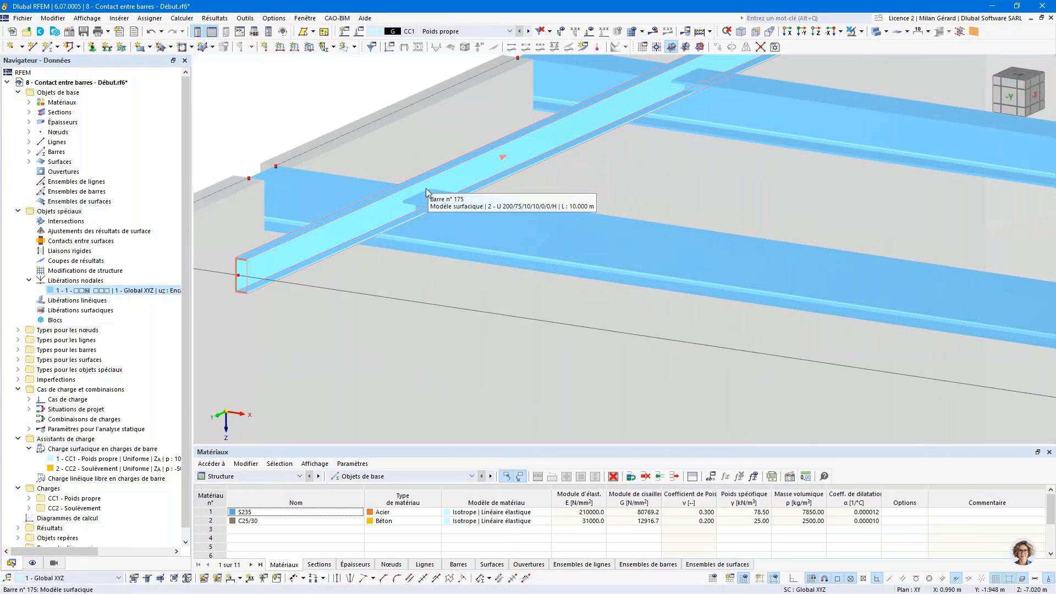
pyautogui.scroll(-3, 395, 197)
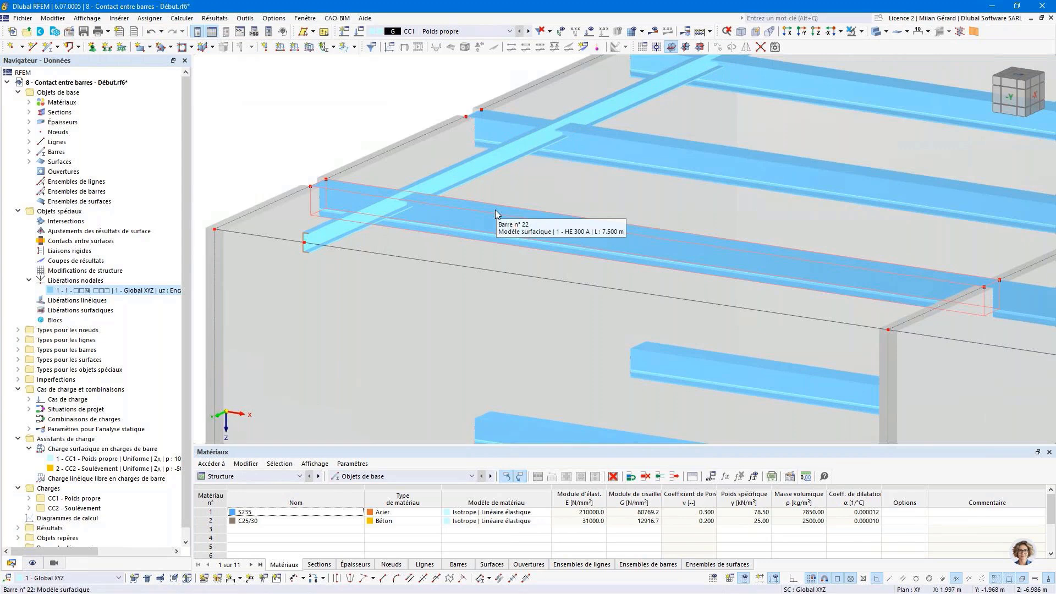
pyautogui.click(500, 151)
pyautogui.click(720, 48)
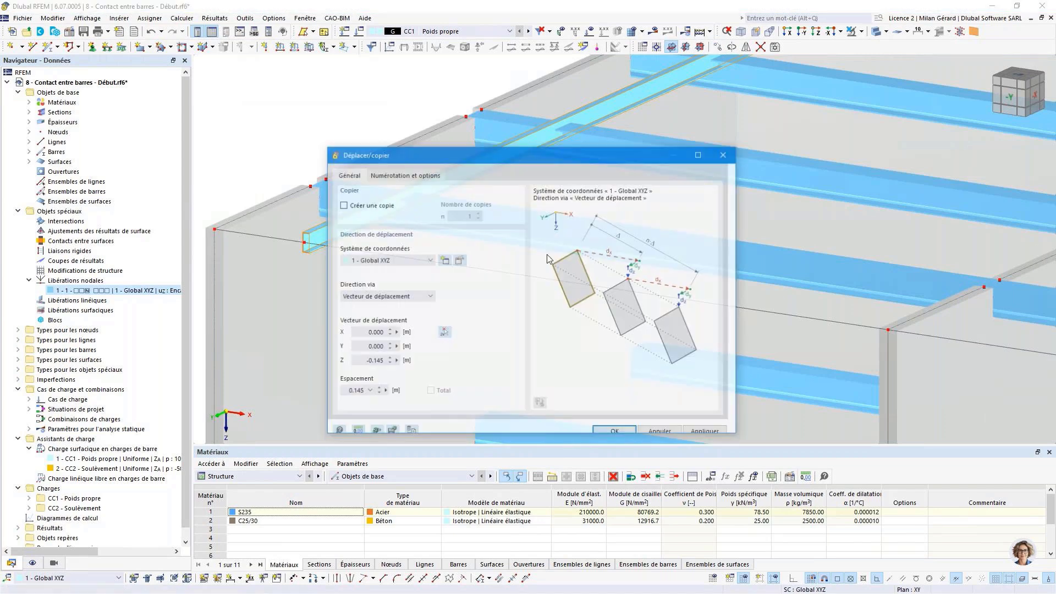
pyautogui.write('-')
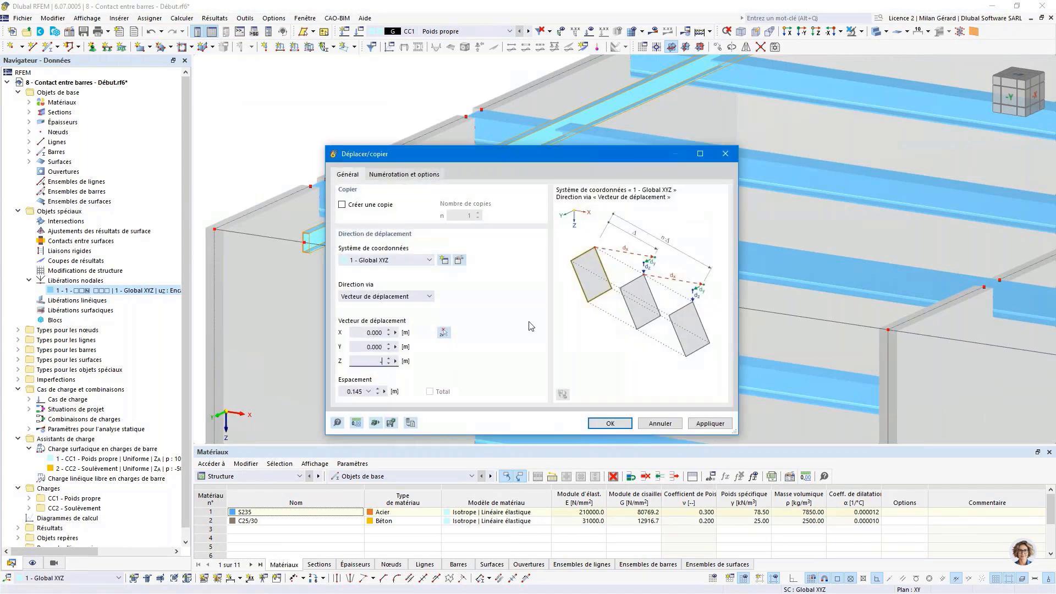
pyautogui.write('0.1')
pyautogui.click(361, 347)
pyautogui.click(625, 427)
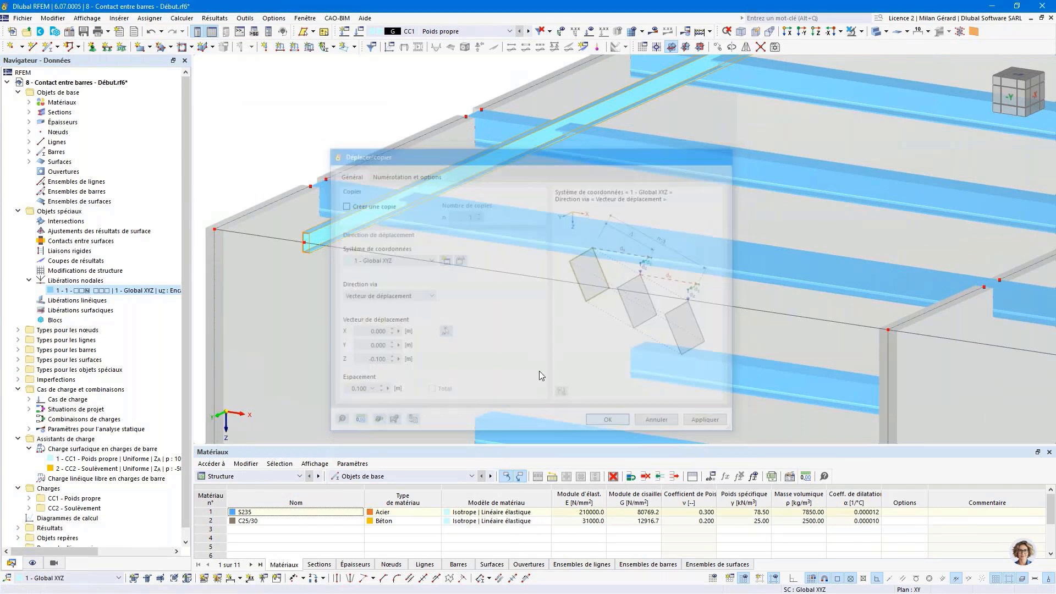
# Copy the U member 13 times along X at a spacing of 1 m, with zero displacement in Z
pyautogui.scroll(1, 404, 195)
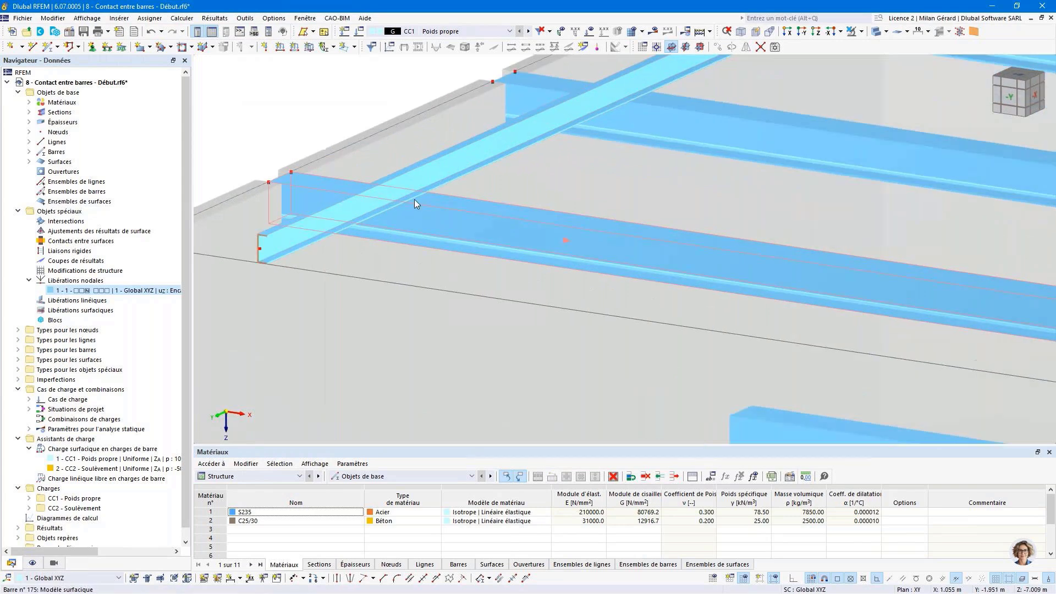
pyautogui.scroll(1, 413, 200)
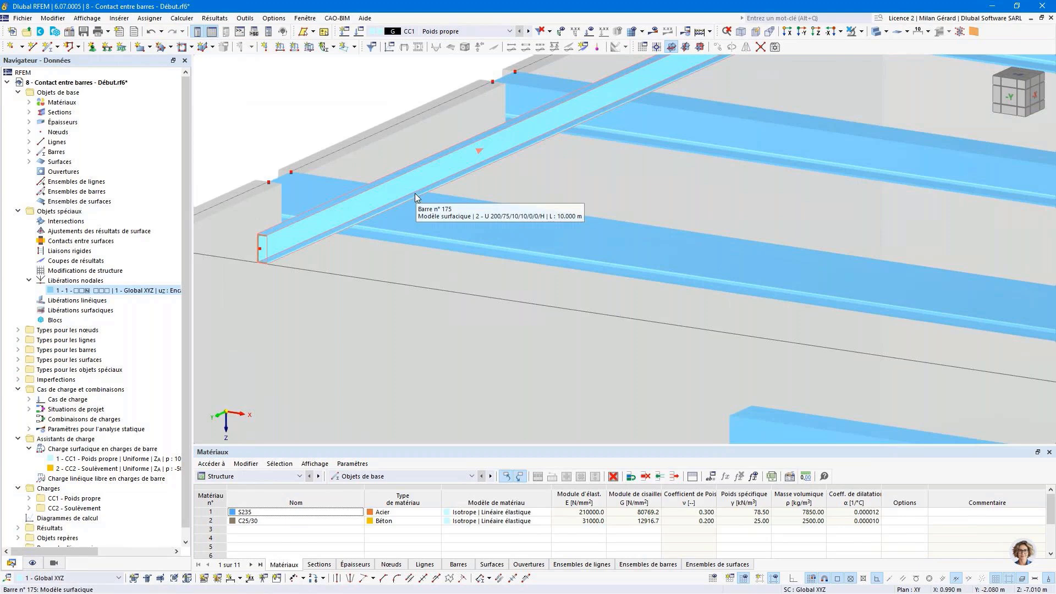
pyautogui.middleClick(417, 190)
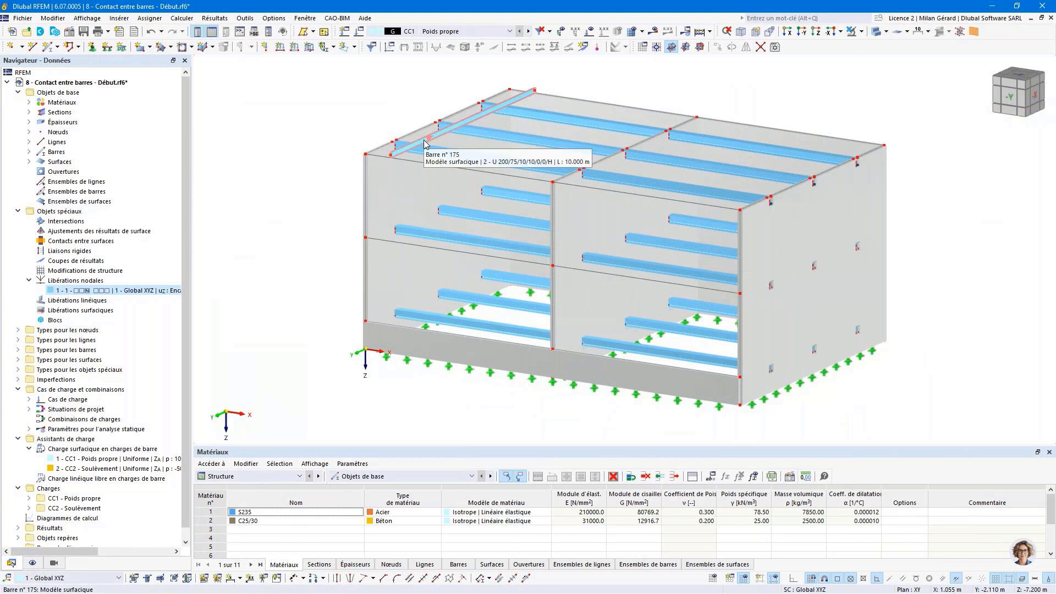
pyautogui.click(430, 138)
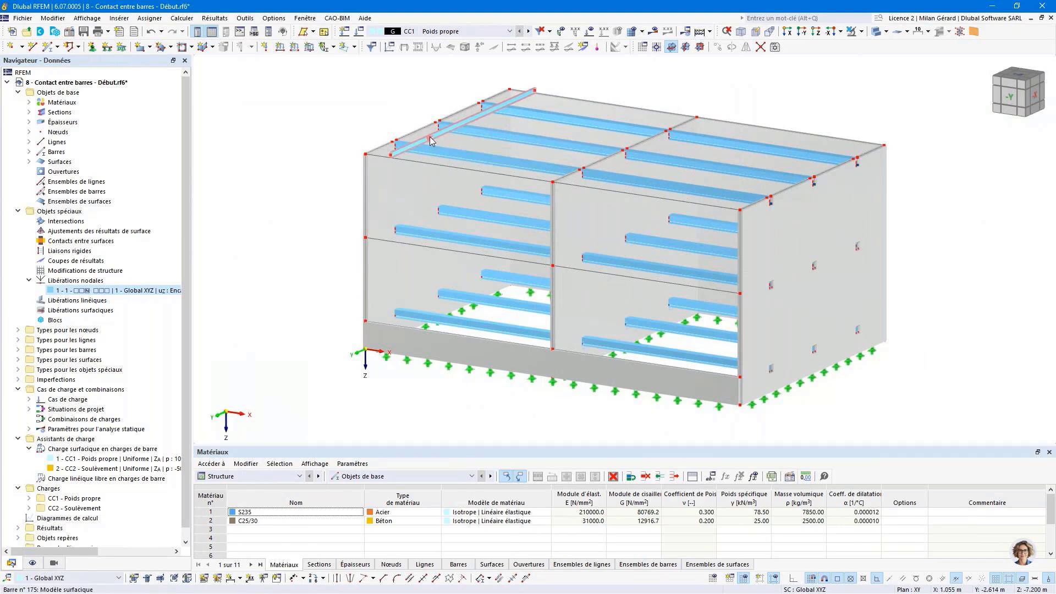
pyautogui.click(718, 47)
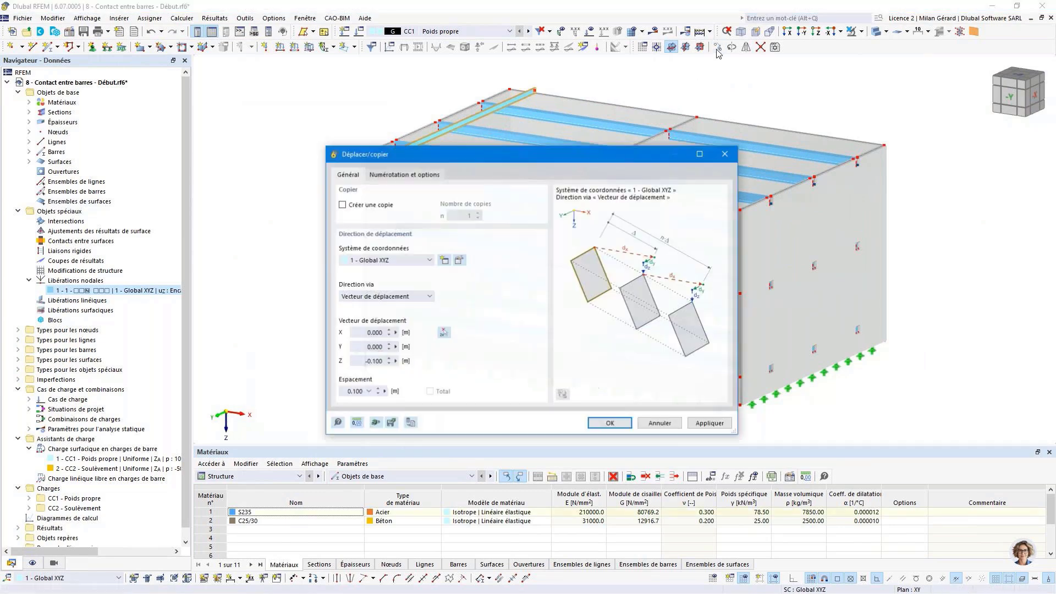
pyautogui.click(383, 202)
pyautogui.doubleClick(471, 215)
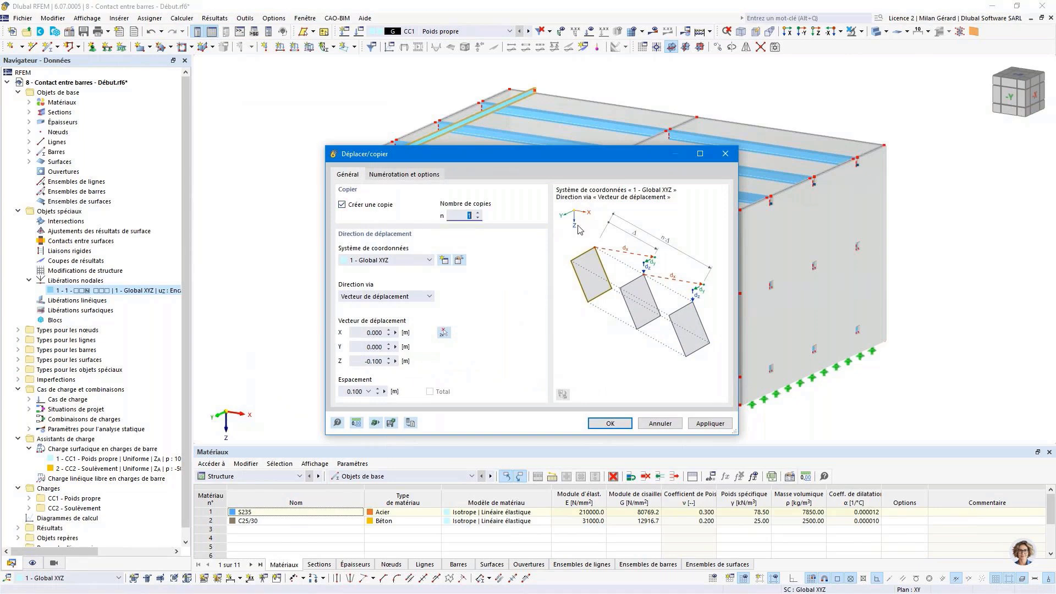
pyautogui.write('13')
pyautogui.doubleClick(373, 362)
pyautogui.write('0')
pyautogui.doubleClick(366, 333)
pyautogui.write('1')
pyautogui.press('Tab')
pyautogui.click(606, 424)
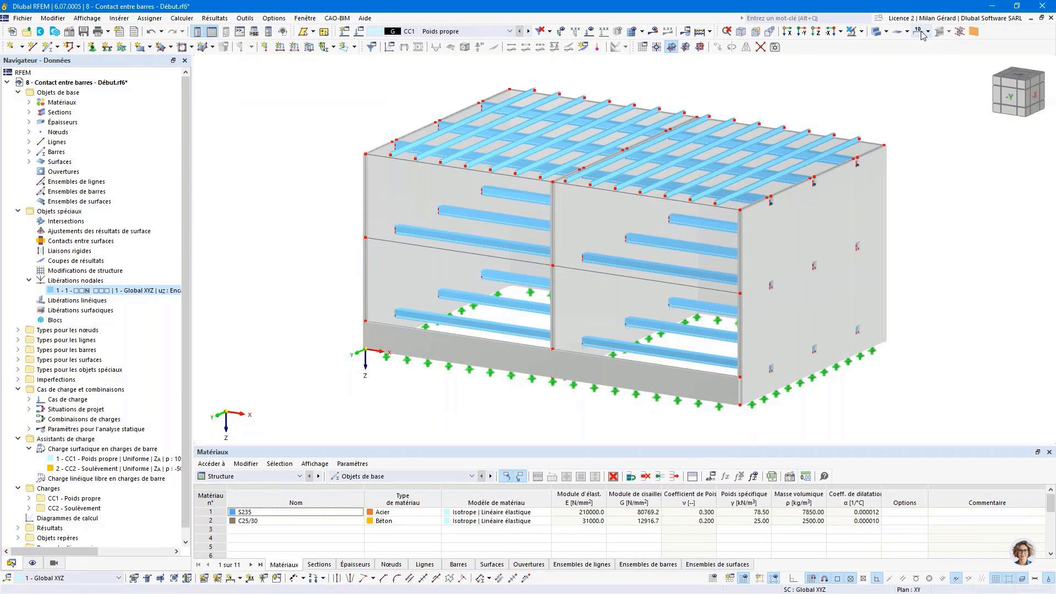
# Display the surface models of the members and inspect the ends of the U members above the beams
pyautogui.click(959, 32)
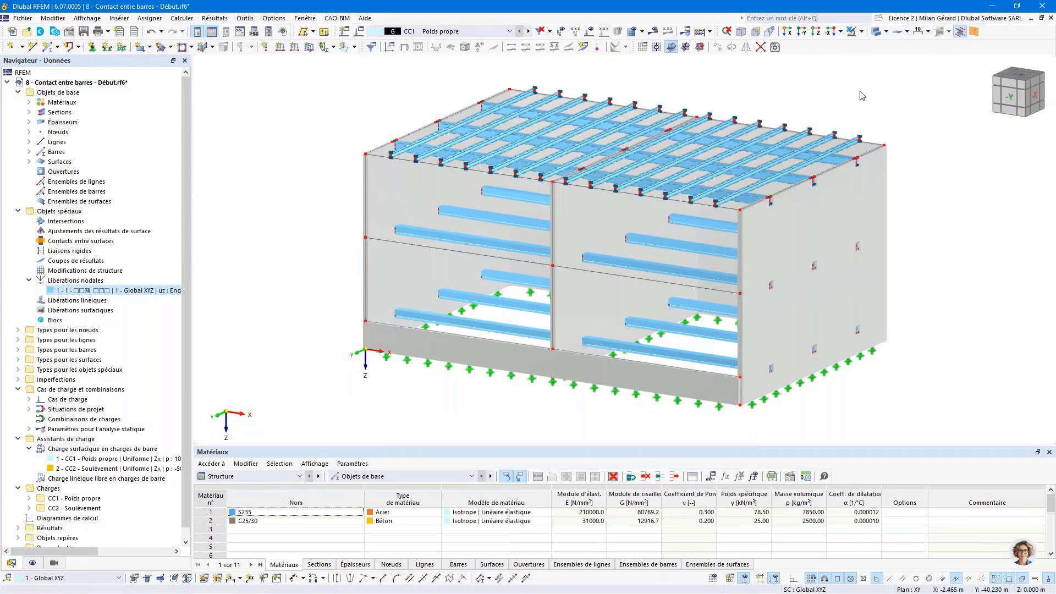
pyautogui.scroll(3, 419, 148)
pyautogui.scroll(5, 419, 148)
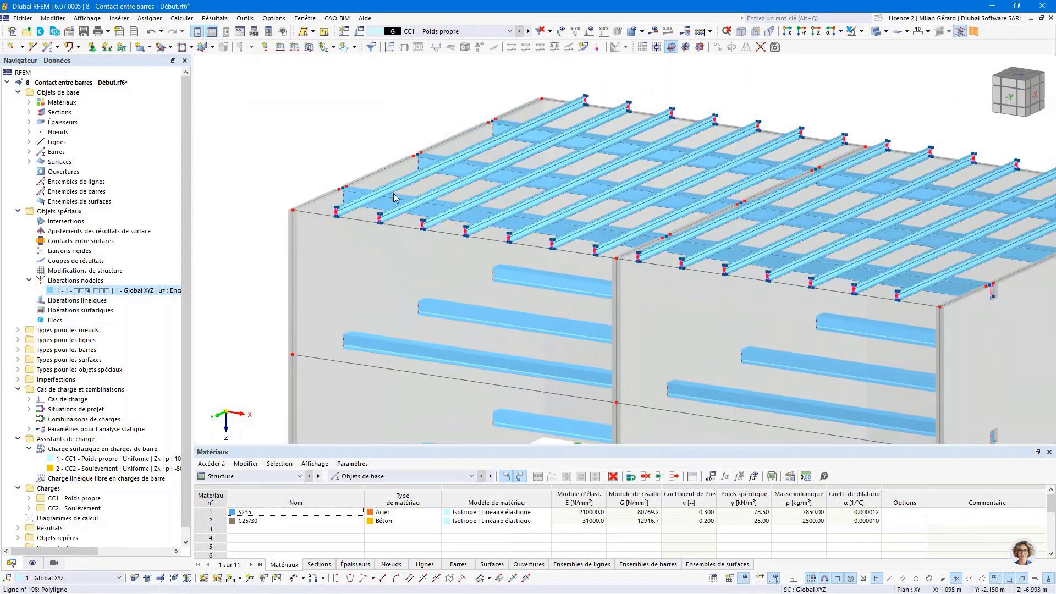
pyautogui.scroll(1, 391, 204)
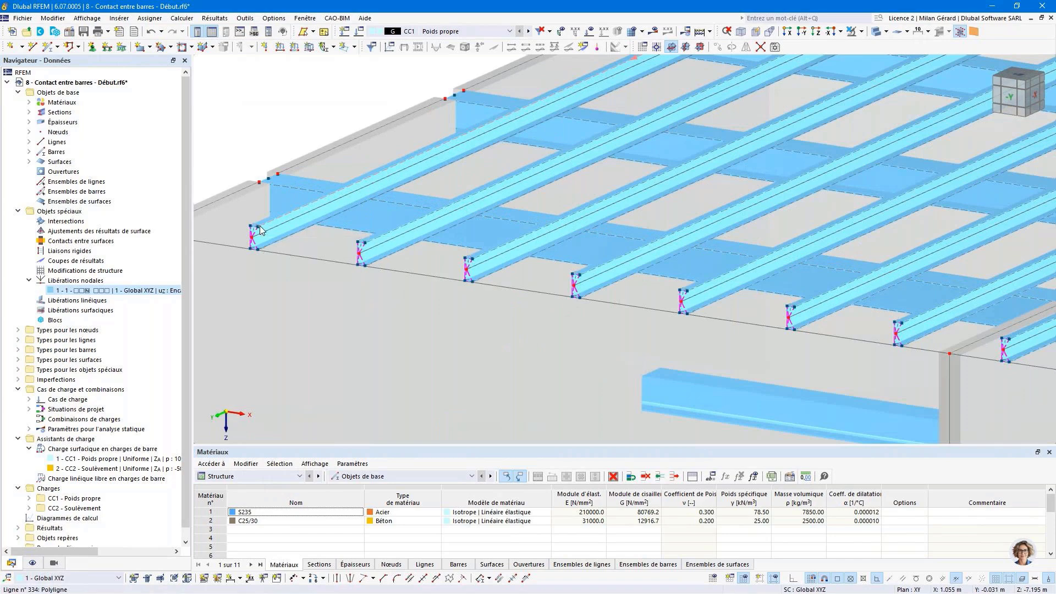
pyautogui.scroll(3, 261, 230)
pyautogui.scroll(-6, 261, 230)
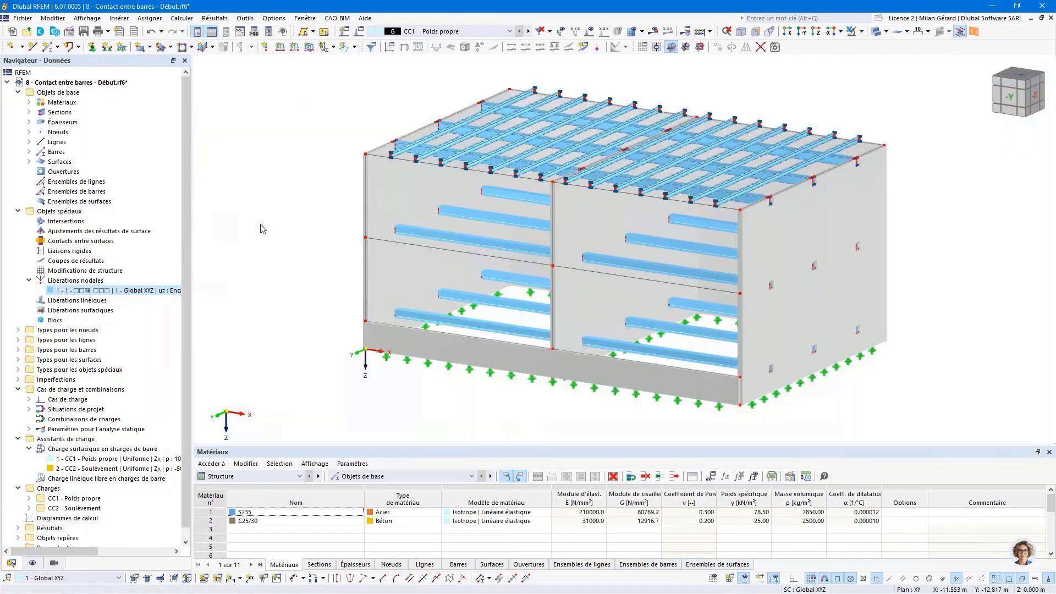
# Examine the end node and rigid links of the first U member on the top level
pyautogui.scroll(3, 380, 155)
pyautogui.scroll(5, 379, 155)
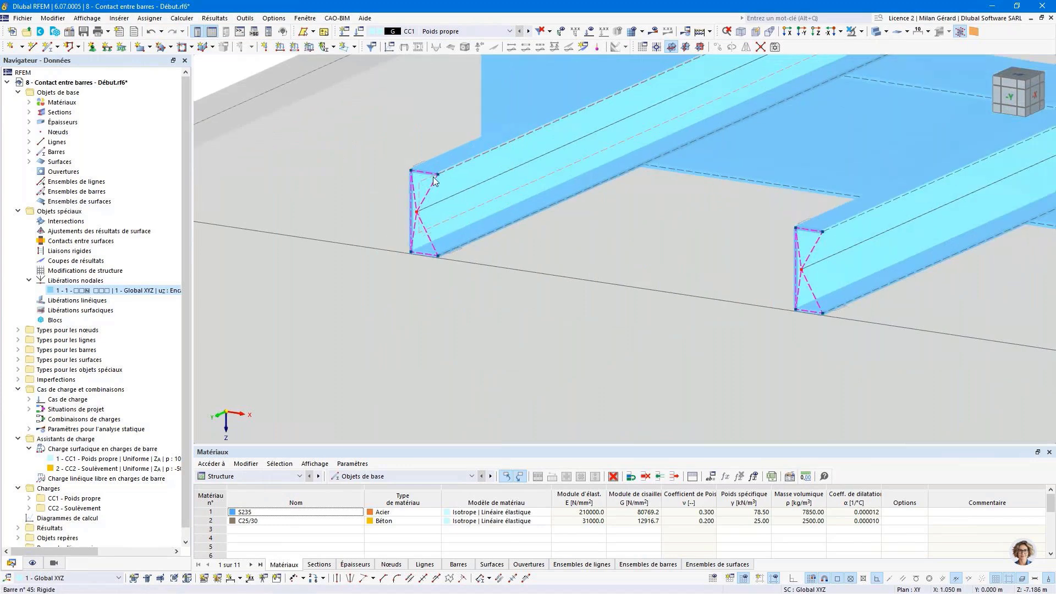
pyautogui.scroll(2, 431, 186)
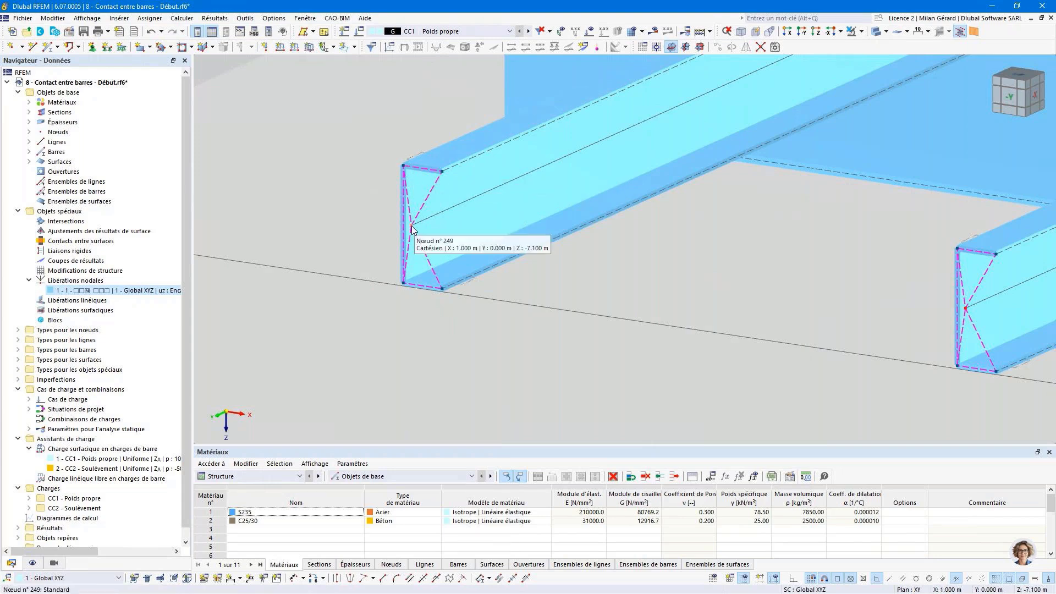
pyautogui.scroll(-5, 414, 230)
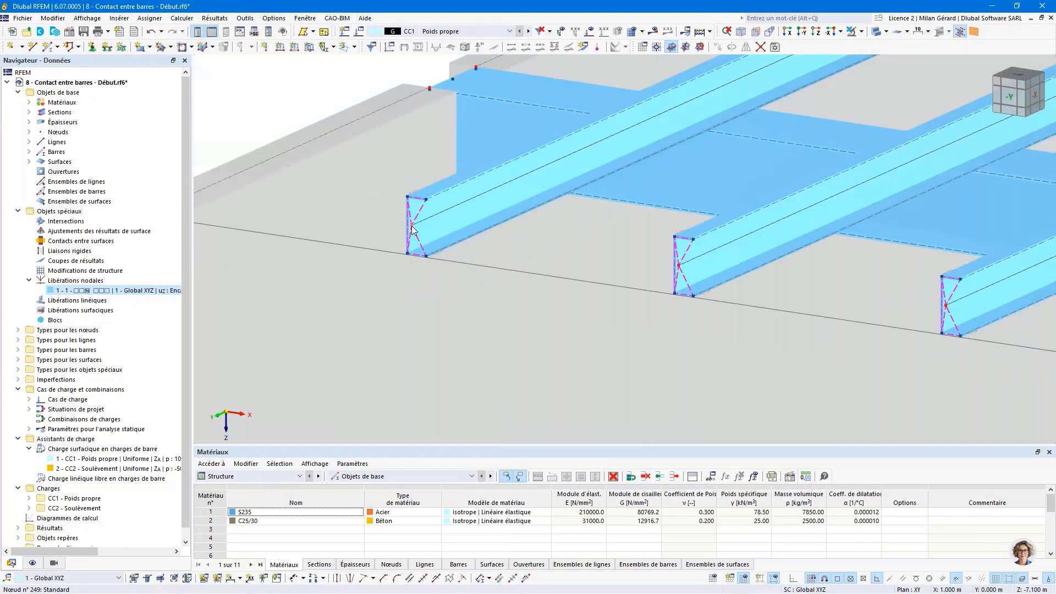
pyautogui.scroll(-5, 413, 229)
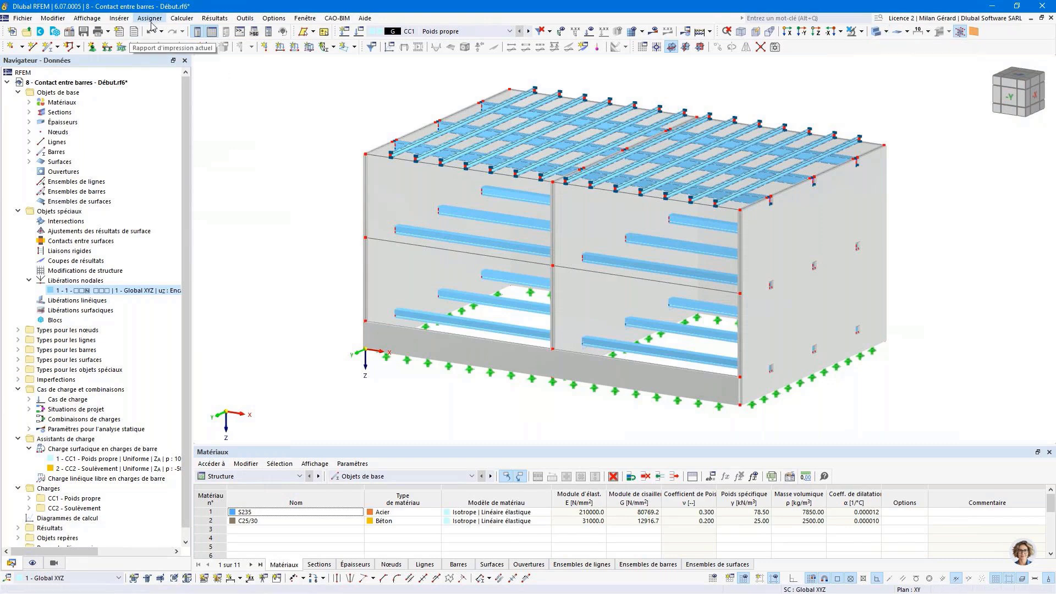
# In a new surface contact, define a contact type: perpendicular "Échec en traction", parallel "Rupture si le contact perpendiculaire aux surfaces est en échec"
pyautogui.click(119, 21)
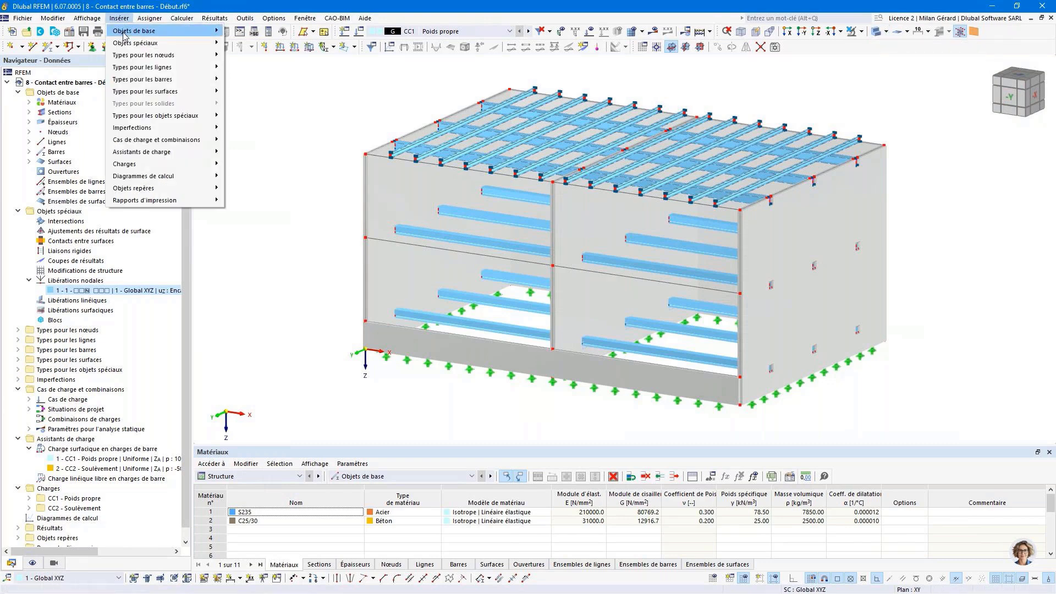
pyautogui.moveTo(159, 42)
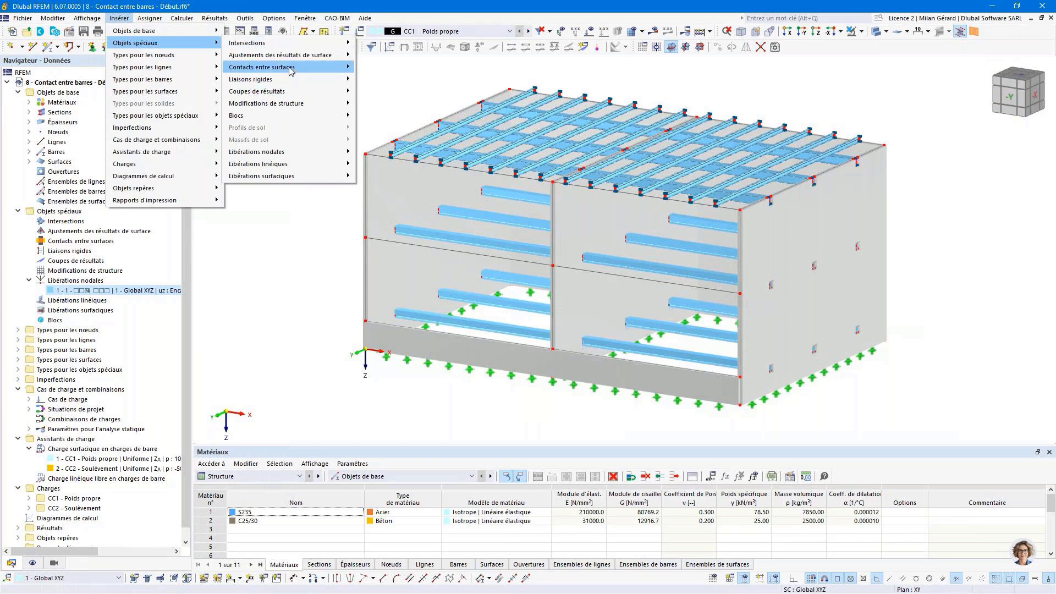
pyautogui.moveTo(327, 68)
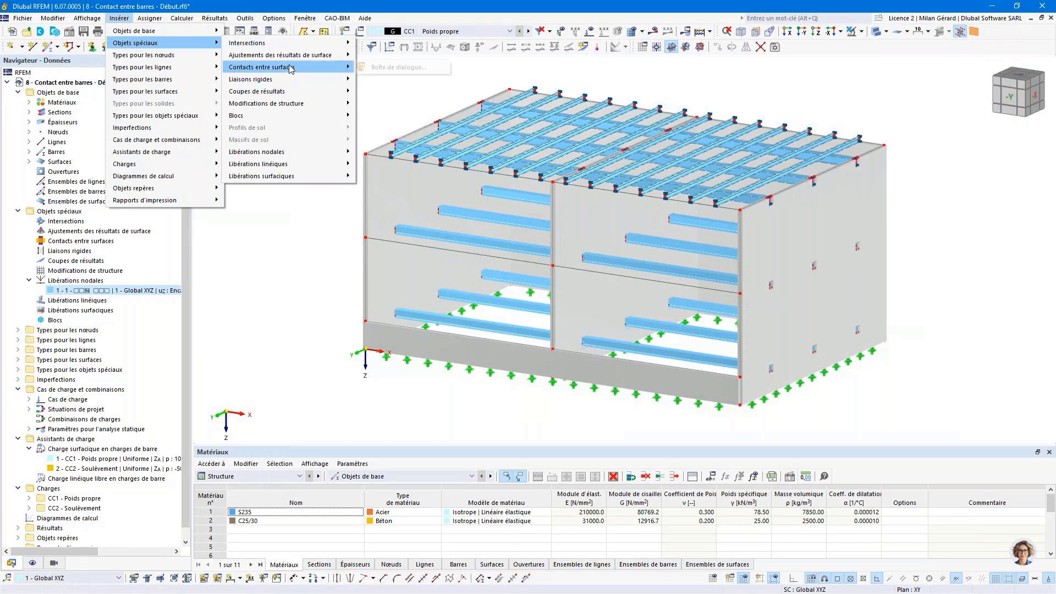
pyautogui.click(379, 70)
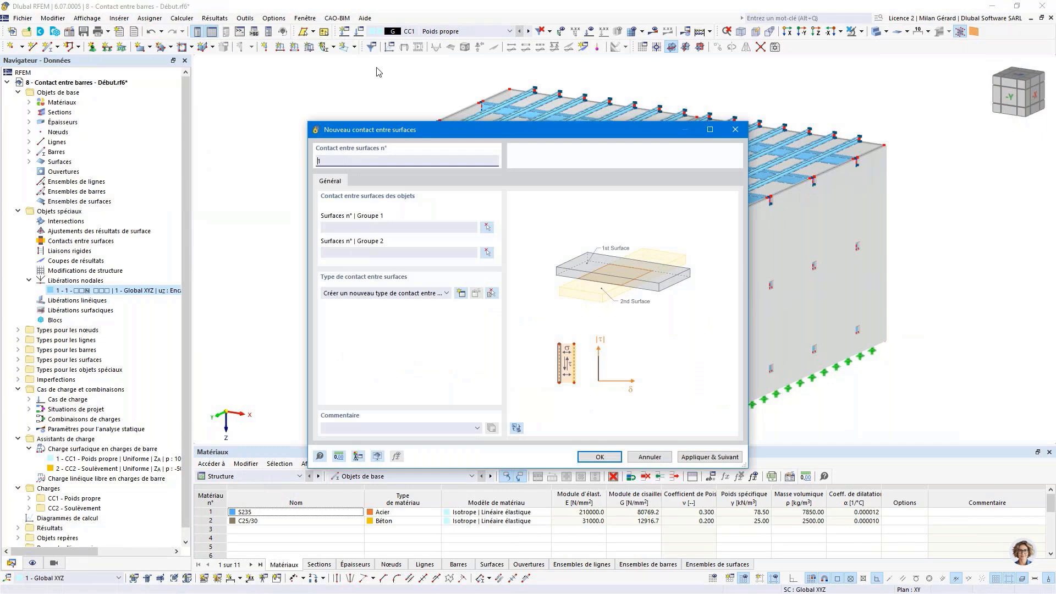
pyautogui.click(378, 297)
pyautogui.click(379, 297)
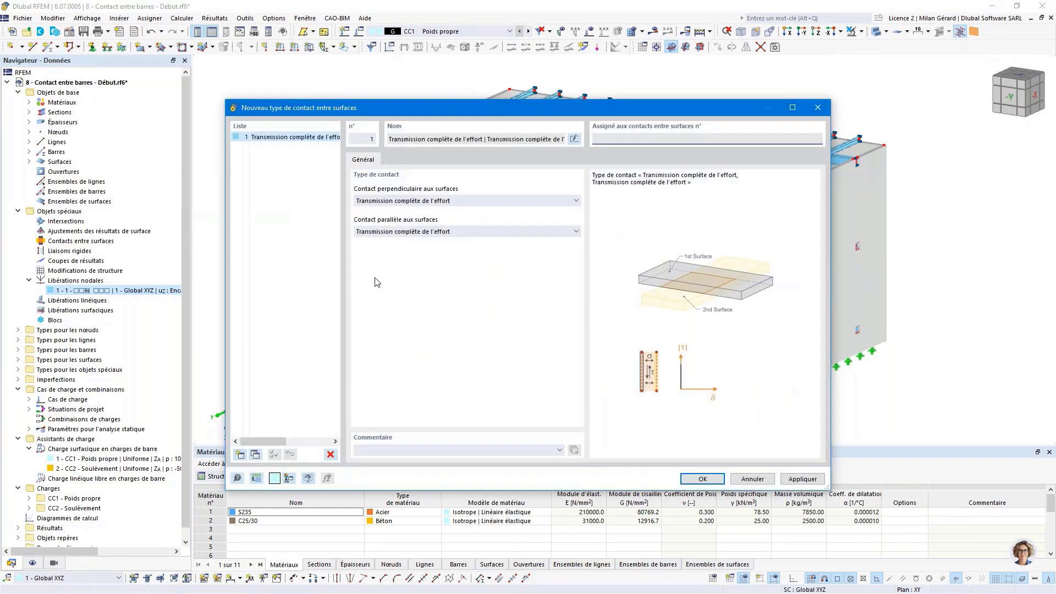
pyautogui.click(389, 203)
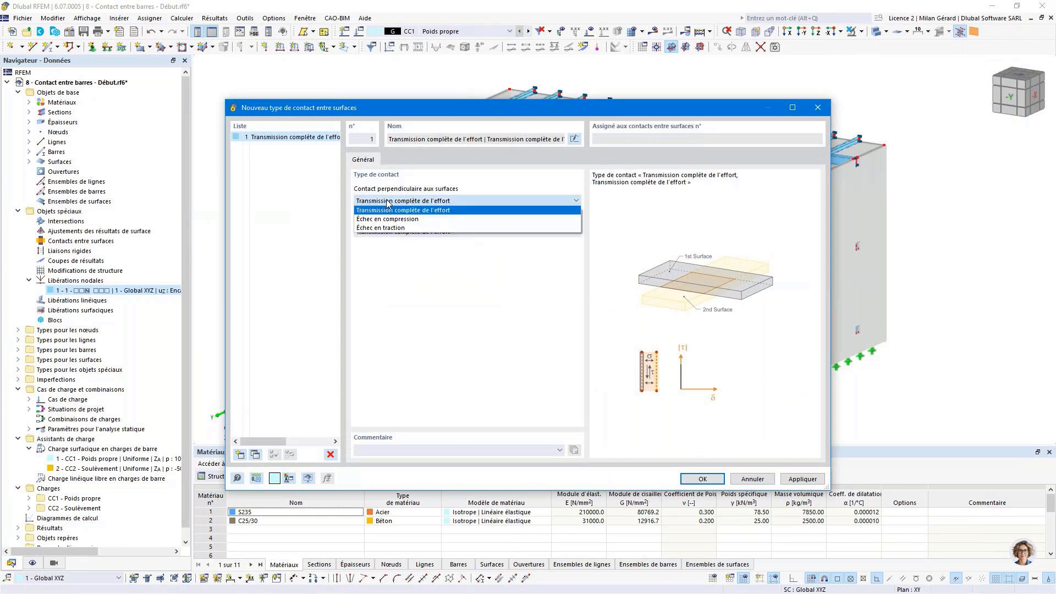
pyautogui.click(392, 228)
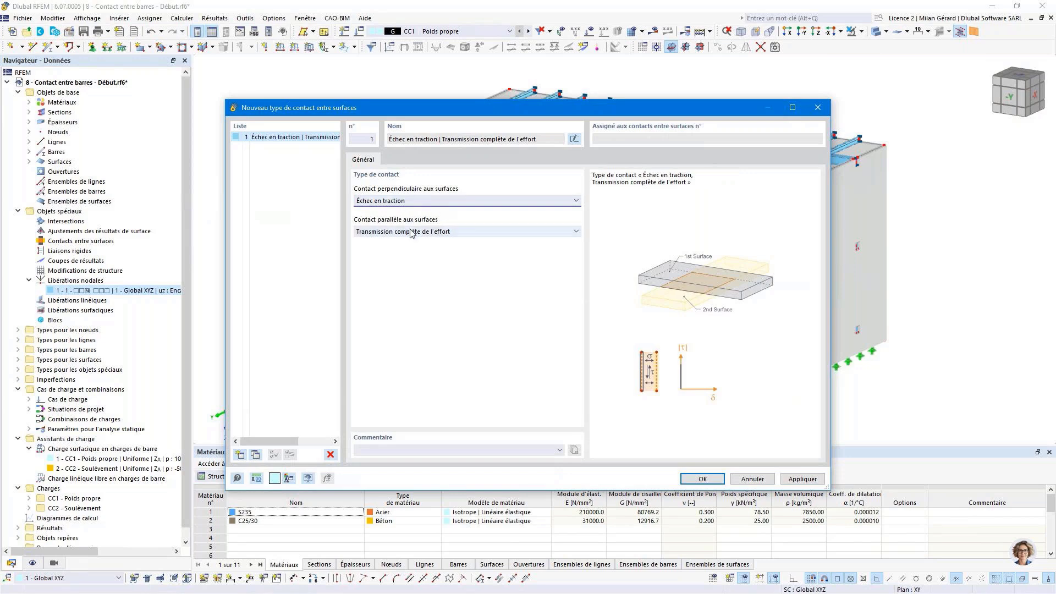
pyautogui.click(411, 231)
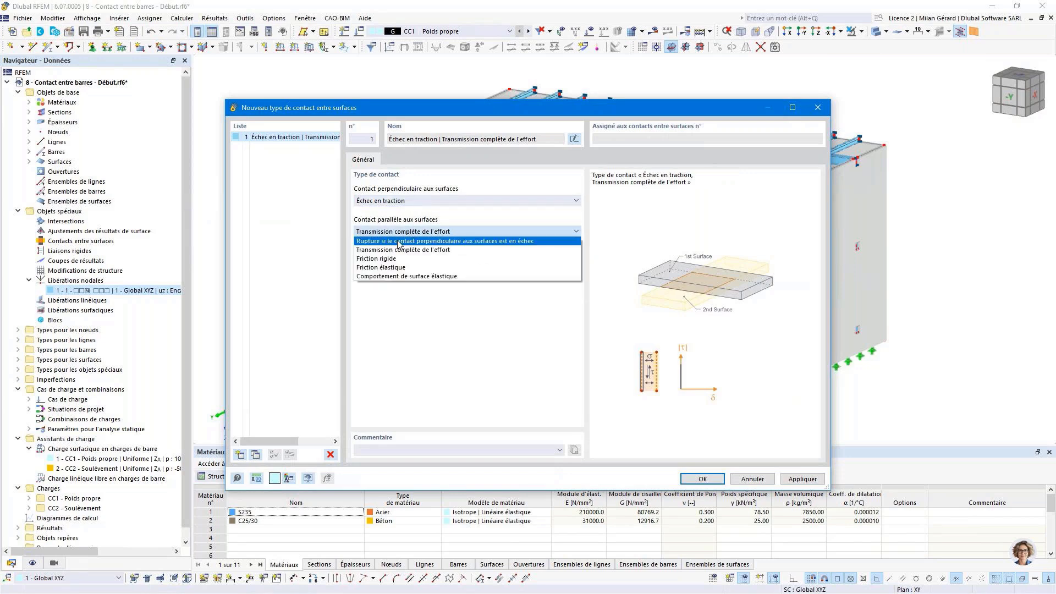
pyautogui.click(397, 244)
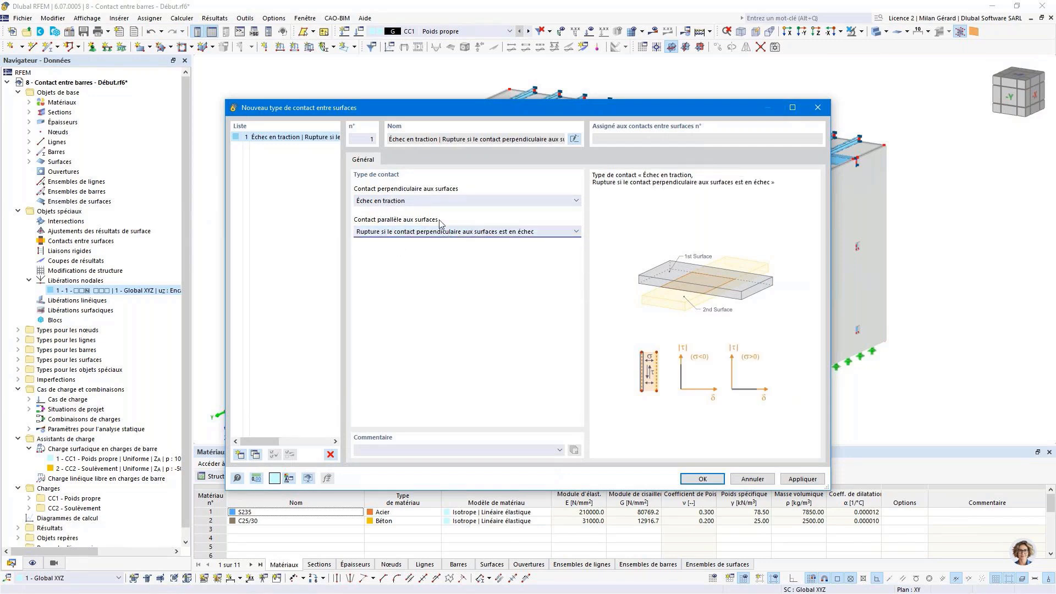
pyautogui.click(717, 479)
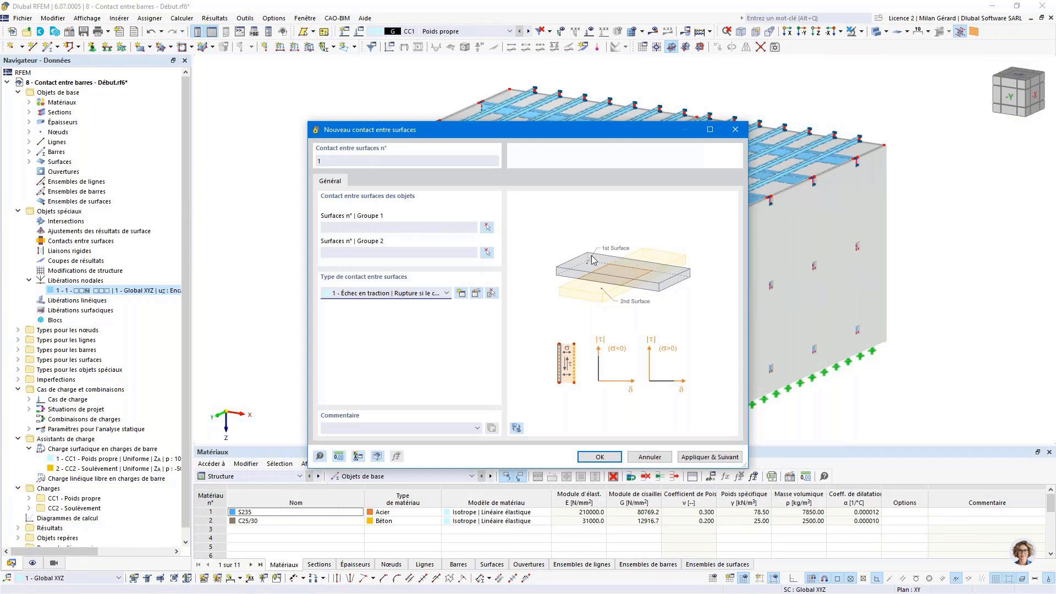
# Assign the lower flanges of all U members as surface group 1, isolating the 10 mm thick surfaces and selecting them in the -Y view
pyautogui.click(486, 228)
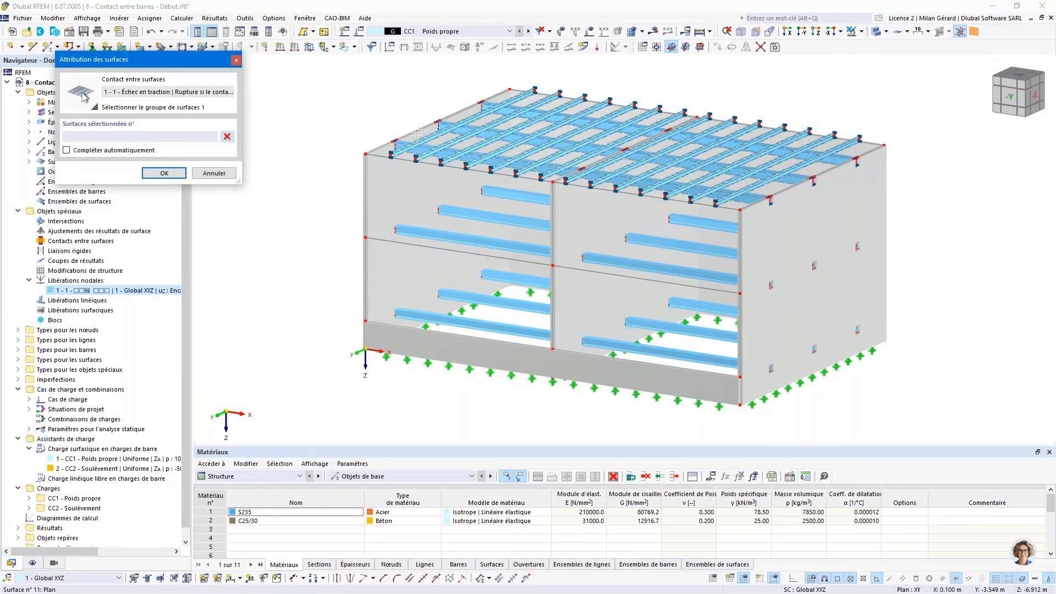
pyautogui.scroll(4, 419, 133)
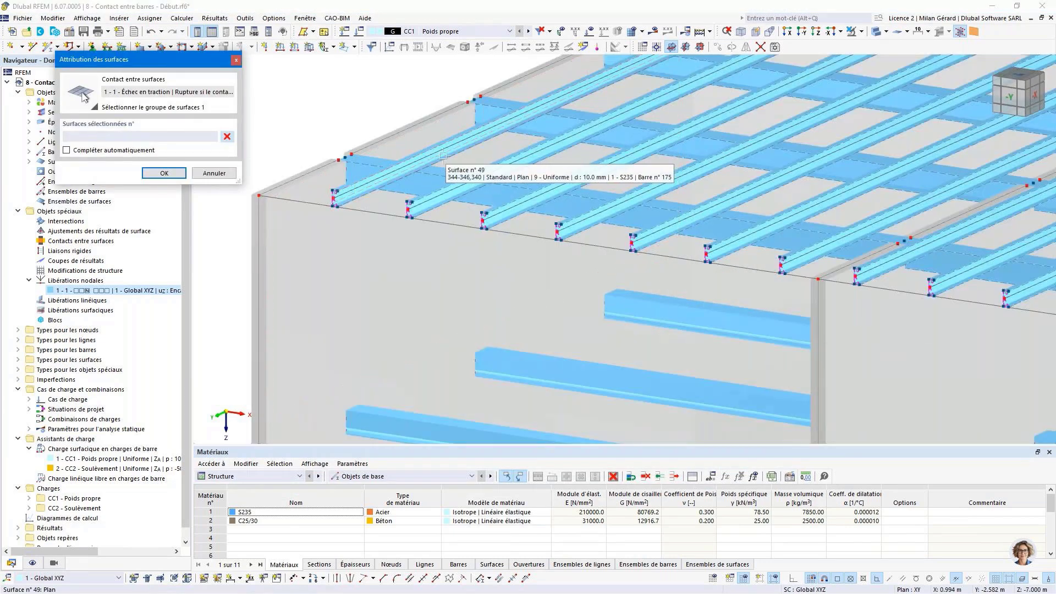
pyautogui.scroll(2, 434, 155)
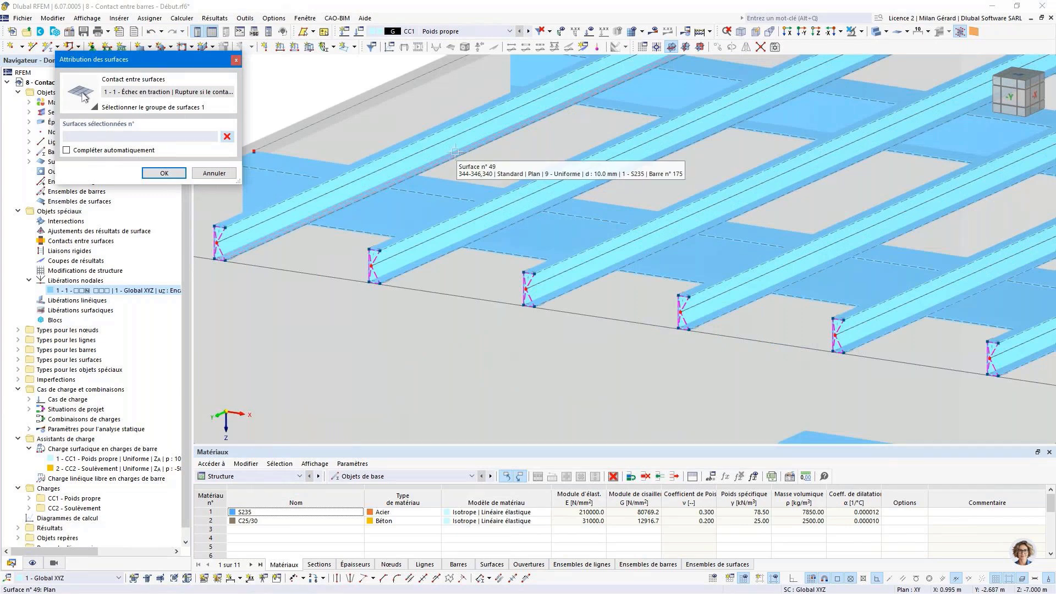
pyautogui.click(53, 562)
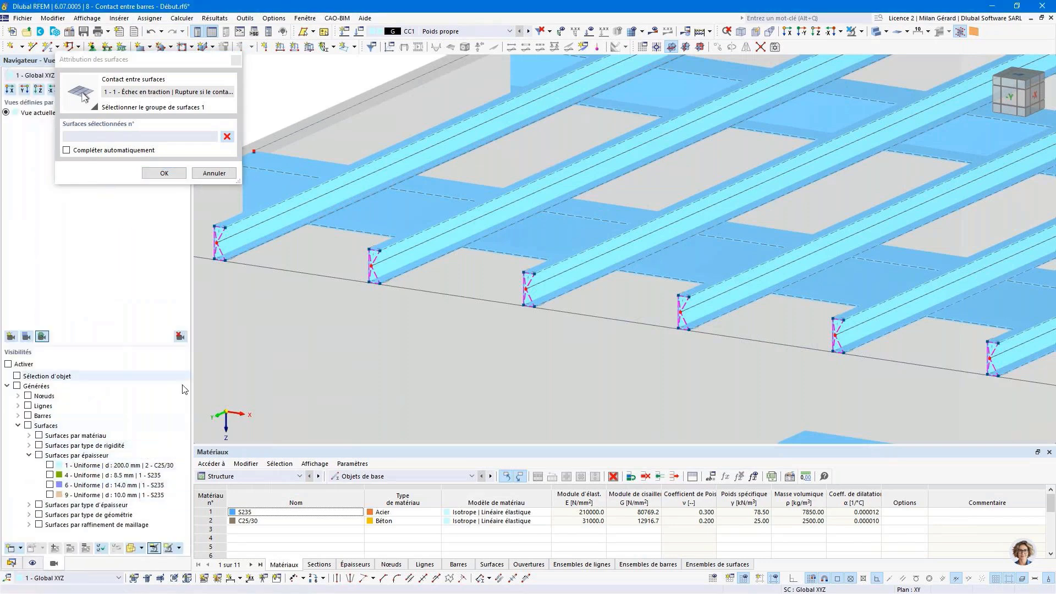
pyautogui.click(51, 495)
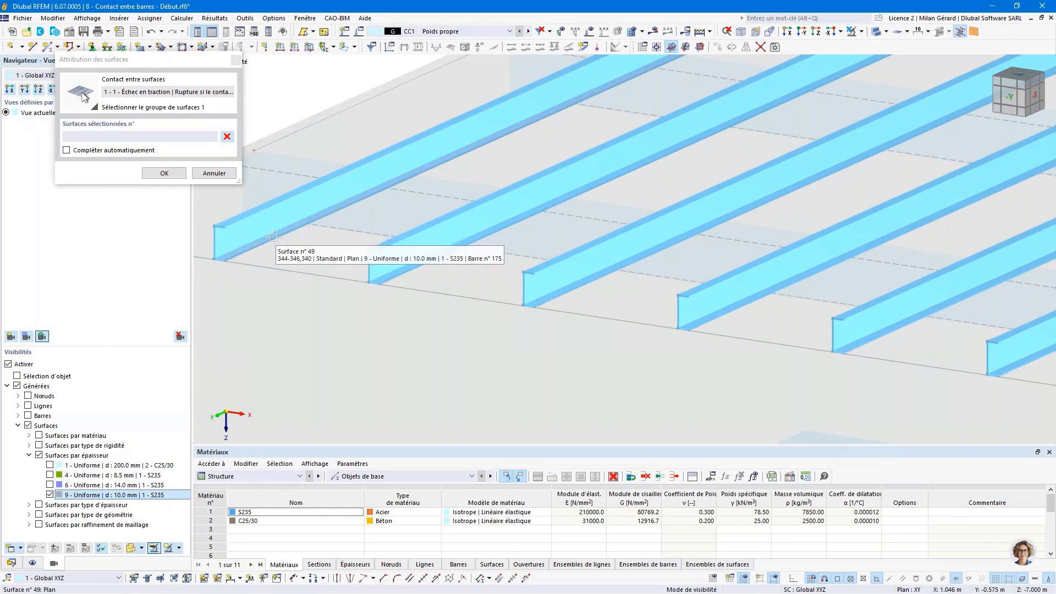
pyautogui.click(1037, 100)
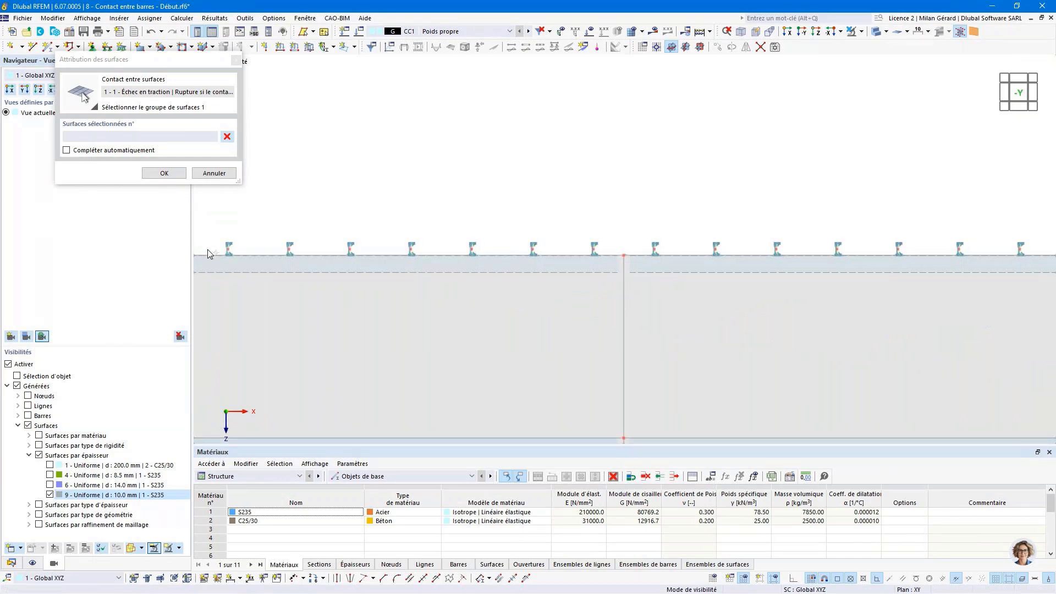
pyautogui.moveTo(208, 250); pyautogui.dragTo(1037, 274)
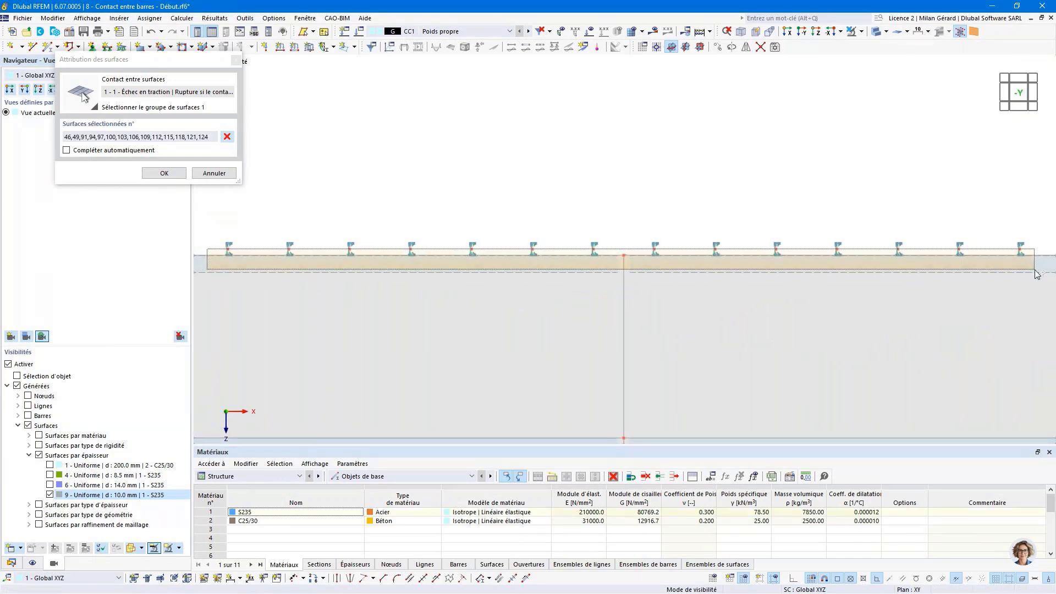
pyautogui.scroll(-1, 751, 237)
pyautogui.click(741, 32)
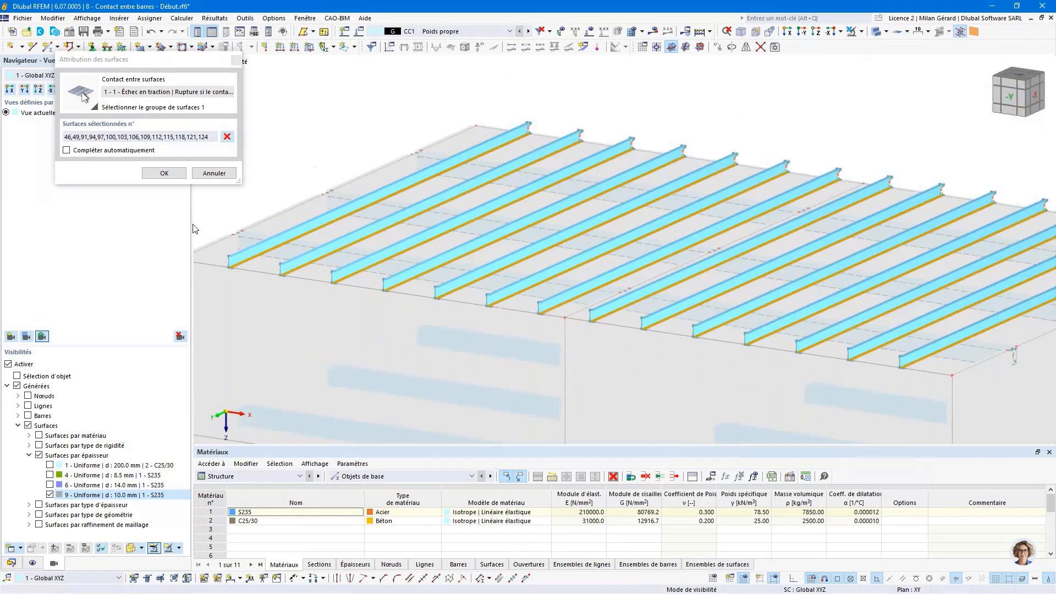
pyautogui.click(164, 174)
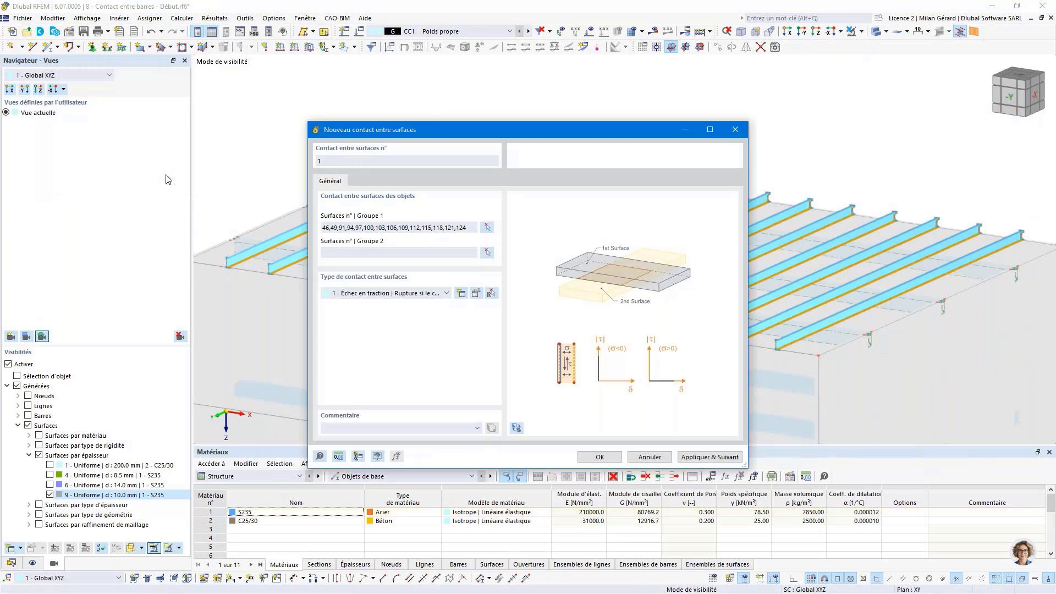
# Assign the upper flanges of the three top-level beam lines as surface group 2, isolating the 14 mm thick surfaces, and create the contact
pyautogui.click(487, 253)
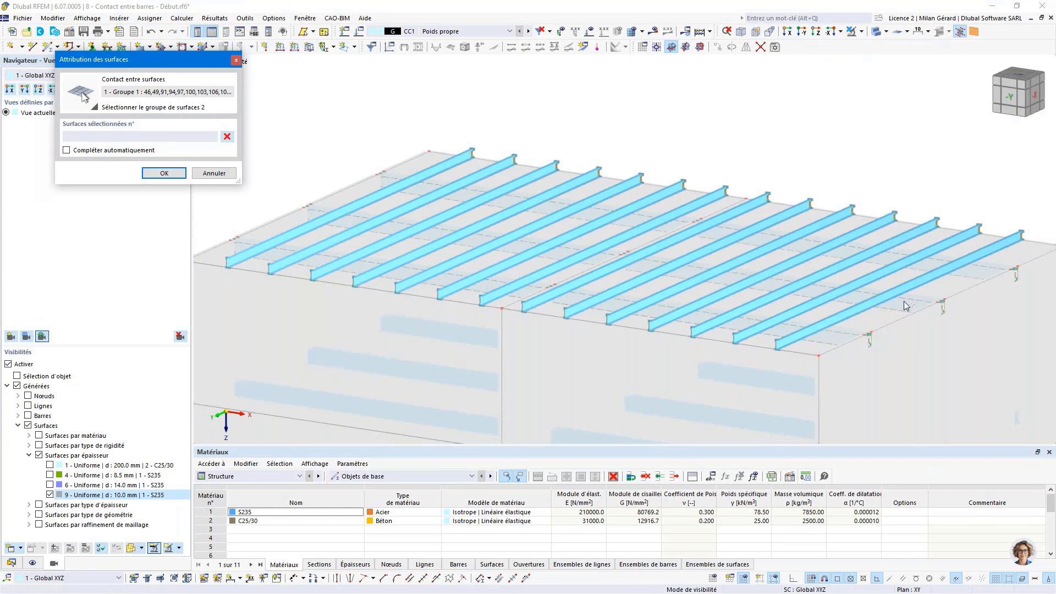
pyautogui.click(50, 494)
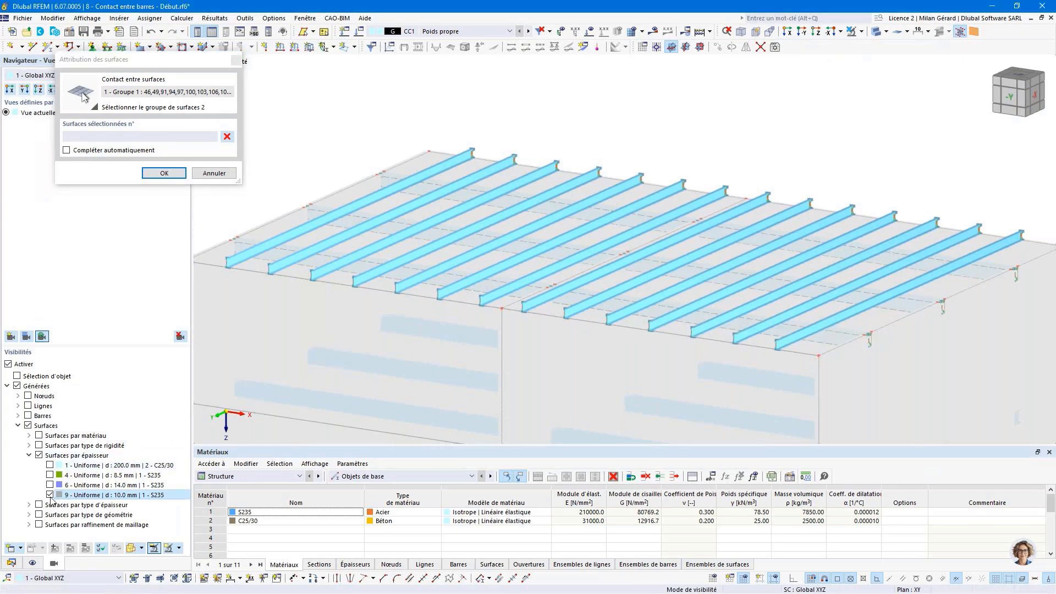
pyautogui.click(54, 487)
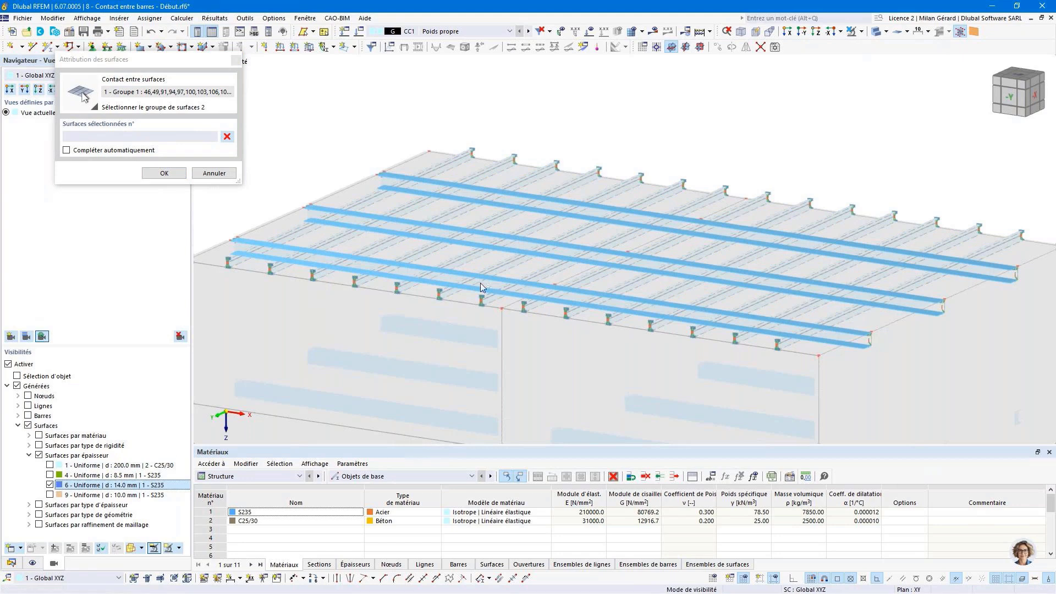
pyautogui.scroll(4, 571, 286)
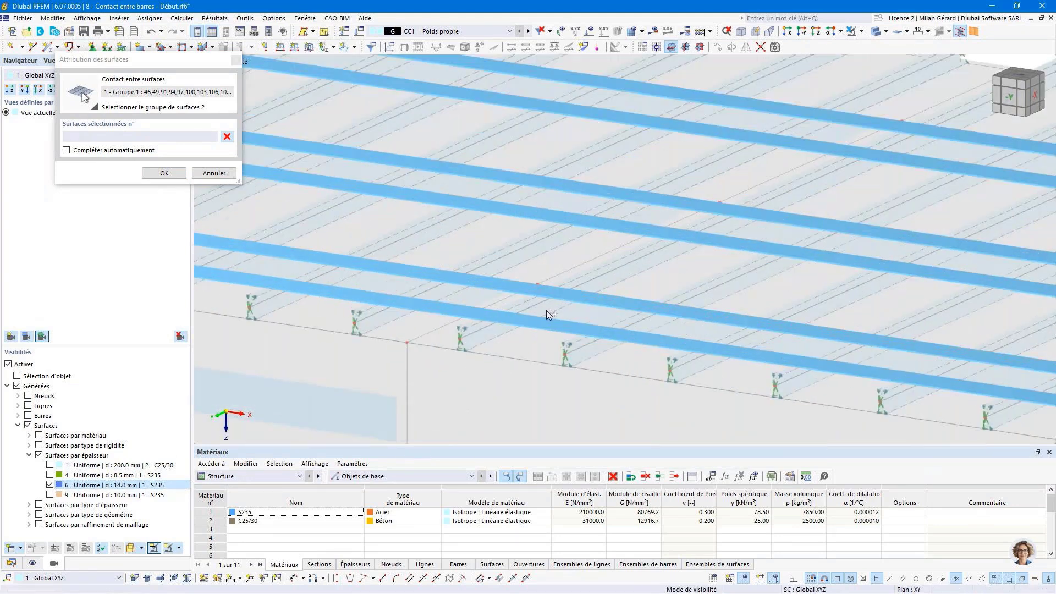
pyautogui.click(539, 285)
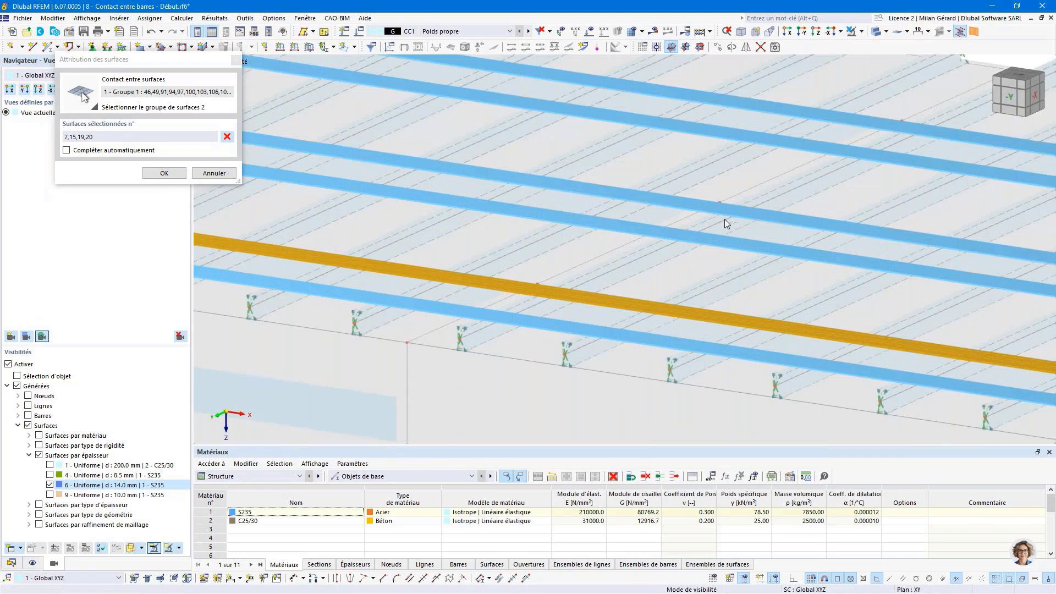
pyautogui.moveTo(725, 219); pyautogui.dragTo(691, 186)
pyautogui.moveTo(908, 142); pyautogui.dragTo(873, 99)
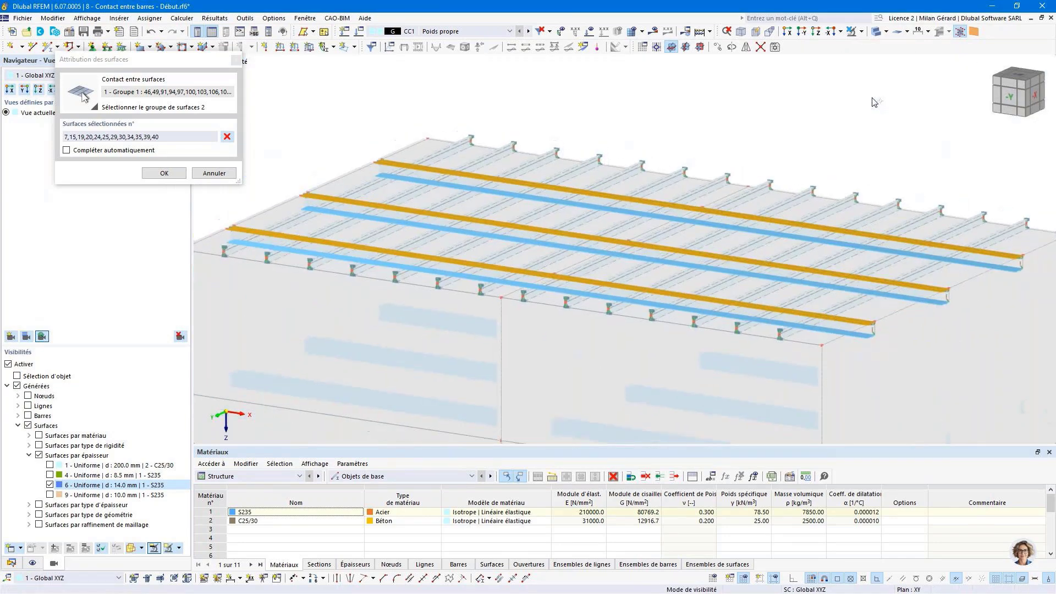
pyautogui.click(164, 173)
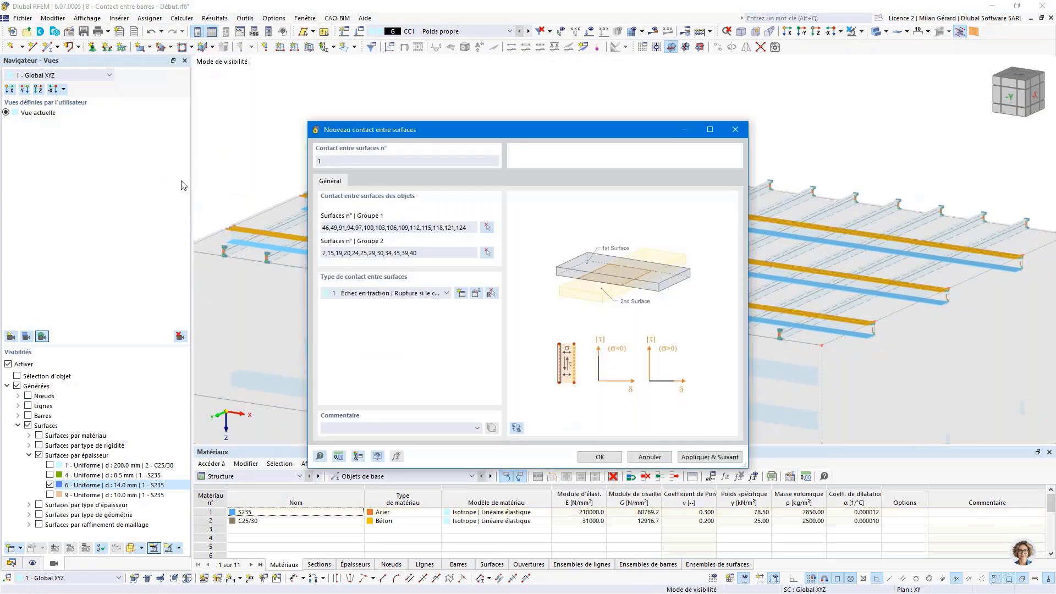
pyautogui.click(598, 457)
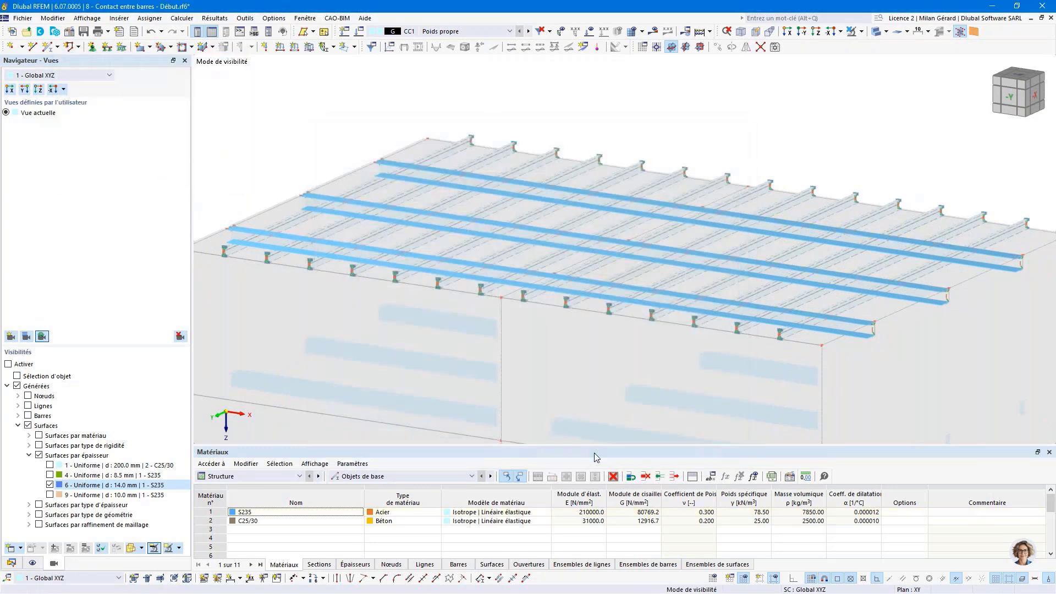
# Display the whole model in wireframe without the members' surface models and inspect the surface contacts between the U members and beams
pyautogui.click(861, 31)
pyautogui.click(876, 127)
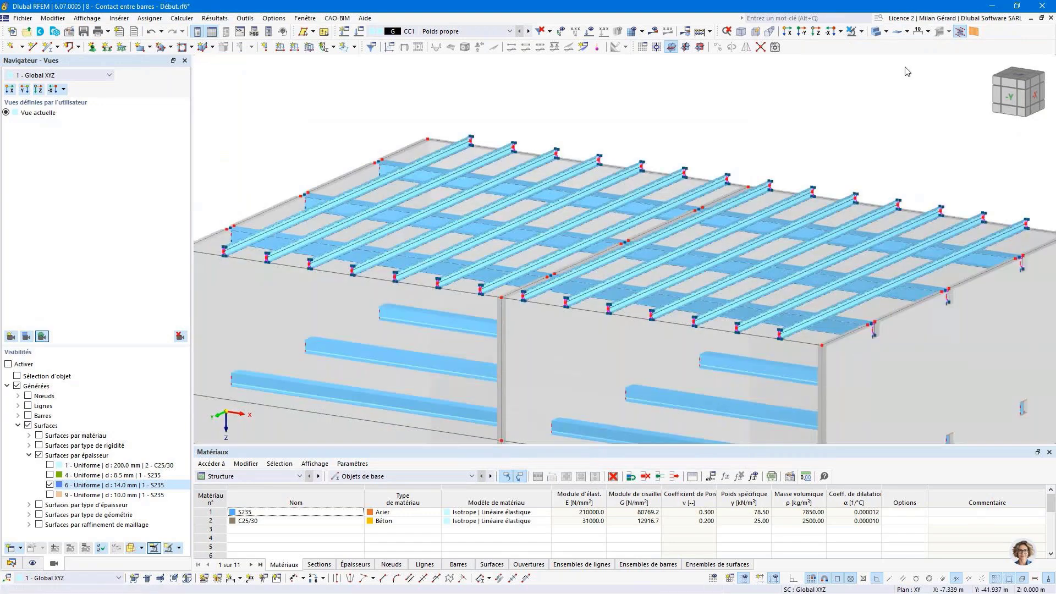
pyautogui.click(960, 32)
pyautogui.scroll(6, 907, 283)
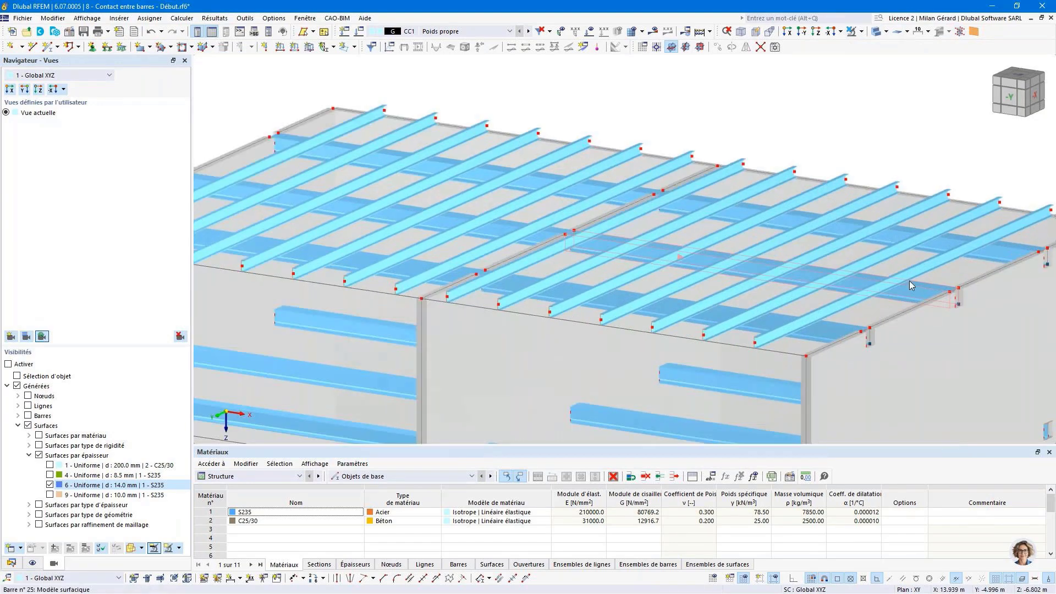
pyautogui.click(886, 31)
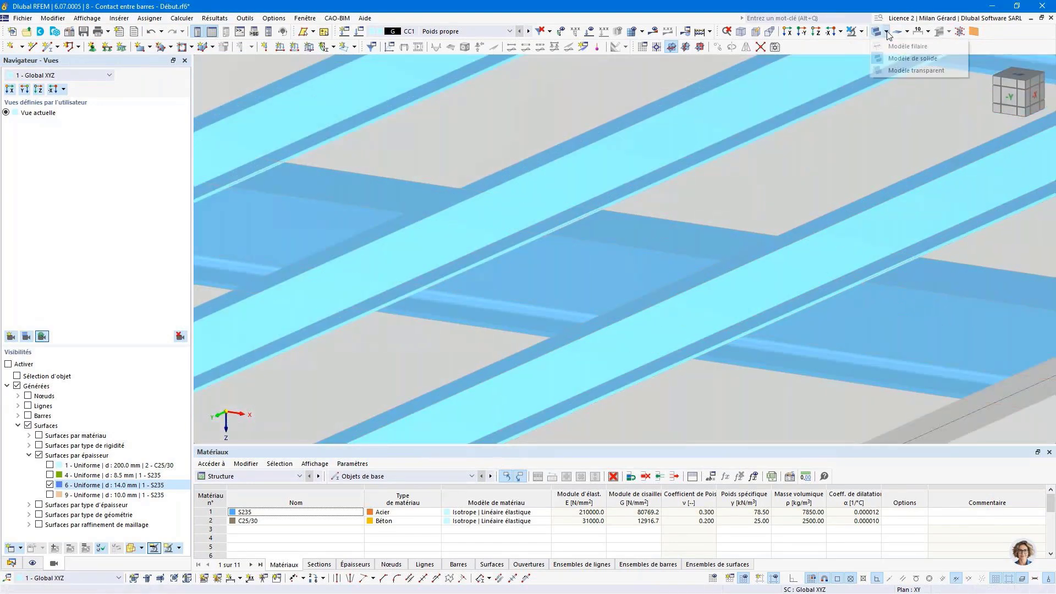
pyautogui.click(892, 65)
pyautogui.scroll(-6, 866, 274)
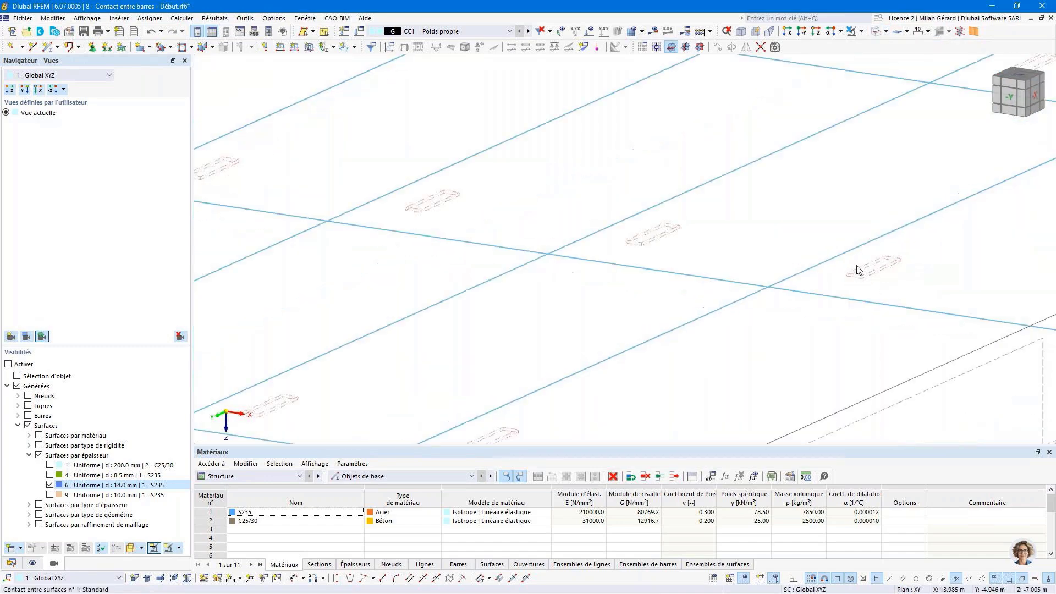
# Display the model in solid rendering and examine the U members' ends at the wall's upper edge in the -X view
pyautogui.scroll(-8, 742, 236)
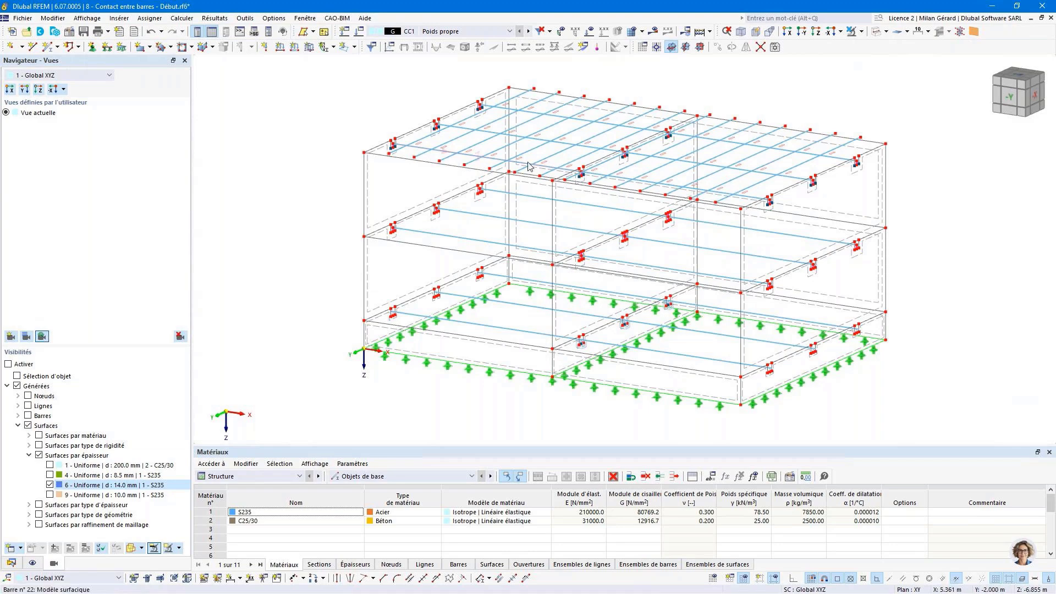
pyautogui.scroll(10, 717, 188)
pyautogui.scroll(-10, 539, 165)
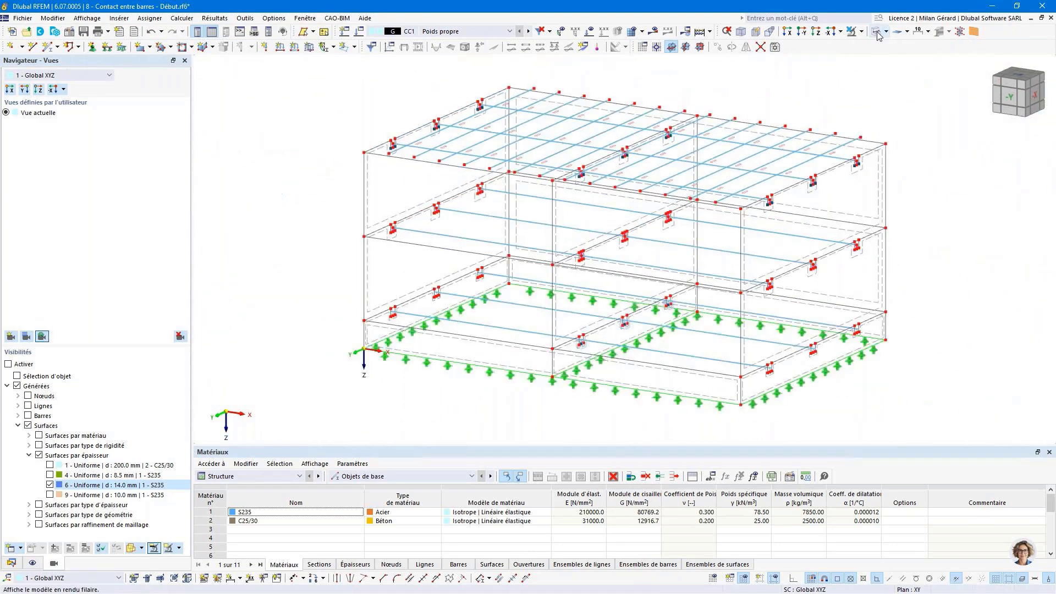
pyautogui.click(876, 31)
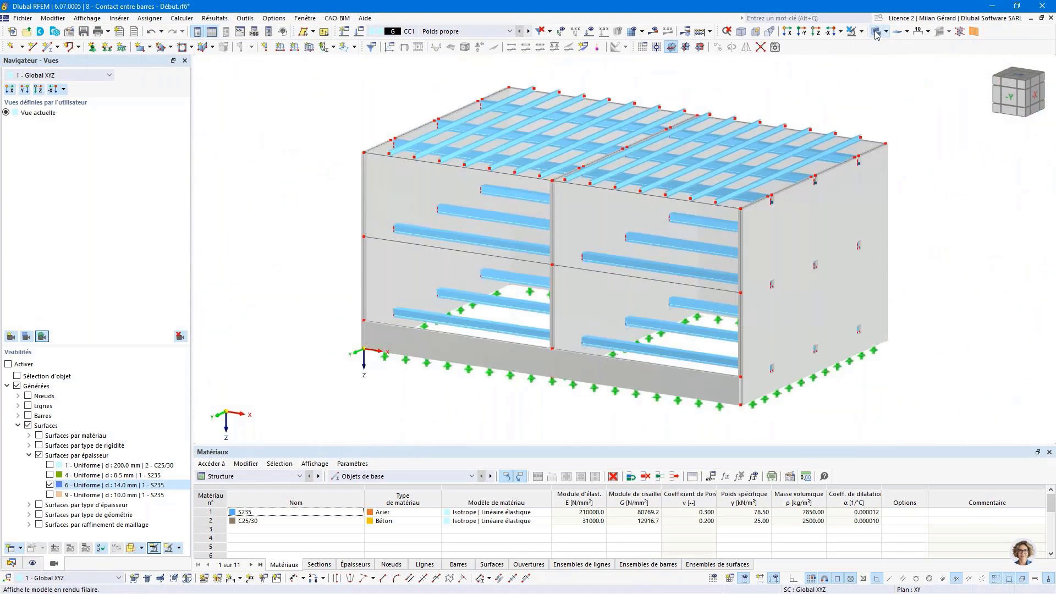
pyautogui.click(1034, 101)
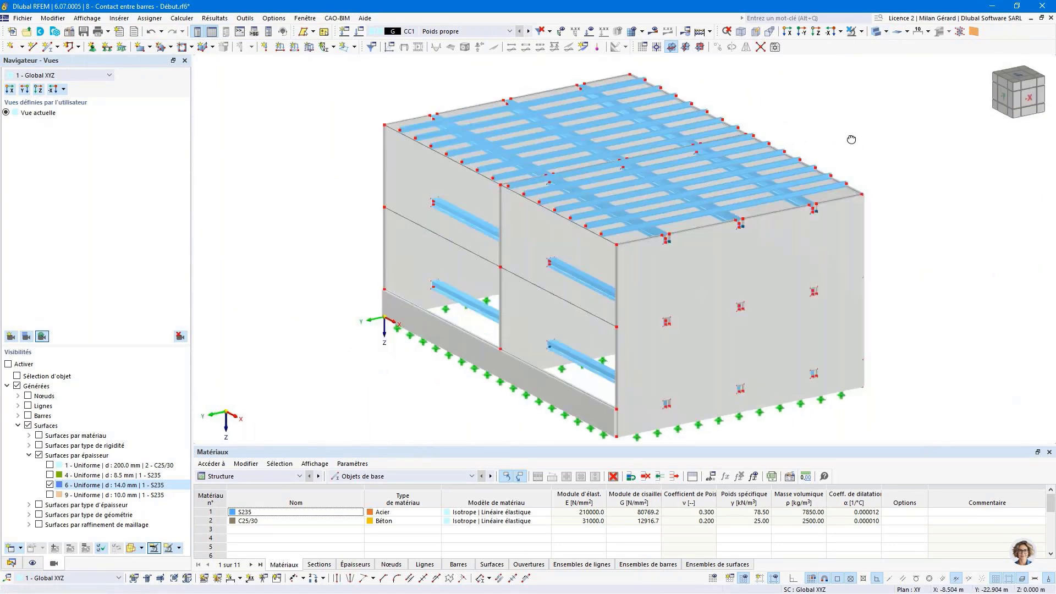
pyautogui.scroll(6, 782, 133)
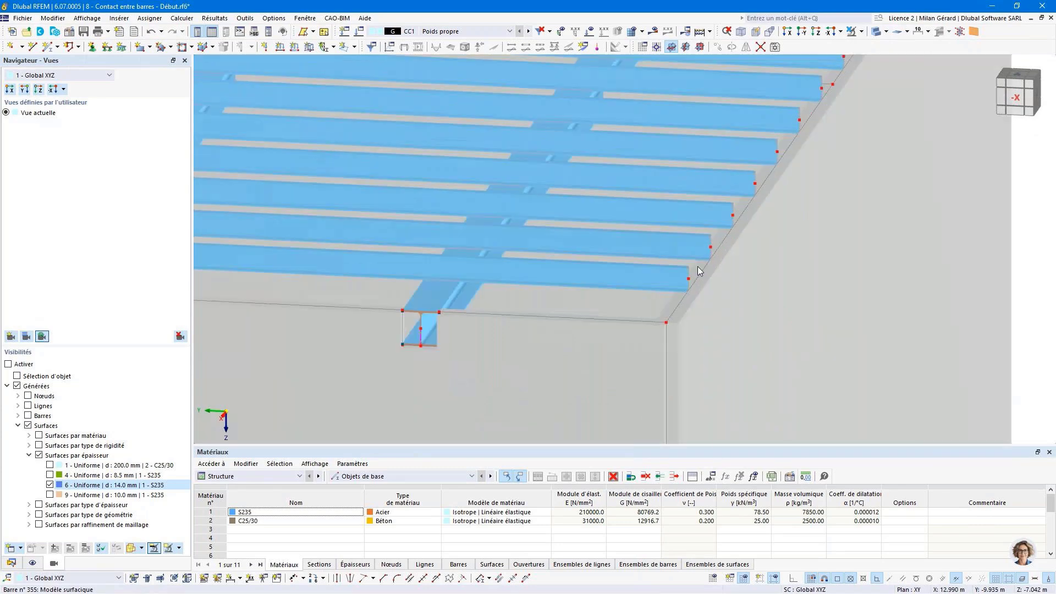
pyautogui.click(1016, 99)
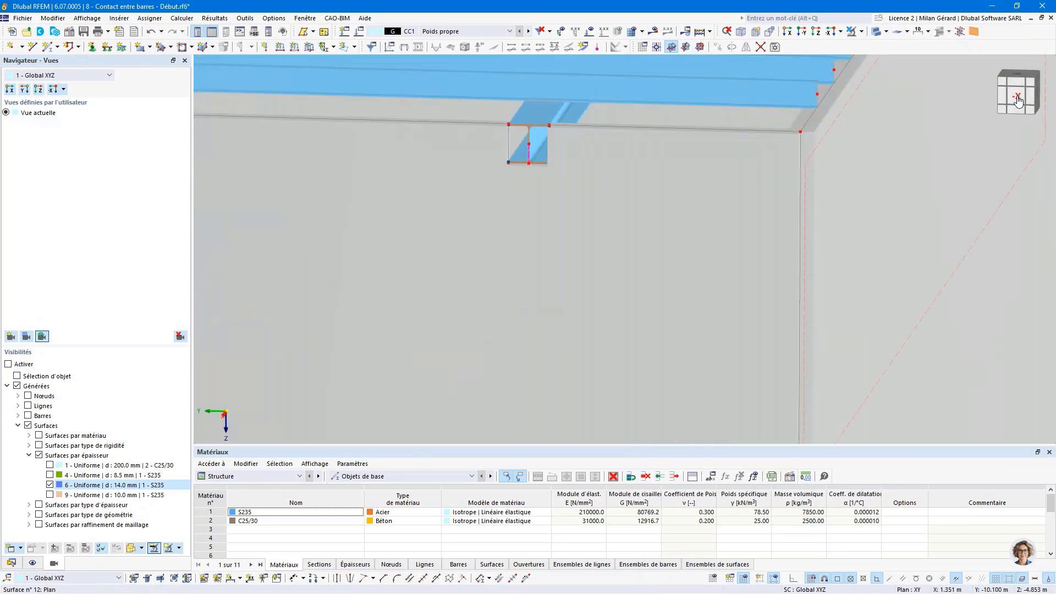
pyautogui.scroll(4, 814, 96)
pyautogui.scroll(3, 880, 80)
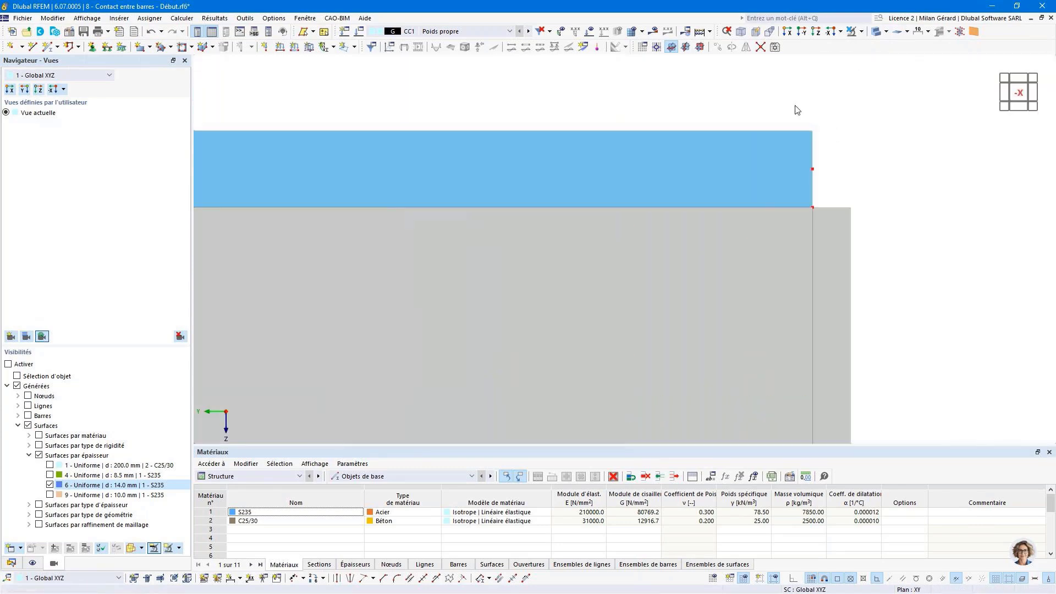
pyautogui.moveTo(794, 105); pyautogui.dragTo(832, 188)
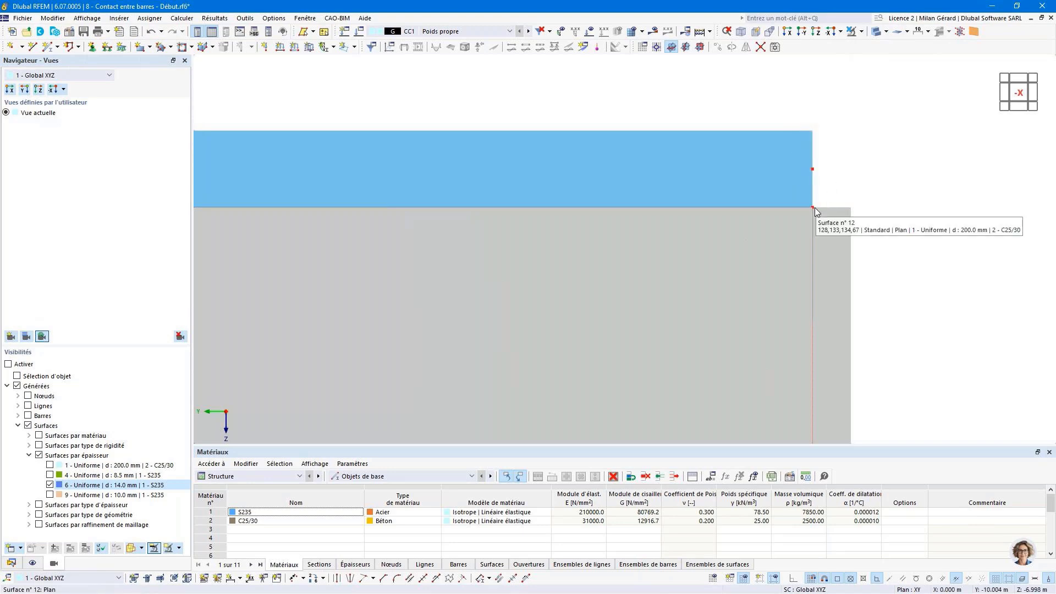
# Start a new rigid link of type "Diaphragme" and assign the nodes at the U members' ends and the wall's upper edge
pyautogui.click(11, 563)
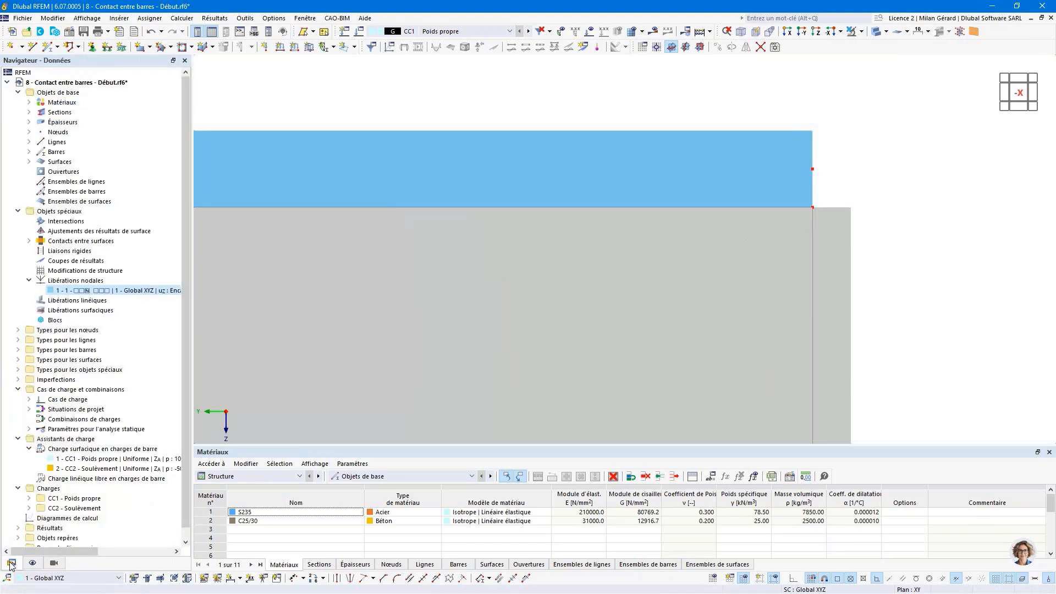
pyautogui.click(99, 251)
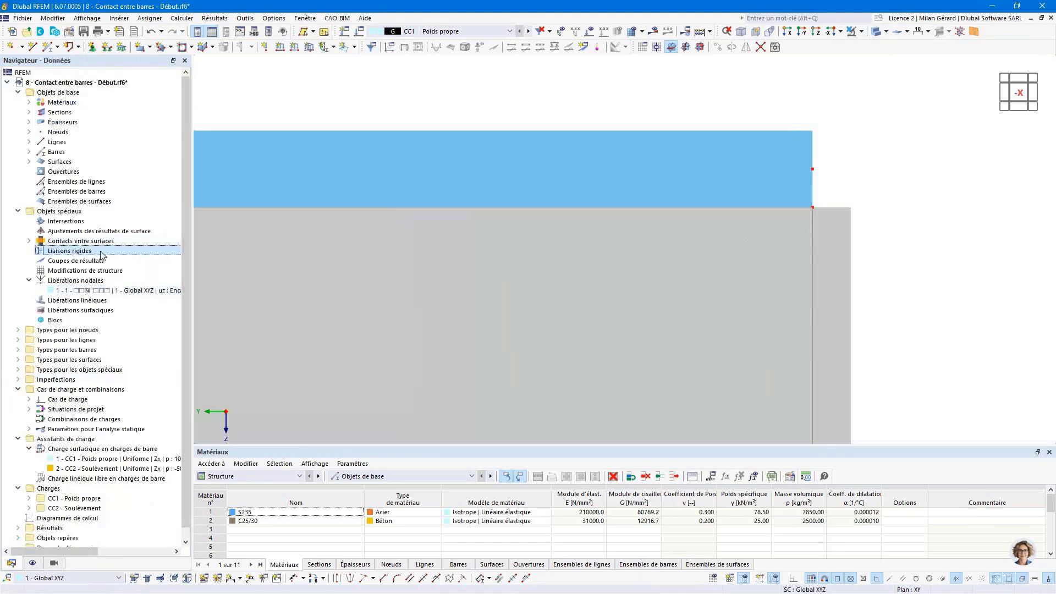
pyautogui.rightClick(101, 254)
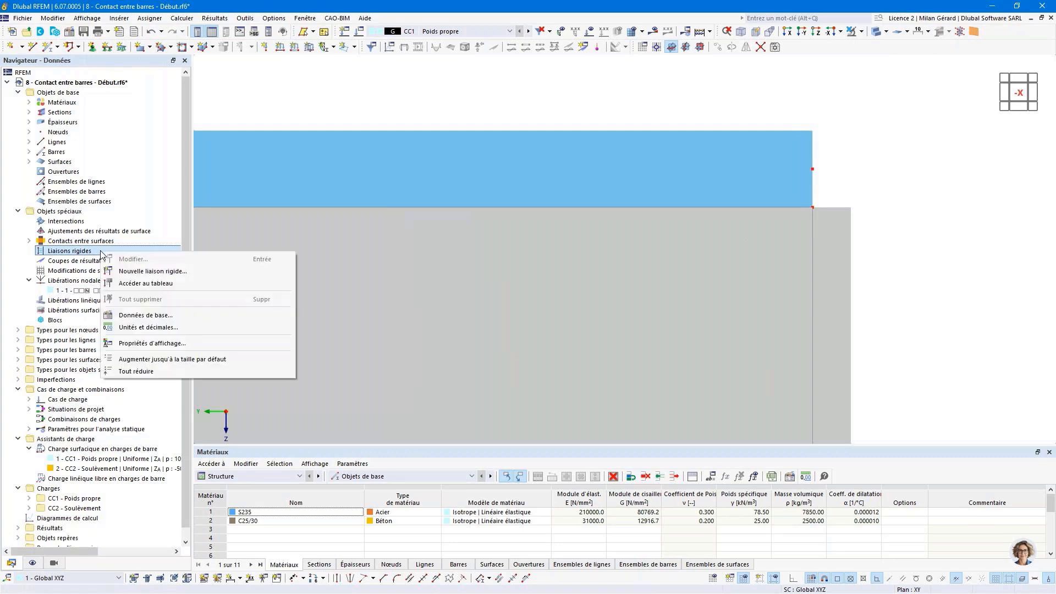
pyautogui.click(152, 271)
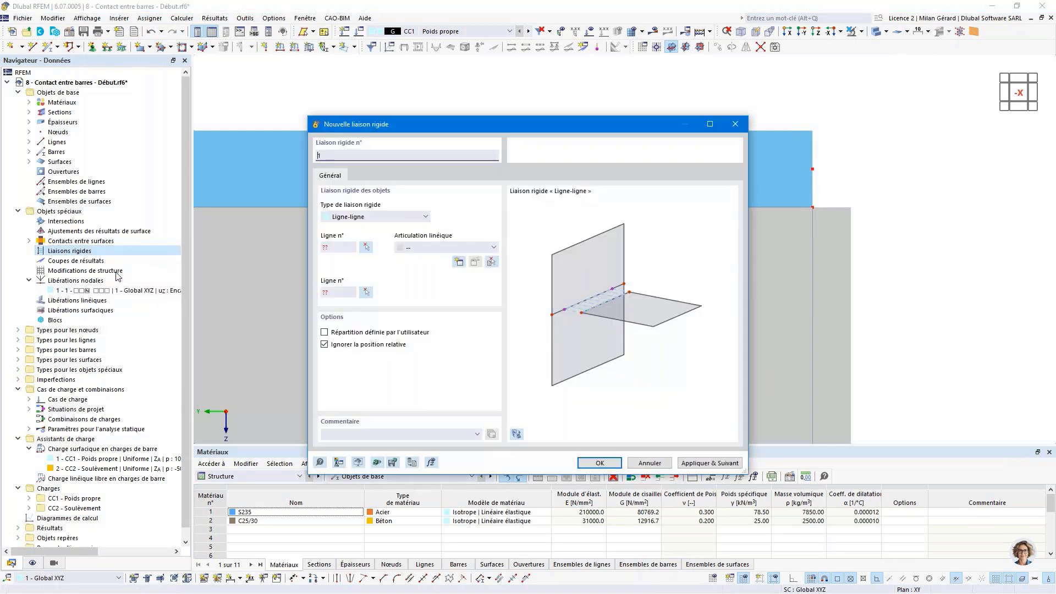
pyautogui.click(335, 217)
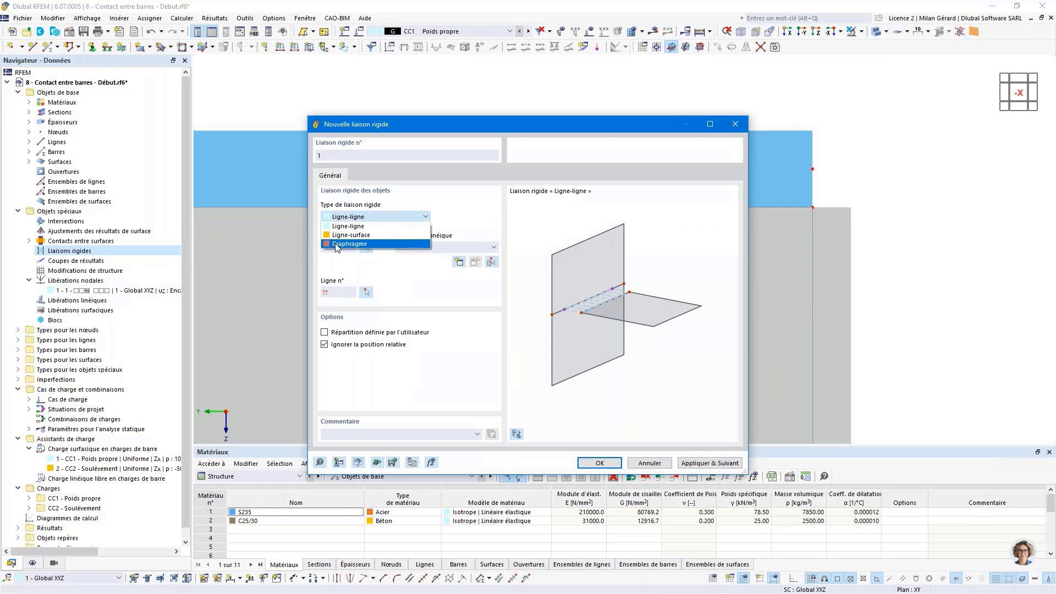
pyautogui.click(336, 243)
pyautogui.click(440, 247)
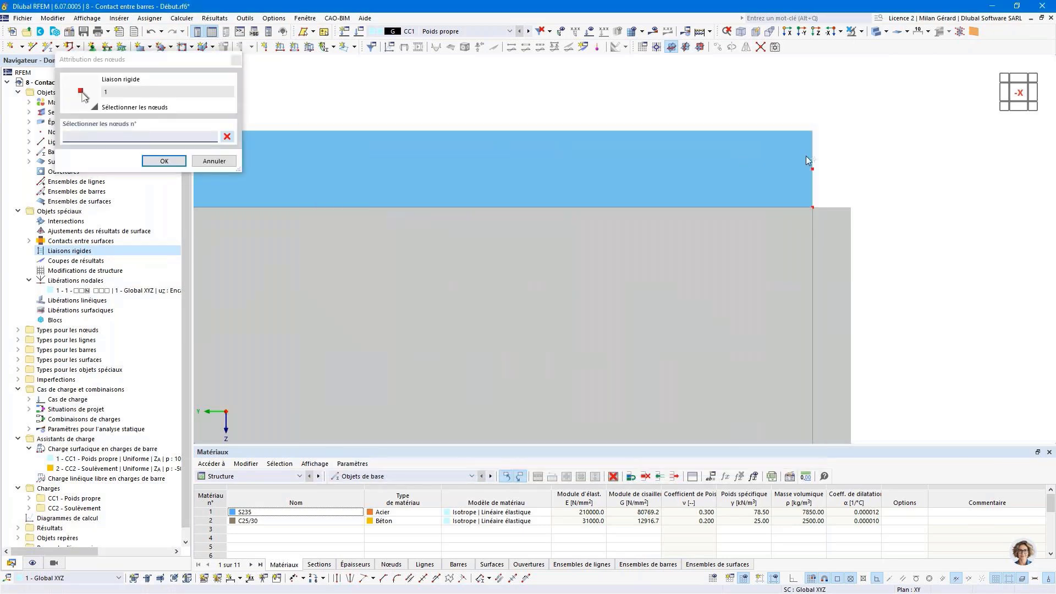
pyautogui.moveTo(785, 107); pyautogui.dragTo(833, 230)
pyautogui.press('Return')
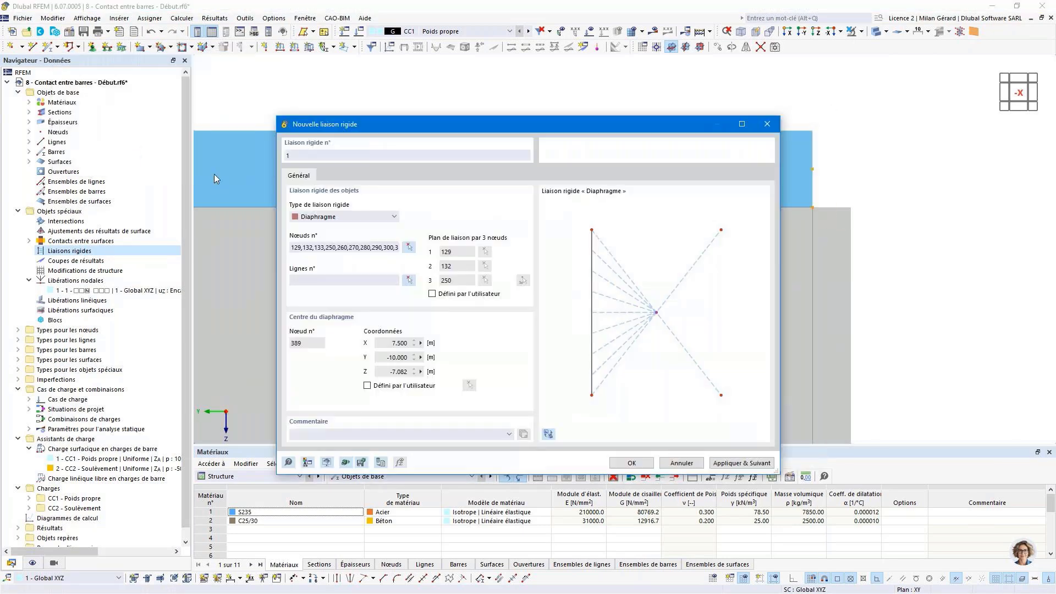
# Add line 133 along the wall's upper edge to the diaphragm and create the rigid link
pyautogui.click(410, 280)
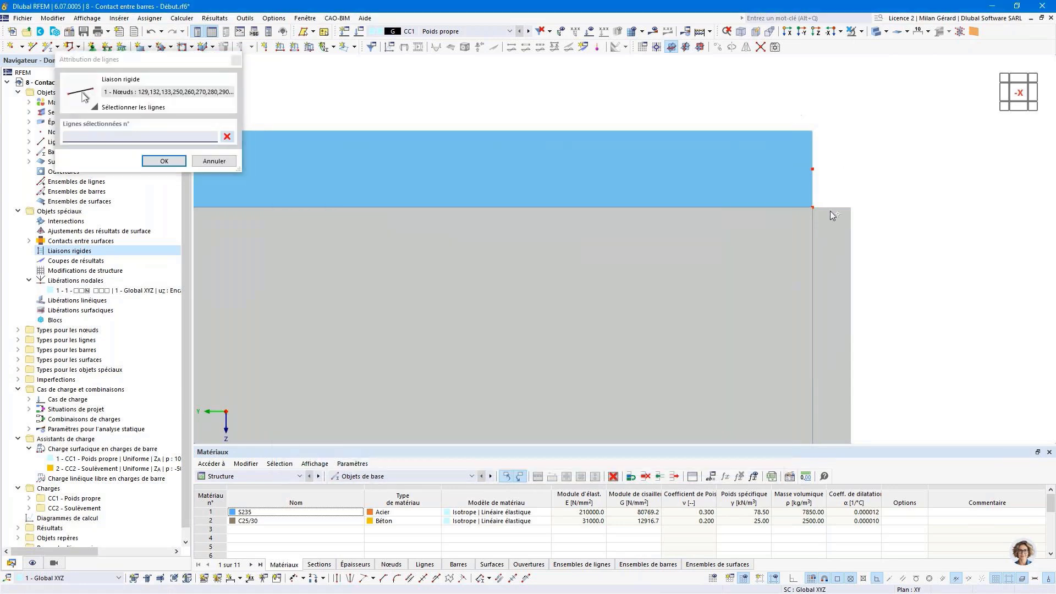
pyautogui.click(831, 237)
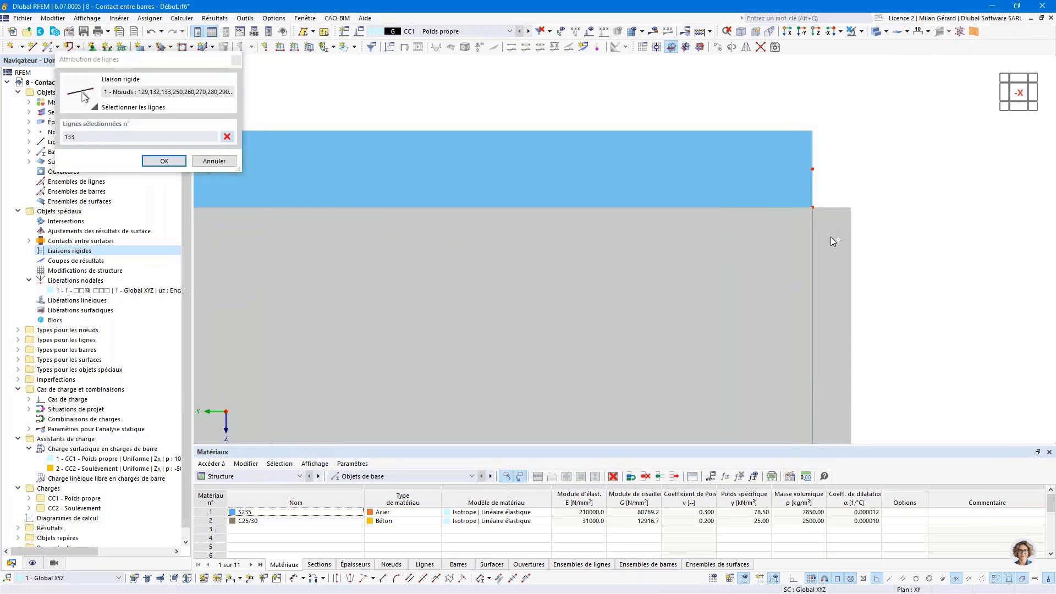
pyautogui.click(164, 161)
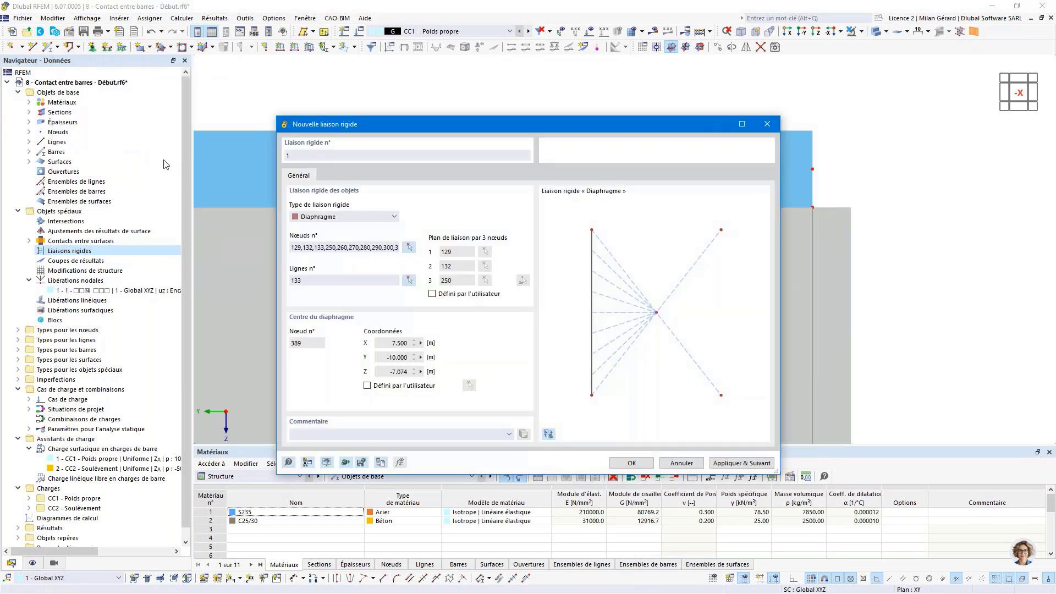
pyautogui.click(632, 462)
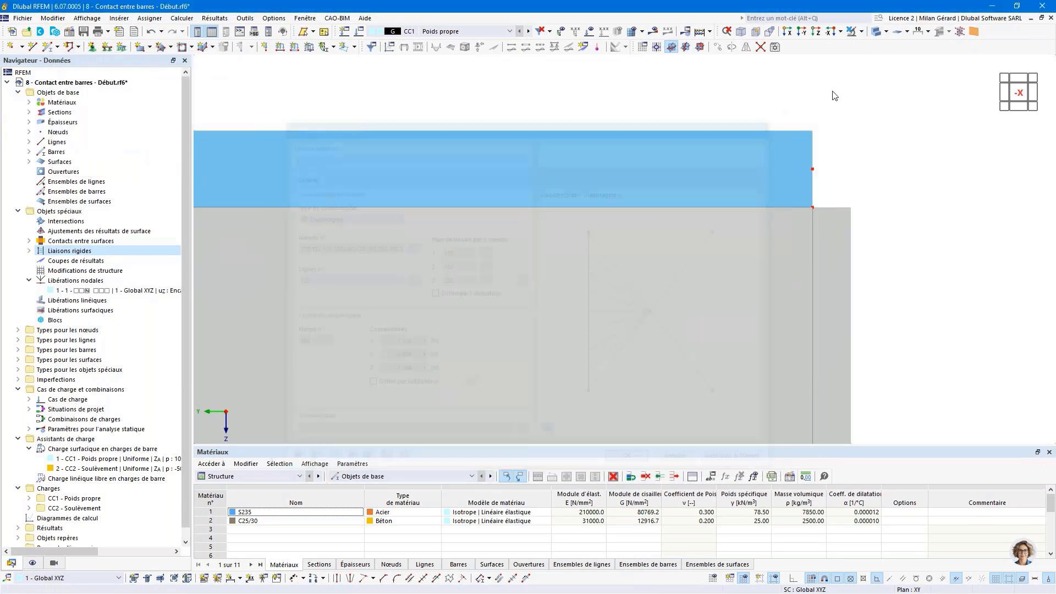
pyautogui.keyDown('ctrl'); pyautogui.moveTo(846, 198); pyautogui.dragTo(800, 218, button='middle'); pyautogui.keyUp('ctrl')
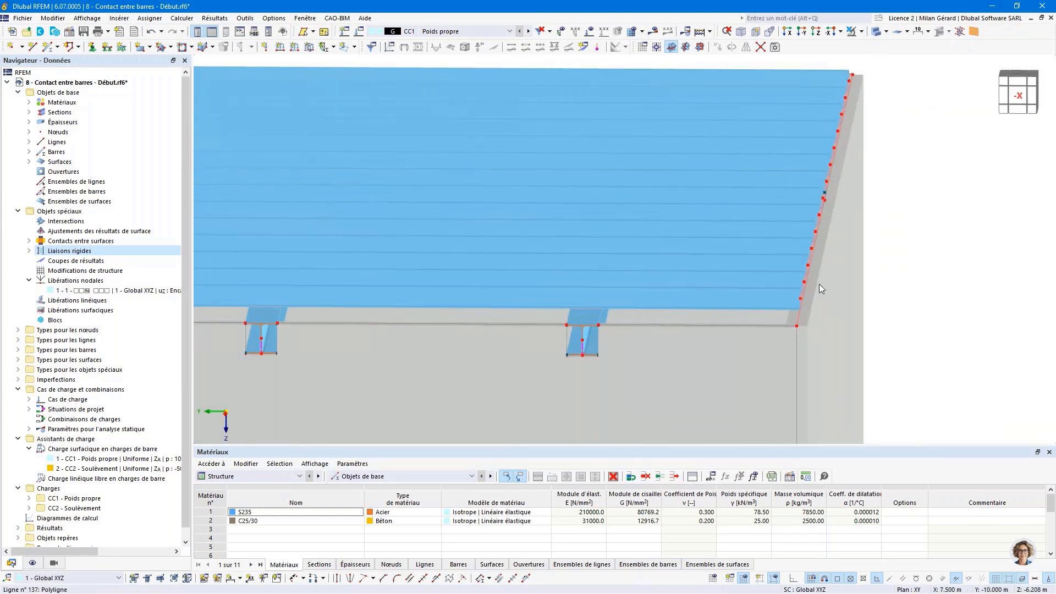
pyautogui.keyDown('ctrl'); pyautogui.moveTo(820, 284); pyautogui.dragTo(792, 258, button='middle'); pyautogui.keyUp('ctrl')
pyautogui.click(741, 35)
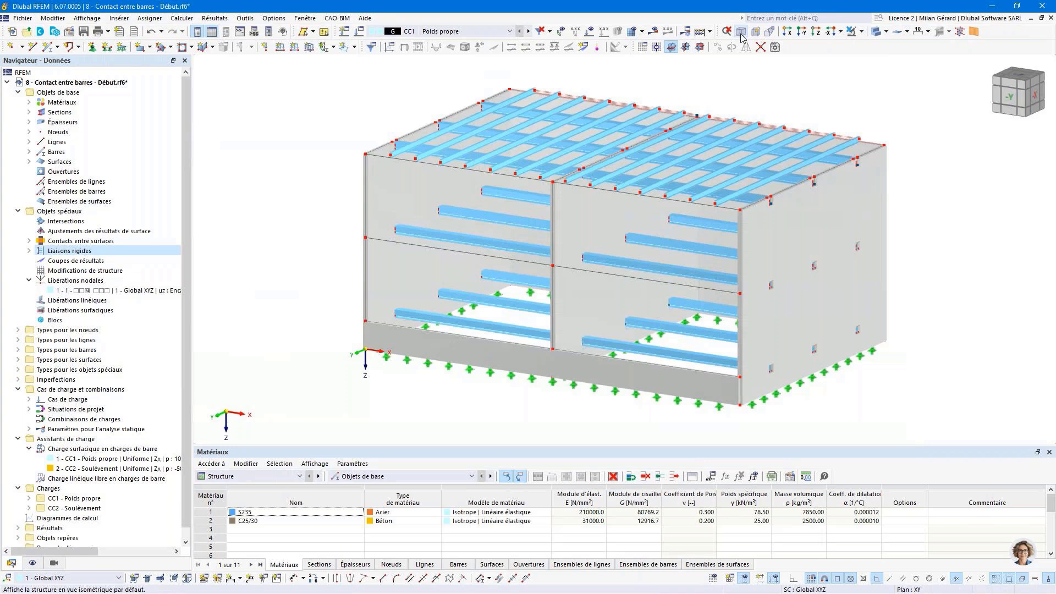
pyautogui.moveTo(729, 122)
pyautogui.mouseDown(button='middle')
pyautogui.moveTo(712, 146)
pyautogui.moveTo(726, 121)
pyautogui.mouseUp(button='middle')
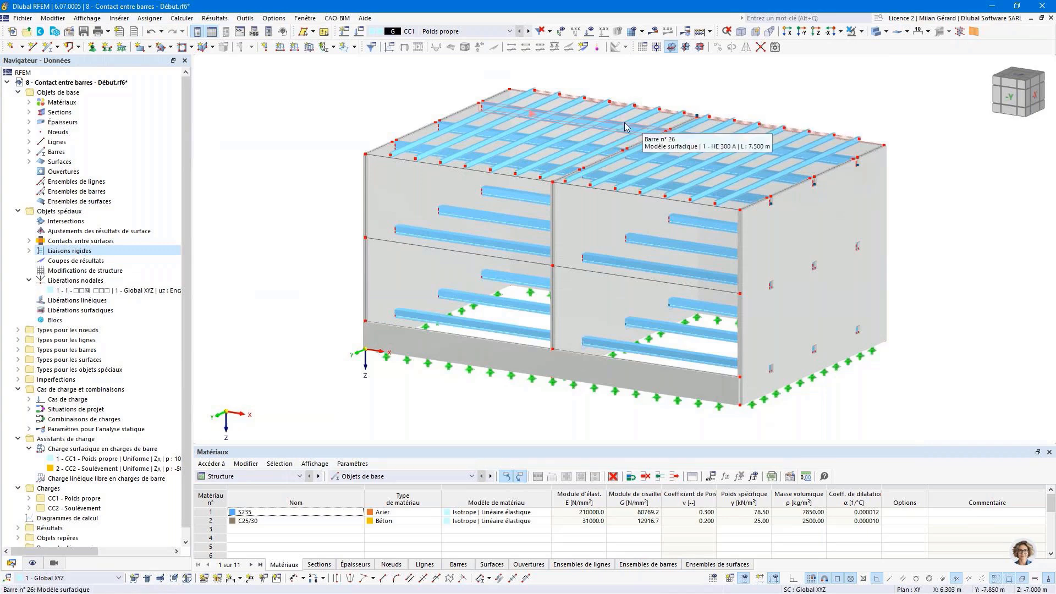
# Add load case CC3 named "Exploitation" with action category "Imposée - catégorie A : habitation et résidentiel"
pyautogui.click(345, 33)
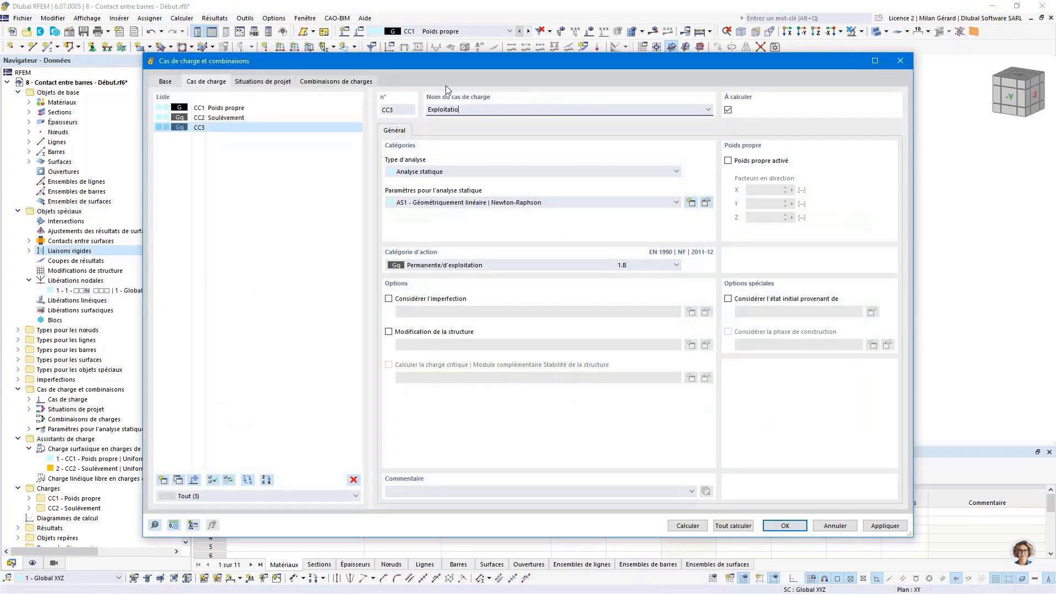
pyautogui.click(443, 266)
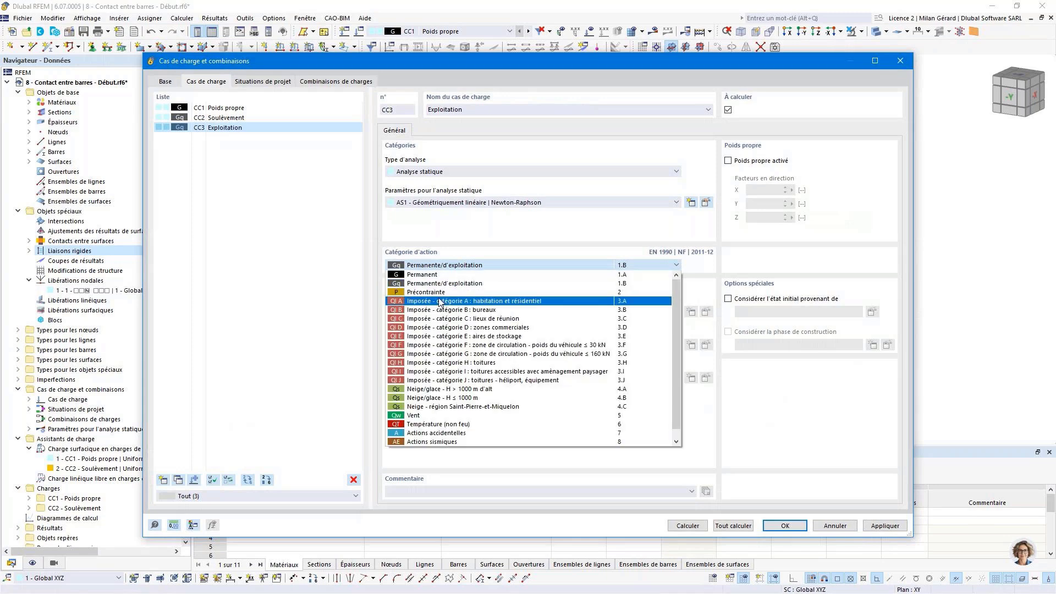
pyautogui.click(441, 302)
pyautogui.click(785, 526)
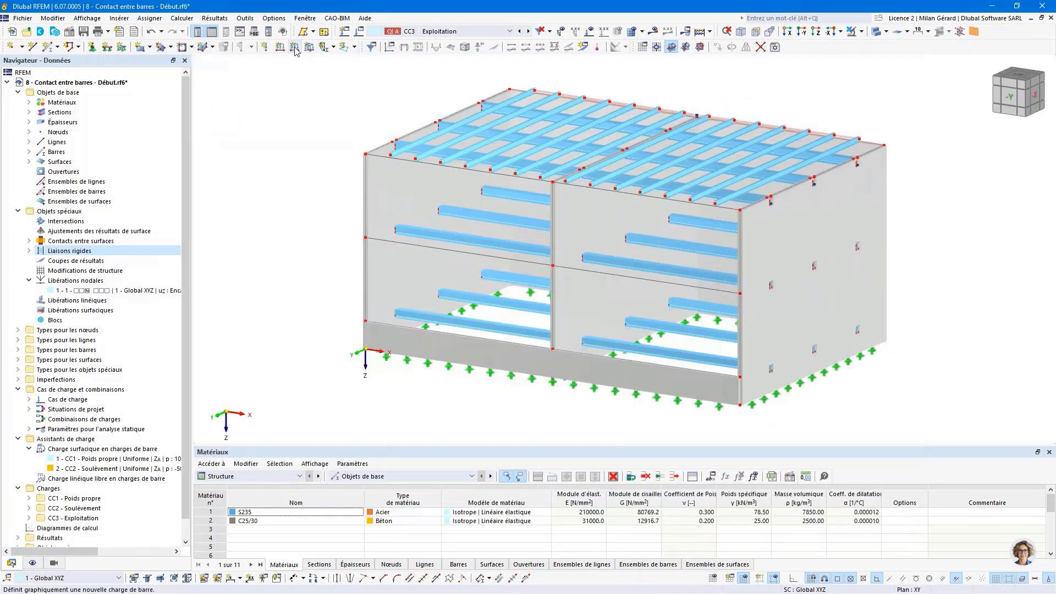
# Start a new member load in CC3 with trapezoidal distribution and magnitudes p1 and p2 of 1 kN/m
pyautogui.click(295, 48)
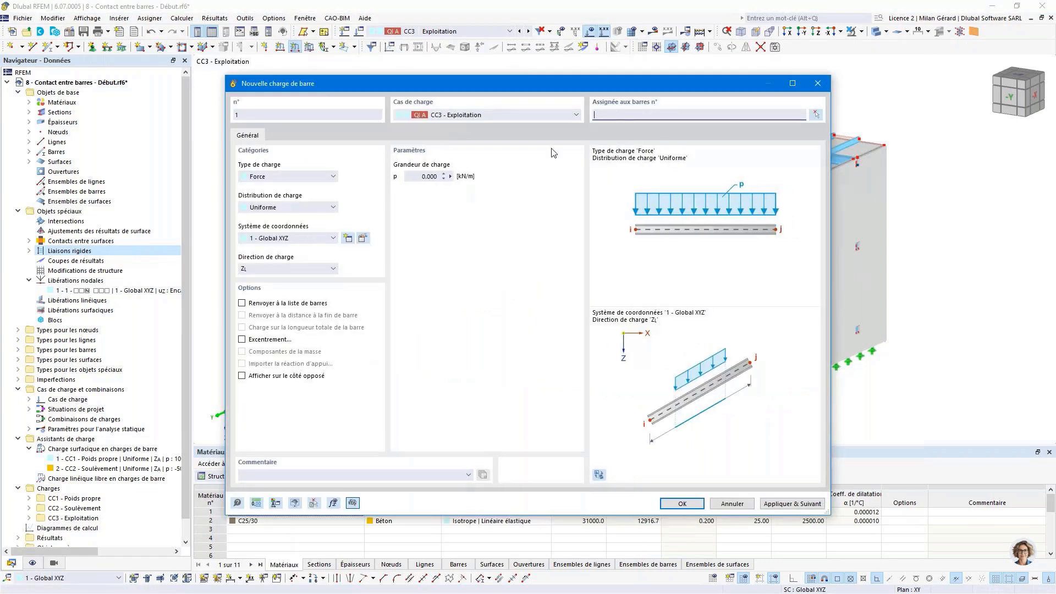
pyautogui.click(288, 207)
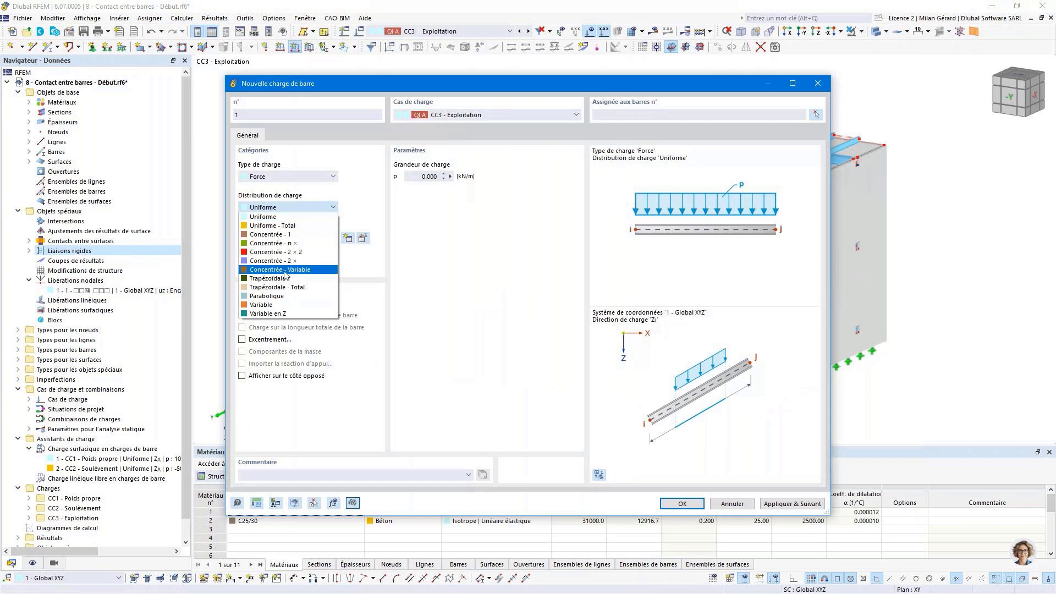
pyautogui.press('Escape')
pyautogui.press('t')
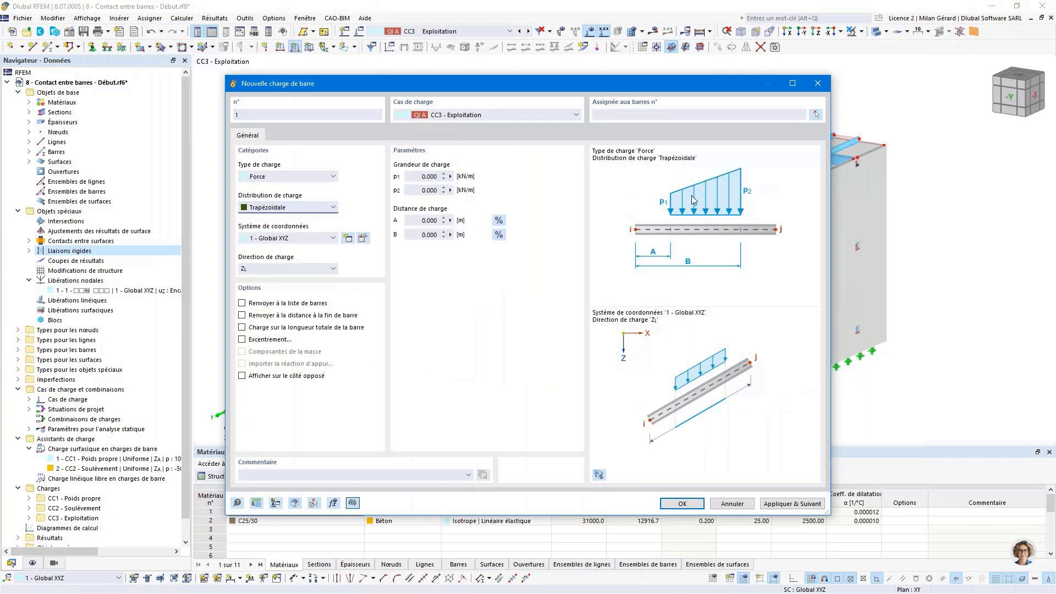
pyautogui.click(419, 177)
pyautogui.write('1')
pyautogui.press('Tab')
pyautogui.write('1')
pyautogui.click(417, 221)
pyautogui.doubleClick(417, 220)
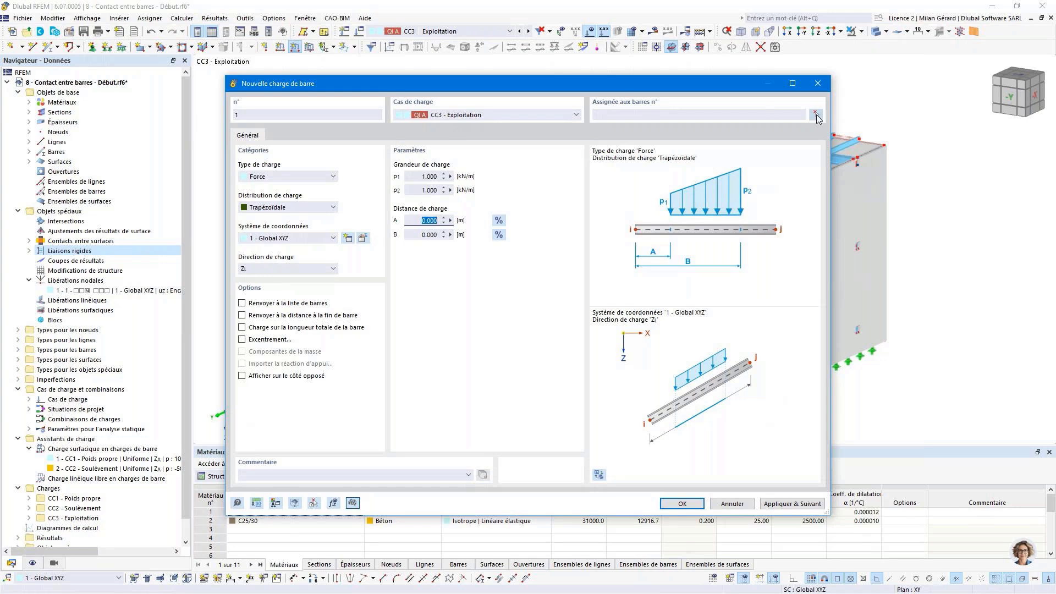
# Assign the trapezoidal load to all top-level U members, selecting them together in the -X view
pyautogui.click(817, 118)
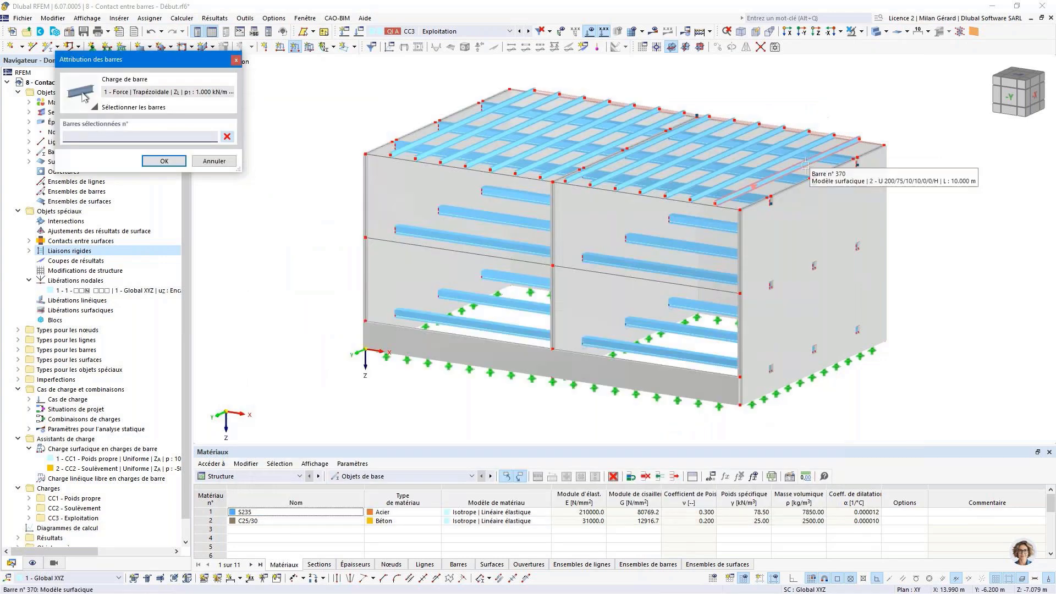
pyautogui.scroll(3, 804, 164)
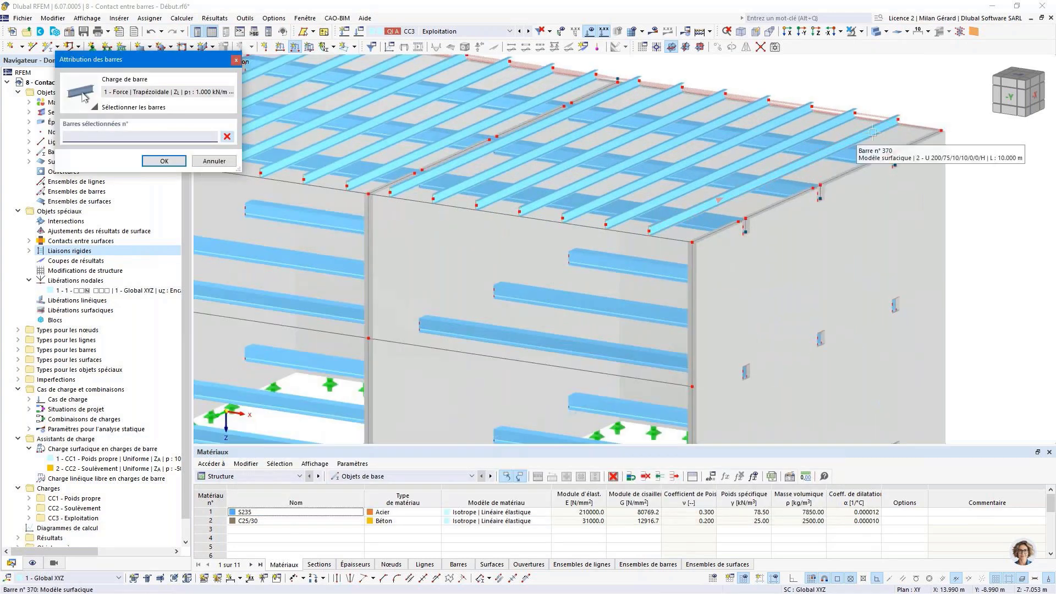
pyautogui.scroll(-5, 875, 130)
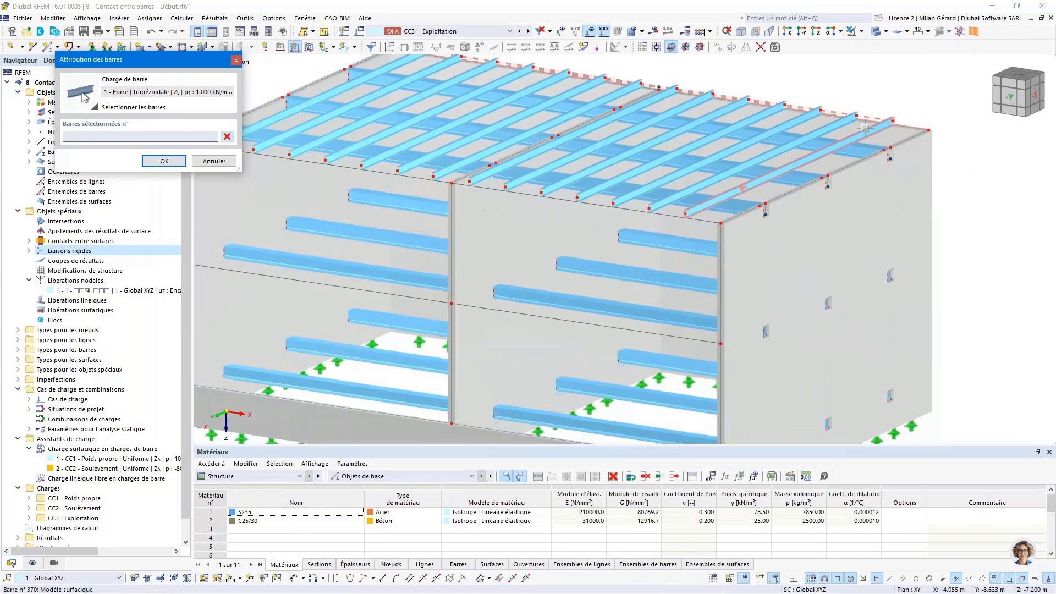
pyautogui.click(1037, 95)
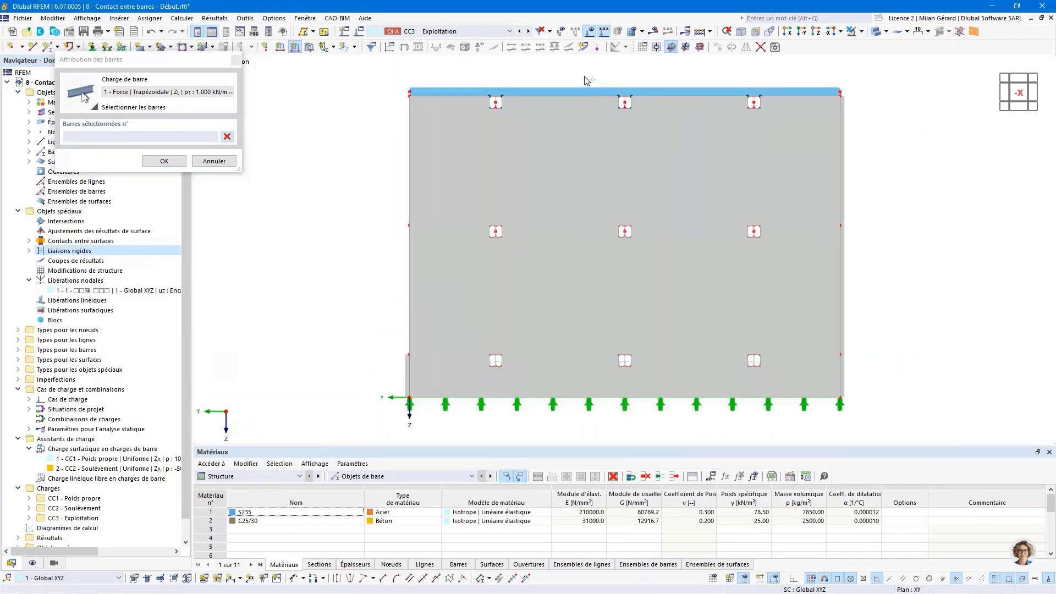
pyautogui.moveTo(594, 76); pyautogui.dragTo(568, 106)
pyautogui.click(164, 160)
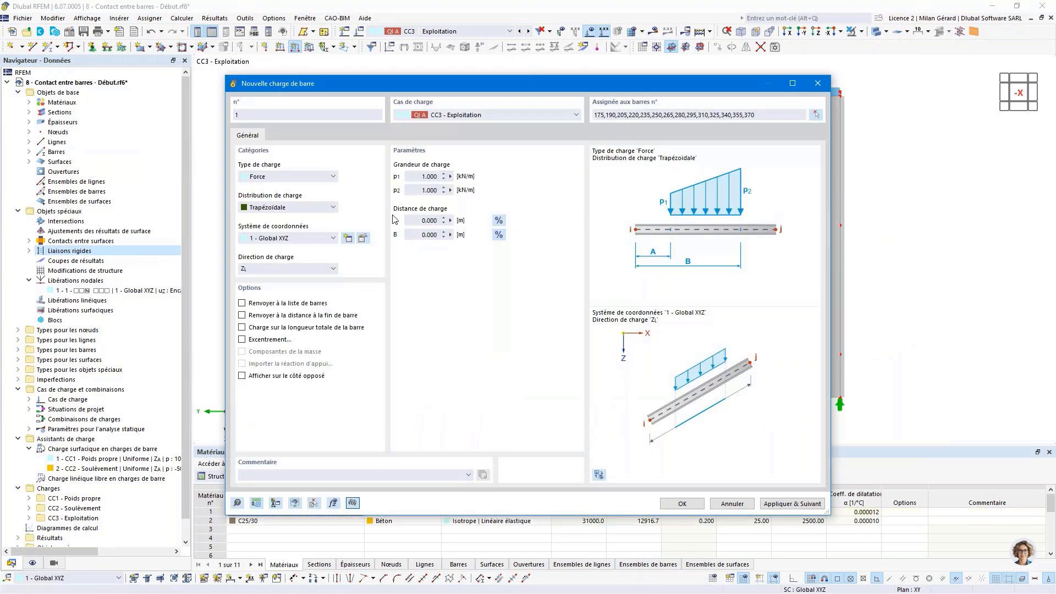
# Set load distances A to 8 m and B to 10 m, create the member load and check it in the isometric view
pyautogui.doubleClick(419, 218)
pyautogui.write('8')
pyautogui.doubleClick(417, 235)
pyautogui.write('10')
pyautogui.click(682, 503)
pyautogui.click(745, 32)
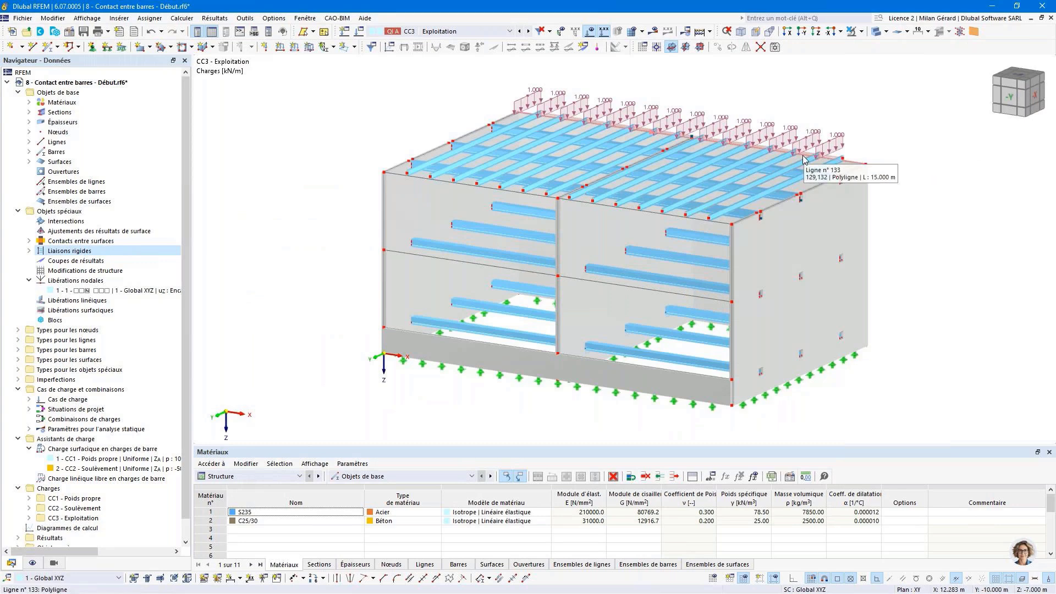
pyautogui.scroll(3, 803, 160)
pyautogui.scroll(-3, 800, 170)
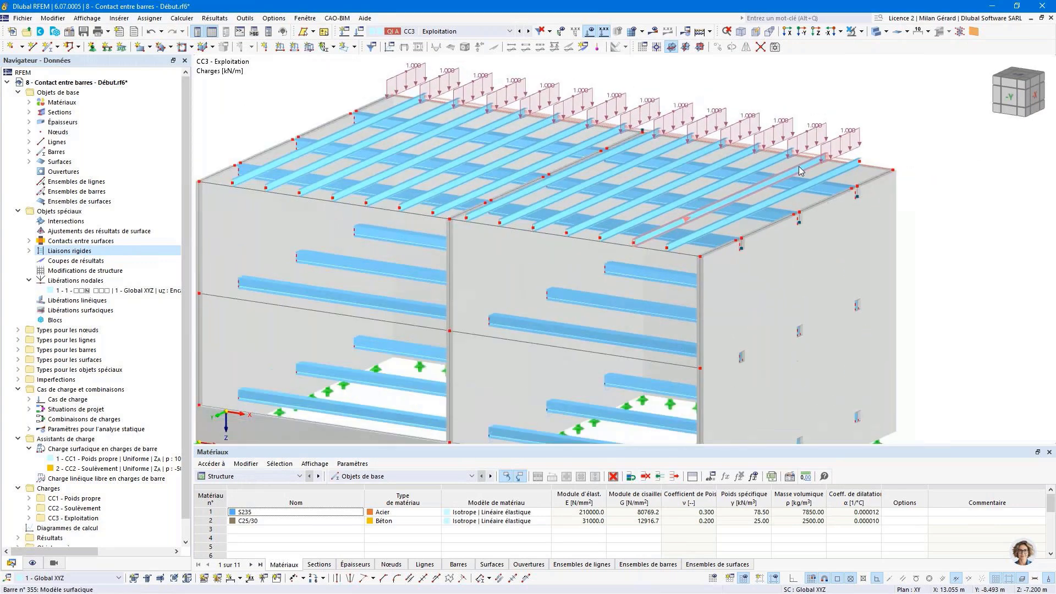